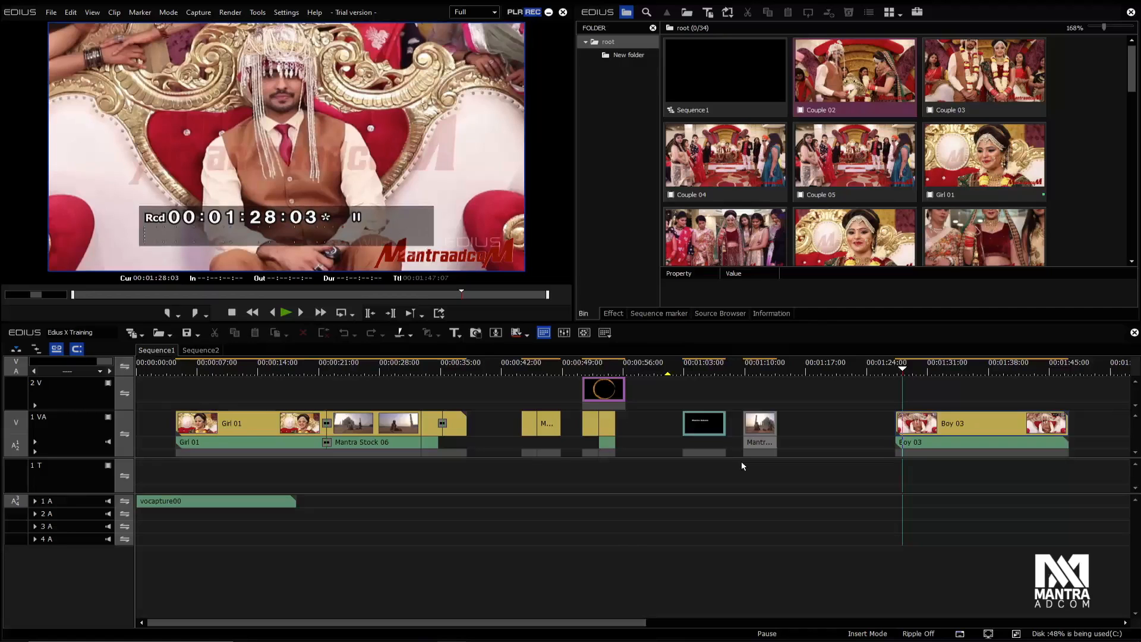
# Open the System Settings dialog.
pyautogui.moveTo(818, 433)
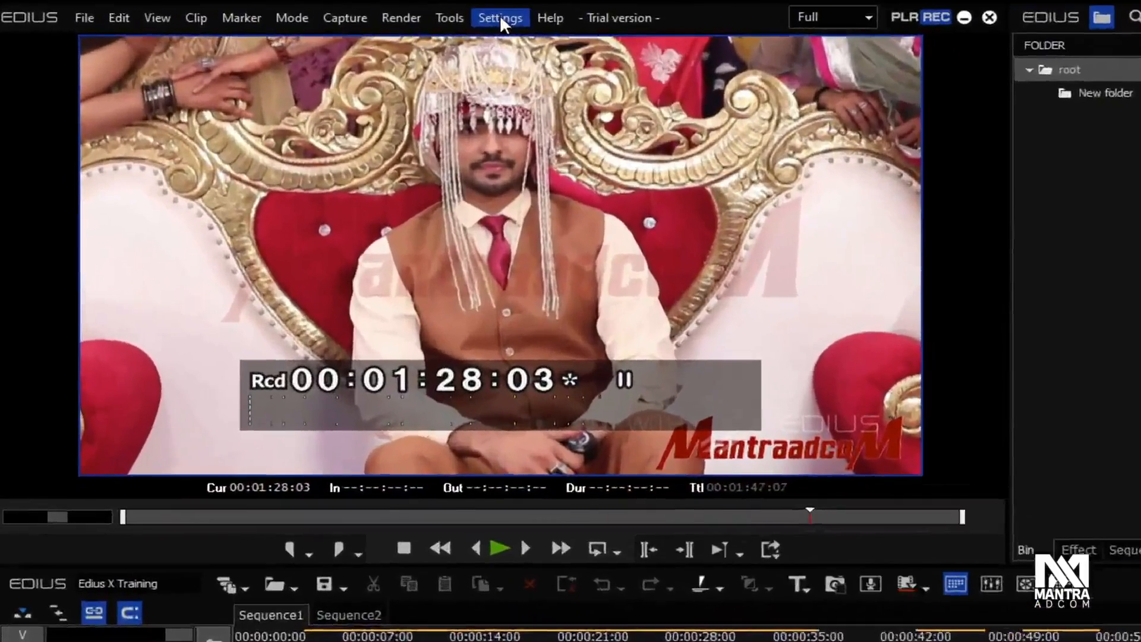
pyautogui.click(500, 16)
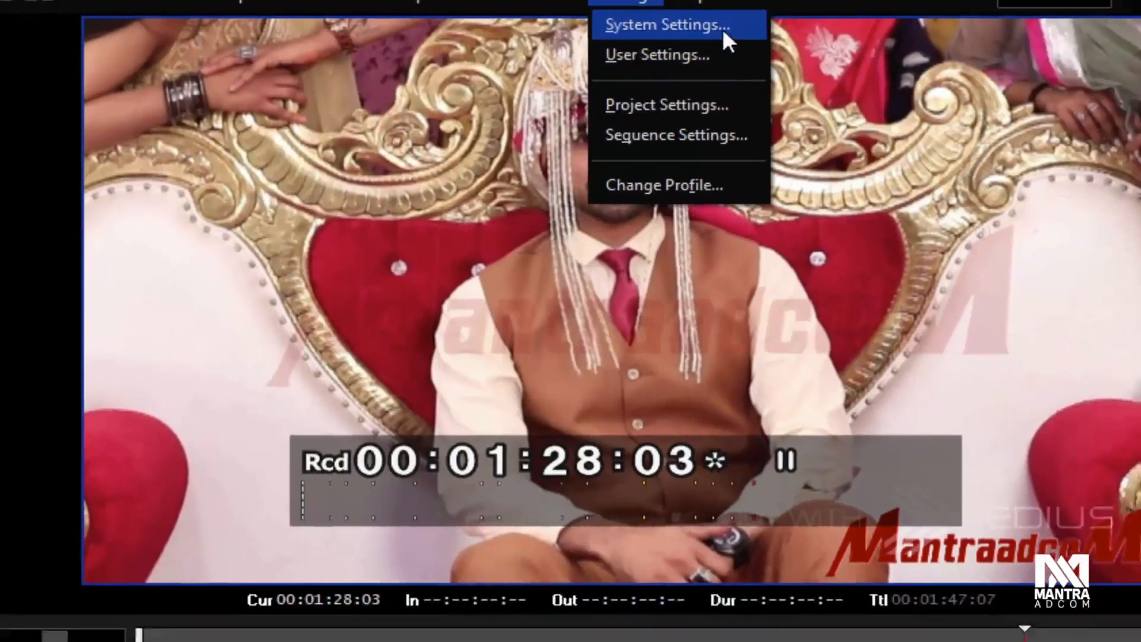
pyautogui.click(738, 55)
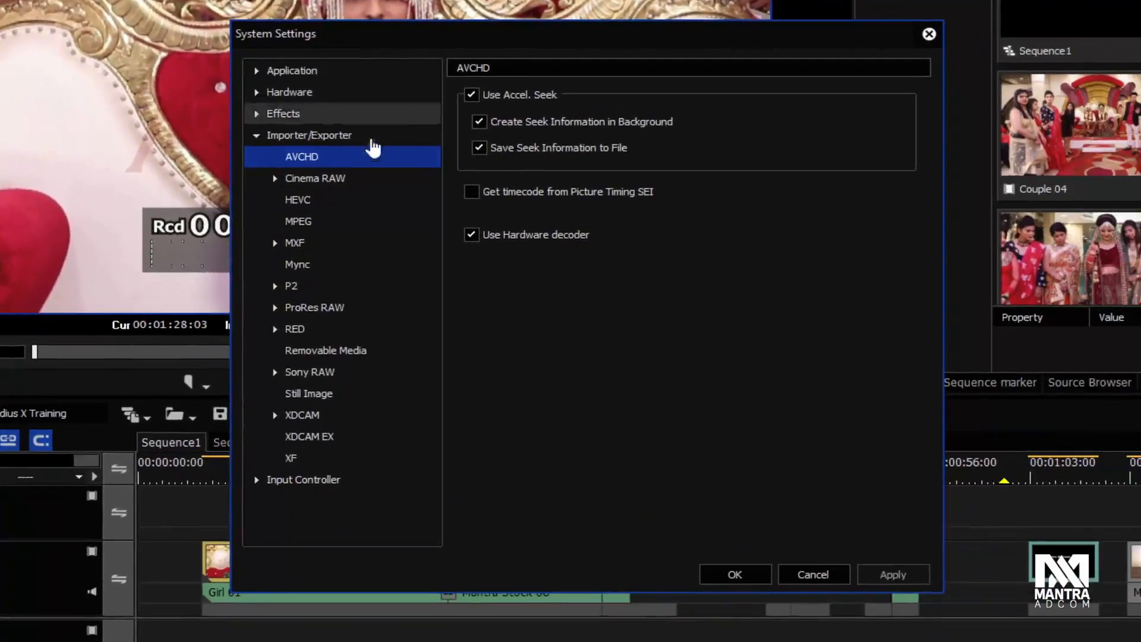
# Look through the Effects, Hardware and Application categories of the system settings, including the Capture page.
pyautogui.click(259, 115)
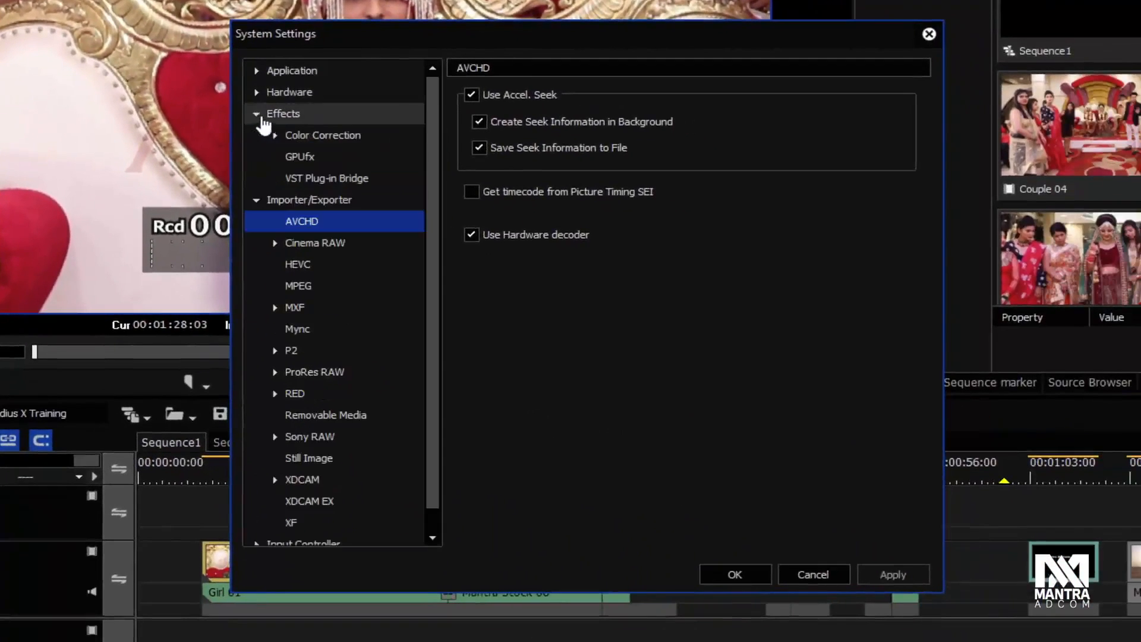
pyautogui.click(303, 136)
pyautogui.click(291, 93)
pyautogui.doubleClick(295, 70)
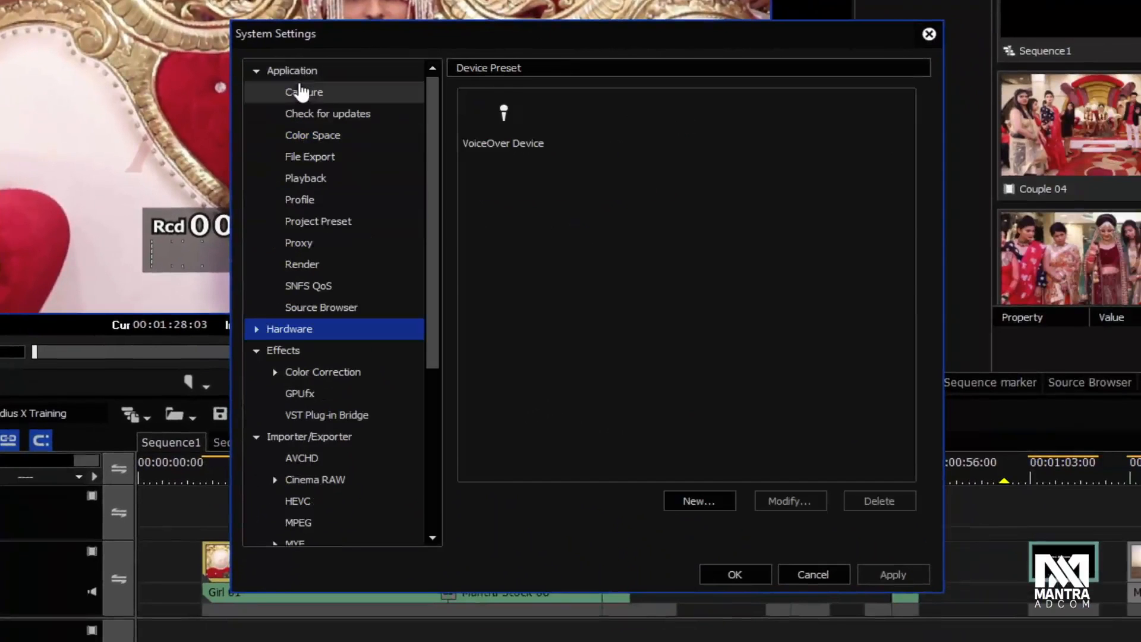
pyautogui.click(303, 93)
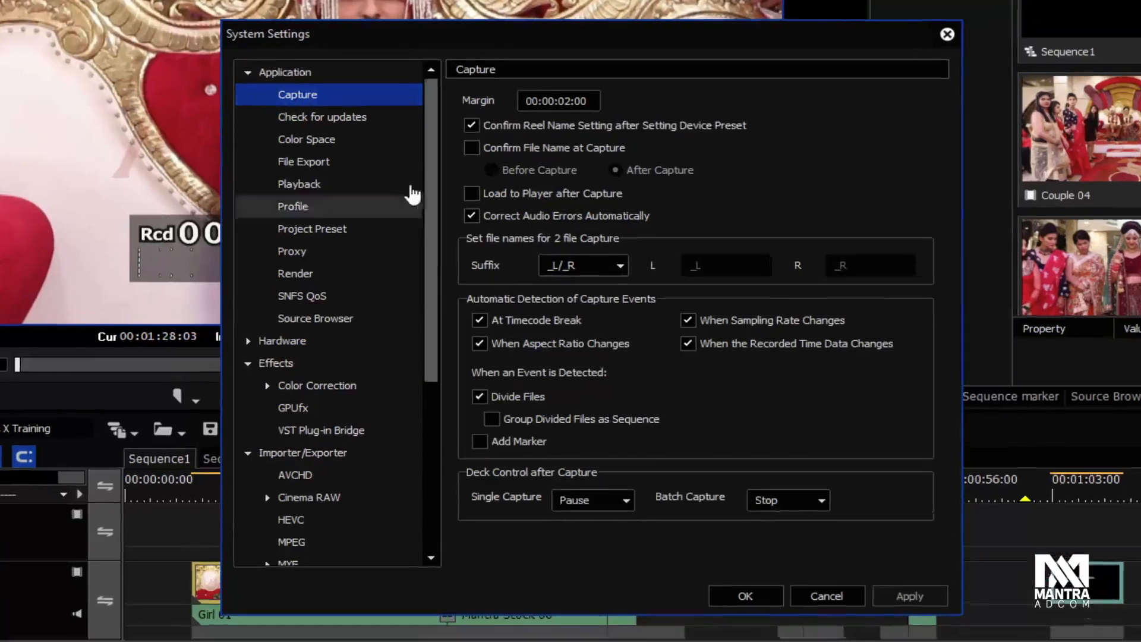
pyautogui.doubleClick(296, 70)
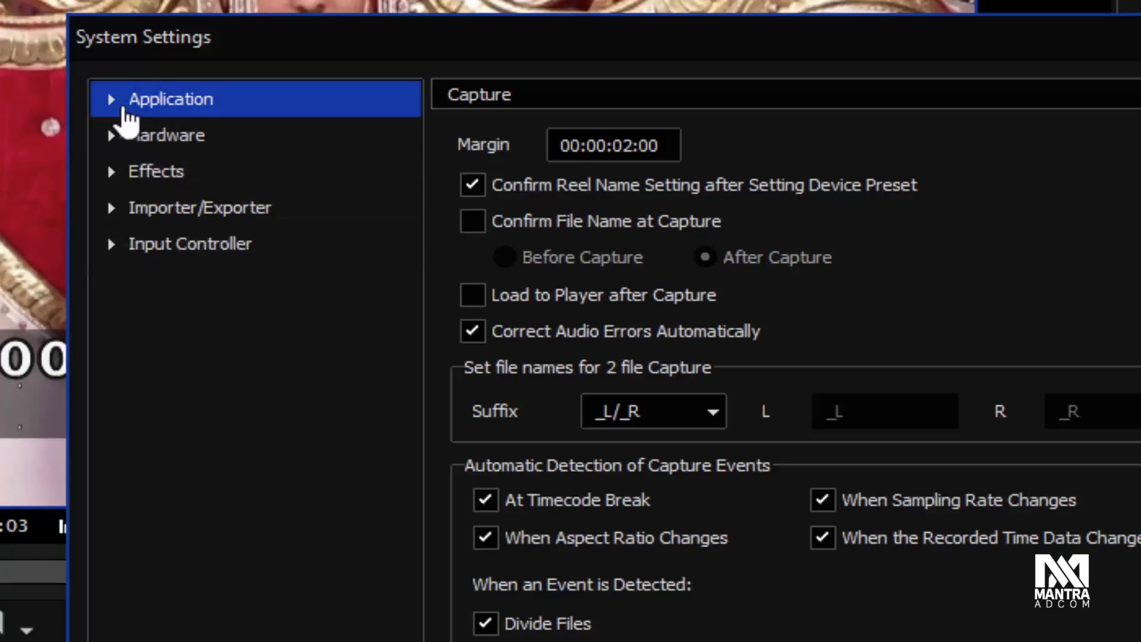
# Expand the Application category and review its Capture and Check for updates settings.
pyautogui.click(113, 107)
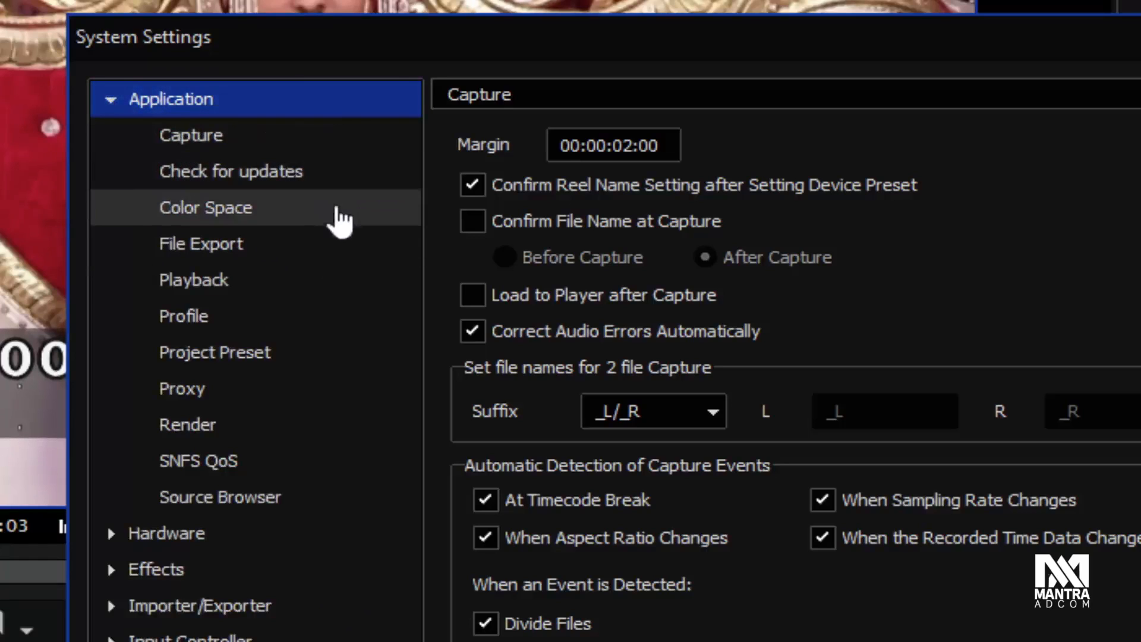
pyautogui.click(208, 152)
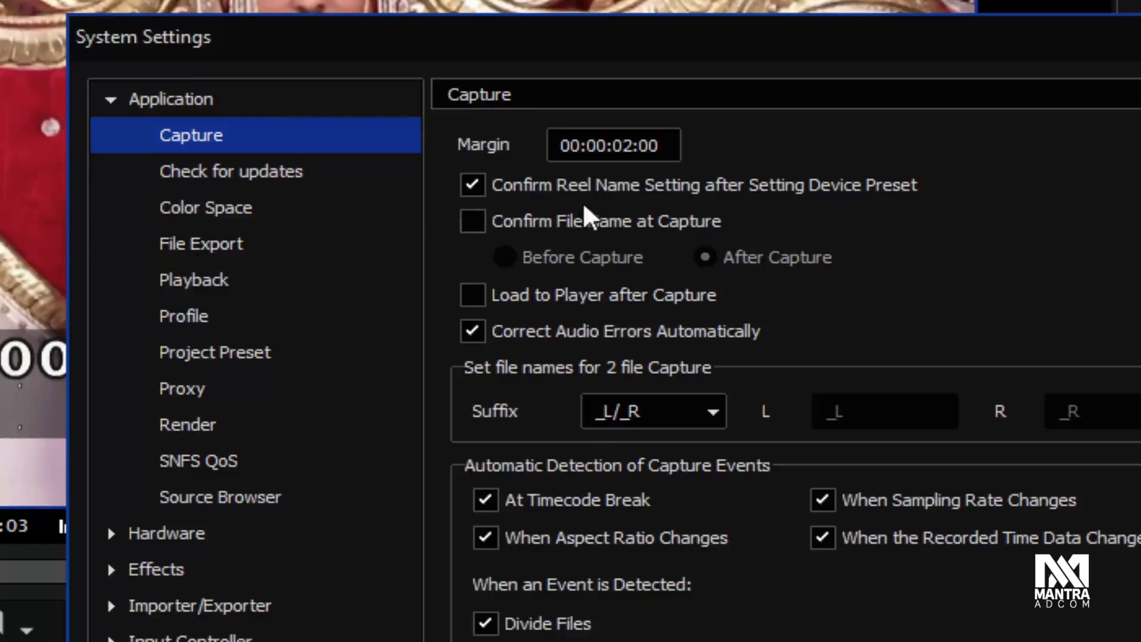
pyautogui.click(316, 191)
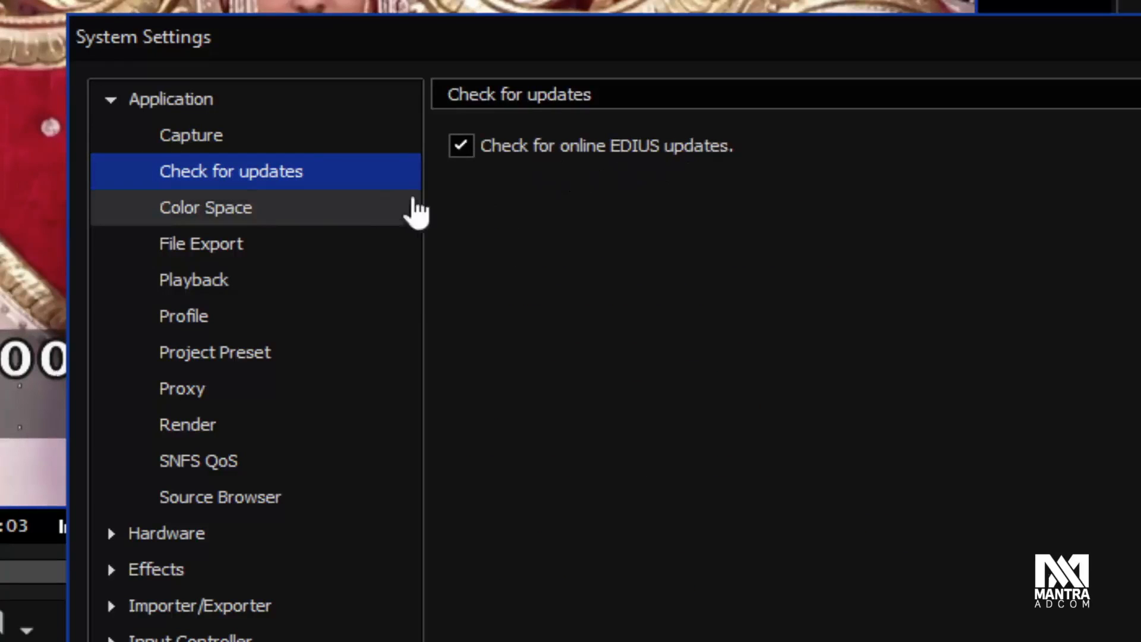
# Examine the Color Space preset list, widening the Name column to read the full preset names.
pyautogui.click(257, 220)
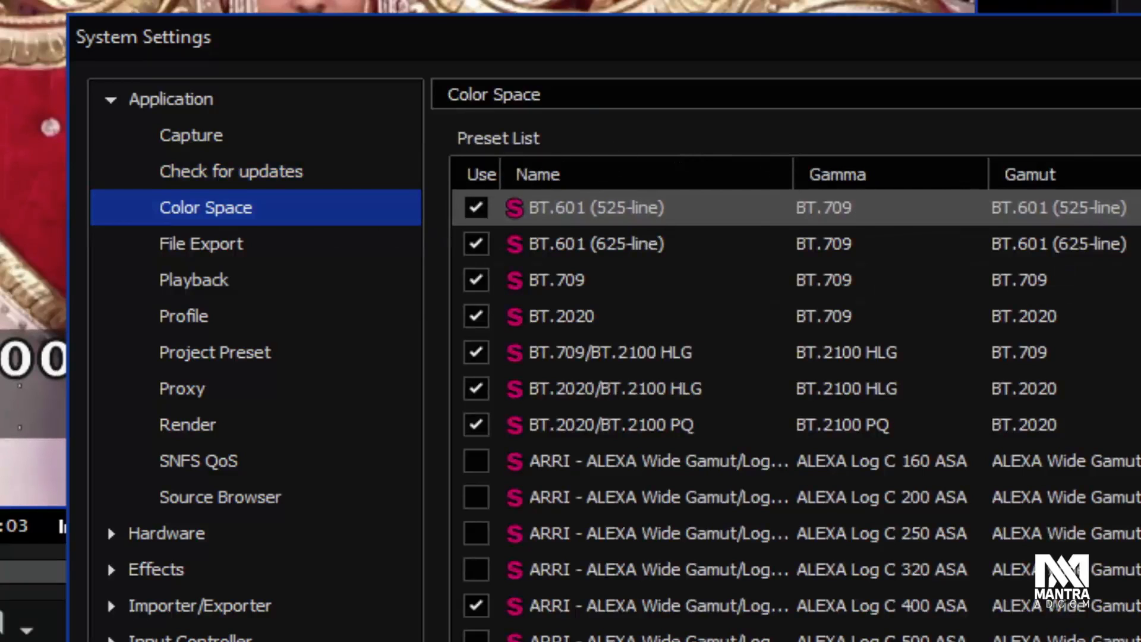
pyautogui.scroll(-10, 796, 416)
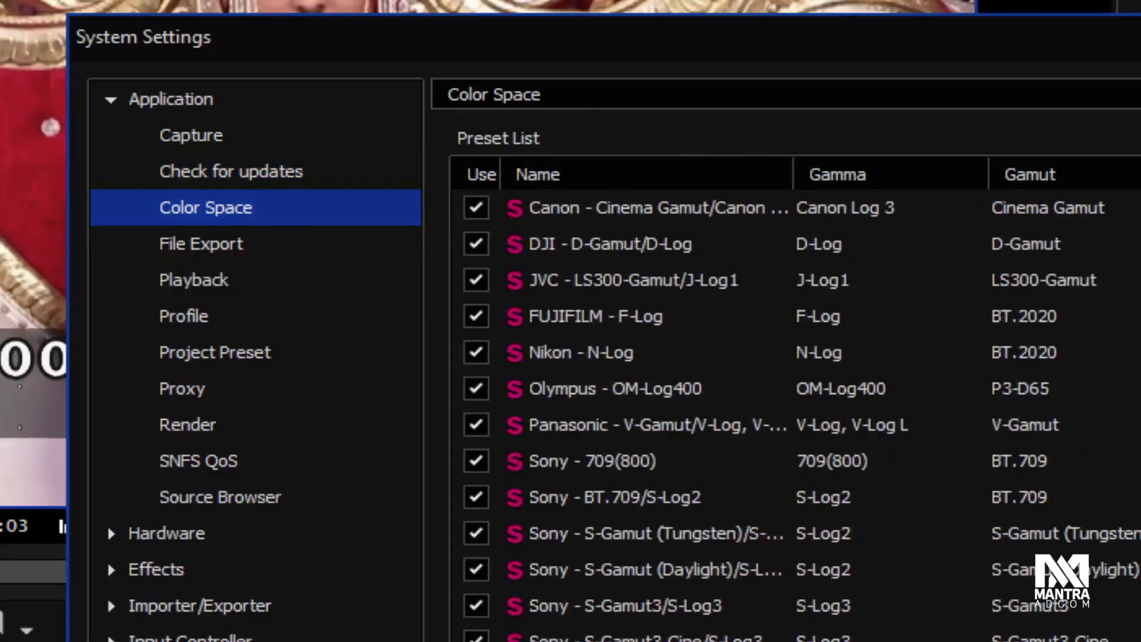
pyautogui.scroll(12, 796, 415)
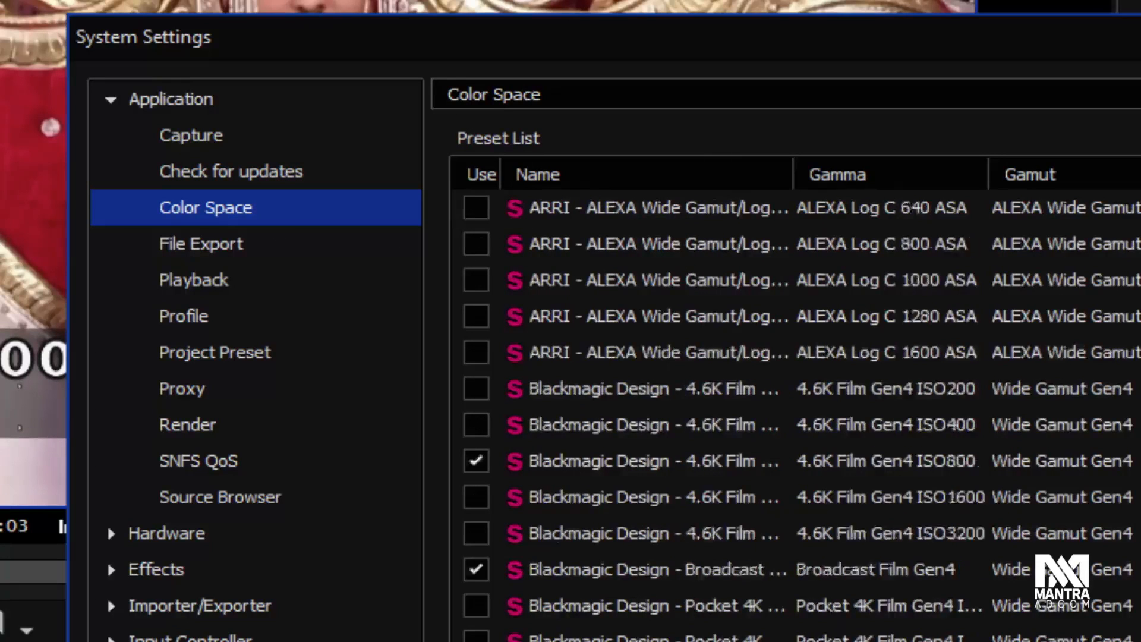
pyautogui.moveTo(793, 169); pyautogui.dragTo(1057, 173)
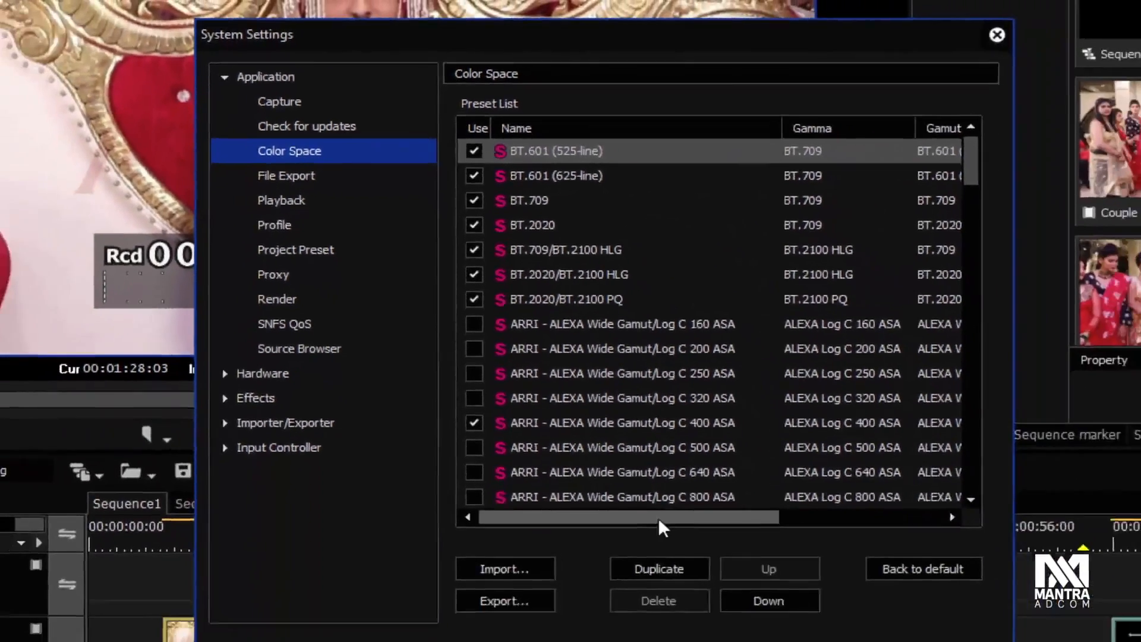
pyautogui.moveTo(678, 579); pyautogui.dragTo(568, 570)
pyautogui.moveTo(542, 442); pyautogui.dragTo(543, 441)
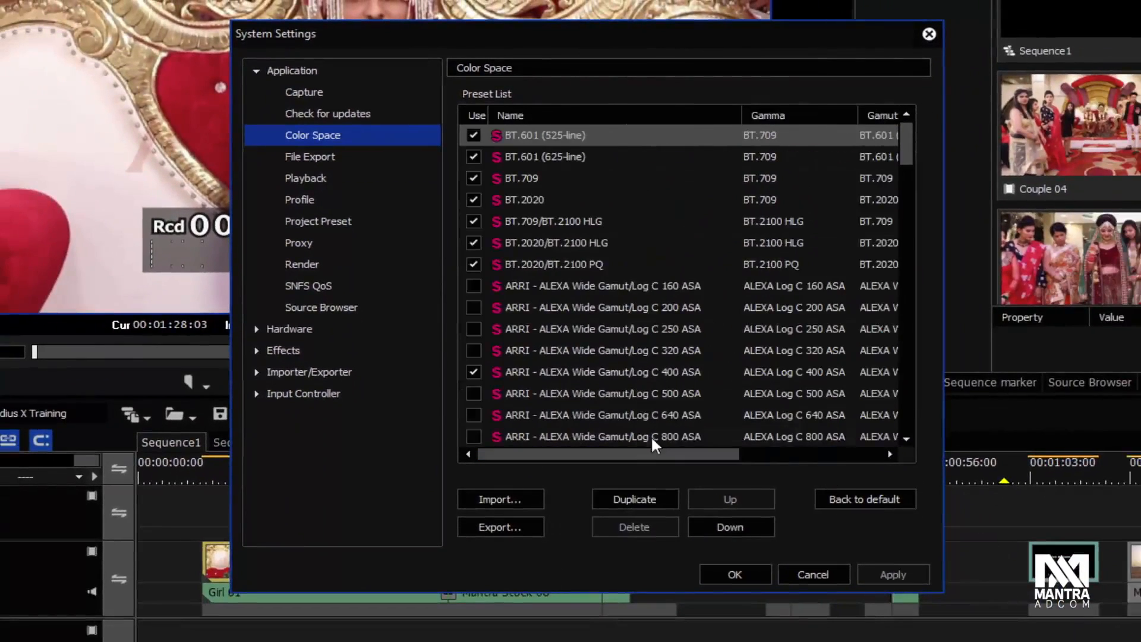
pyautogui.scroll(-5, 690, 373)
pyautogui.scroll(-5, 700, 373)
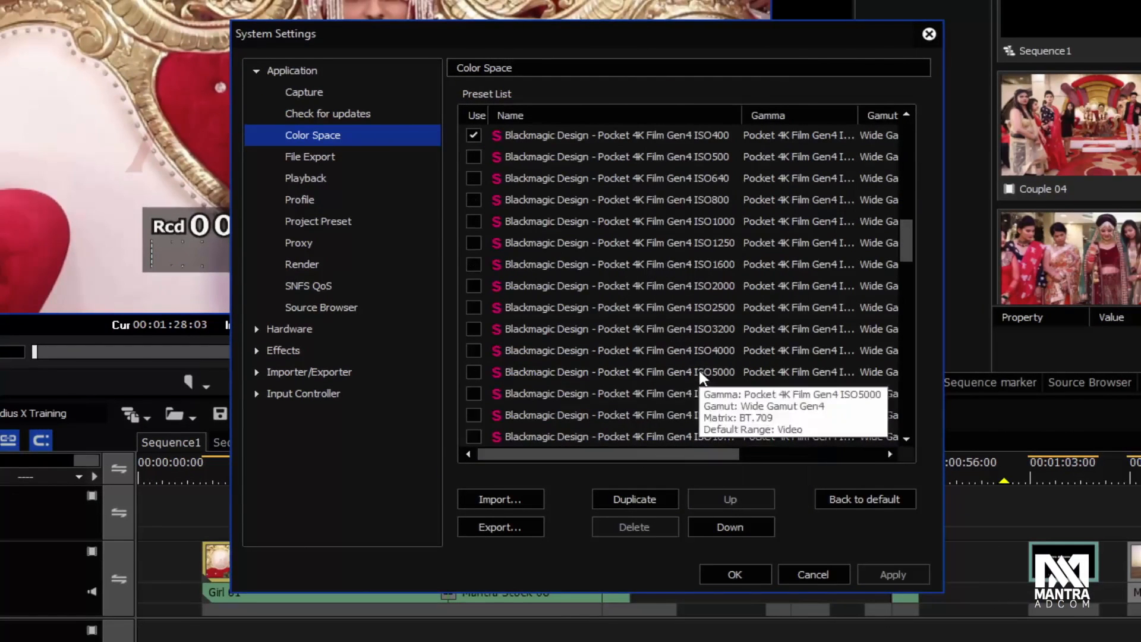
pyautogui.scroll(1, 693, 388)
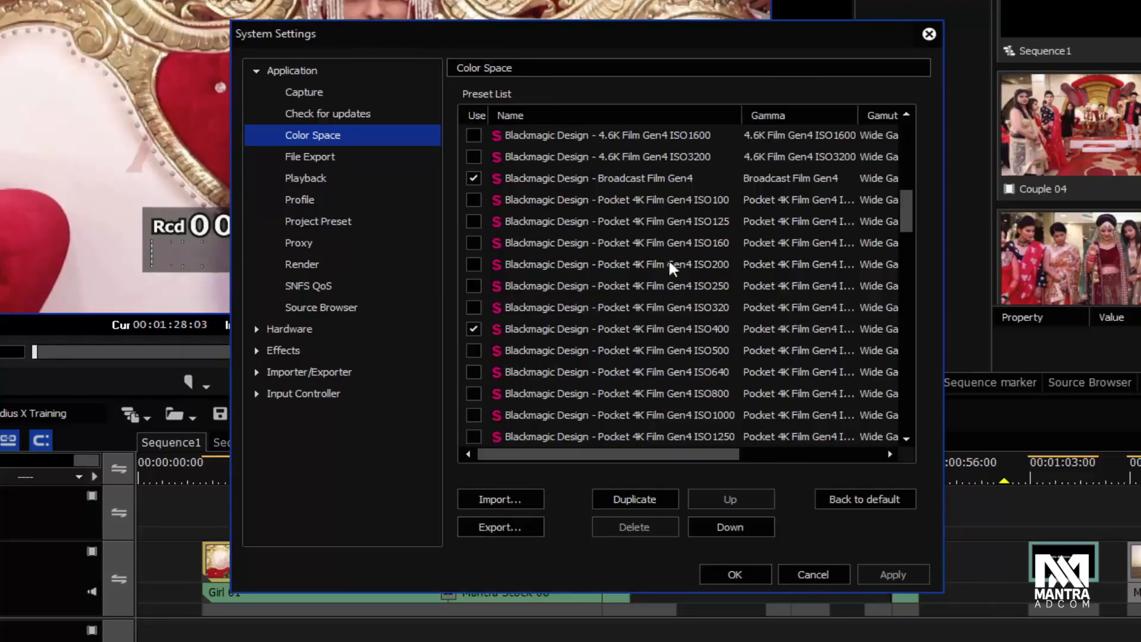
# Review the File Export option for rounding off to even frames when exporting 60p/50p.
pyautogui.click(347, 158)
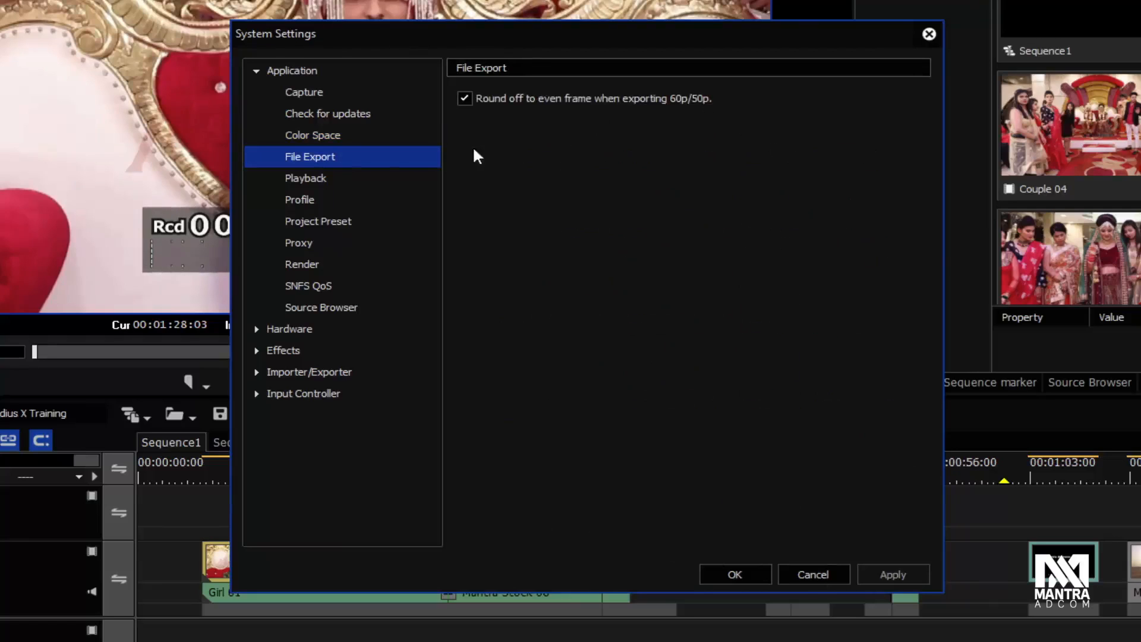
pyautogui.click(465, 96)
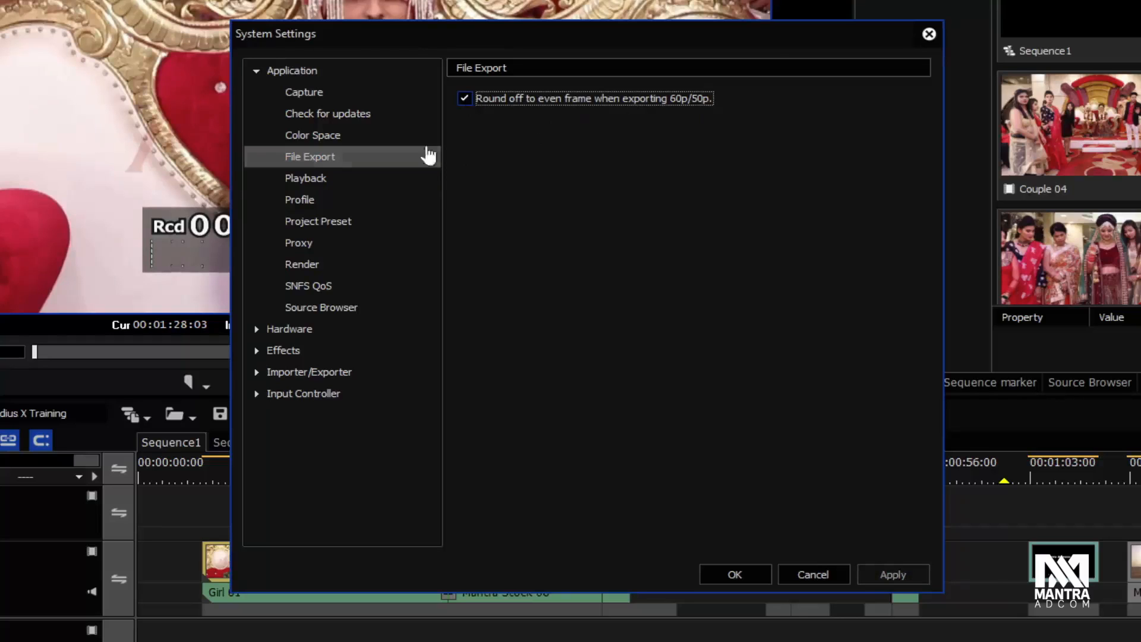
# Set the playback buffer size to 4GB and the buffered frames before playback to 15 frames.
pyautogui.click(336, 185)
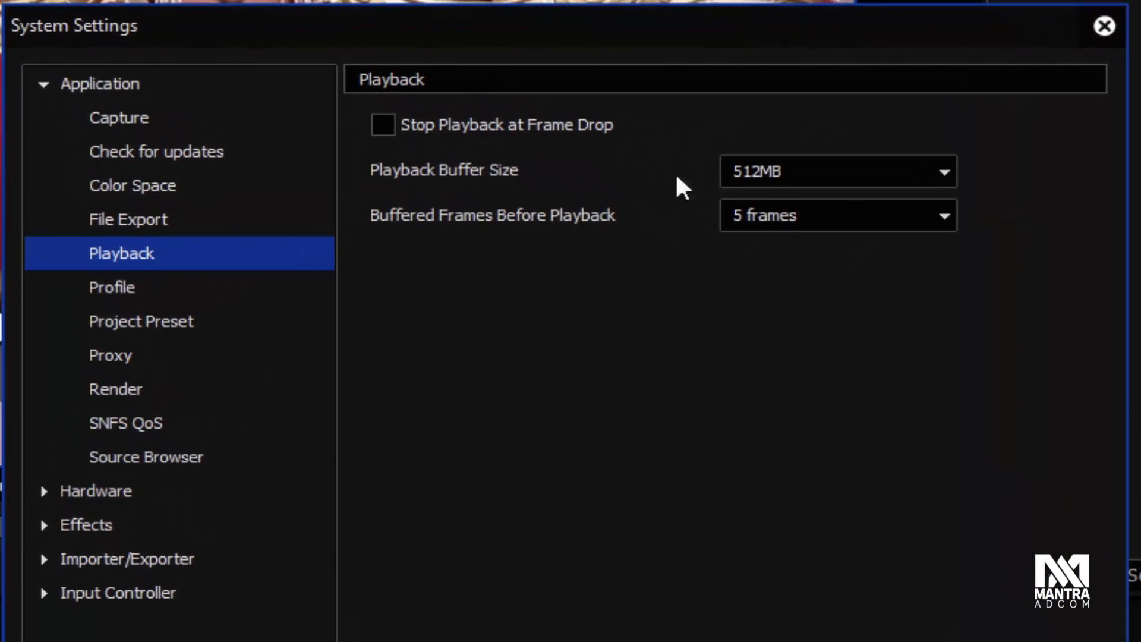
pyautogui.click(838, 169)
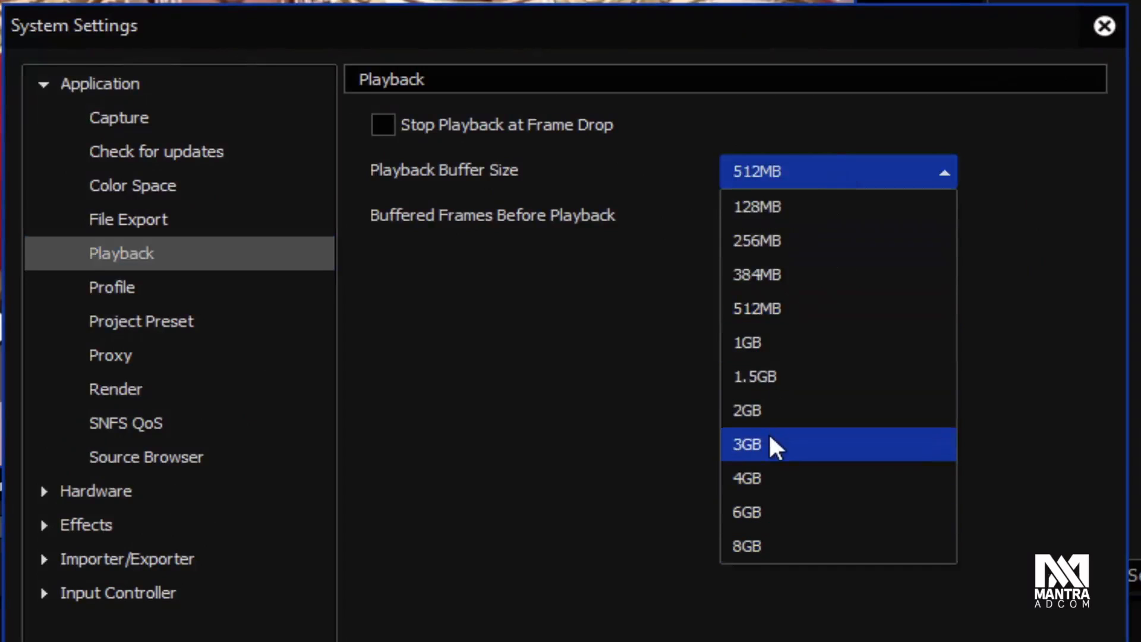
pyautogui.click(769, 478)
pyautogui.click(835, 215)
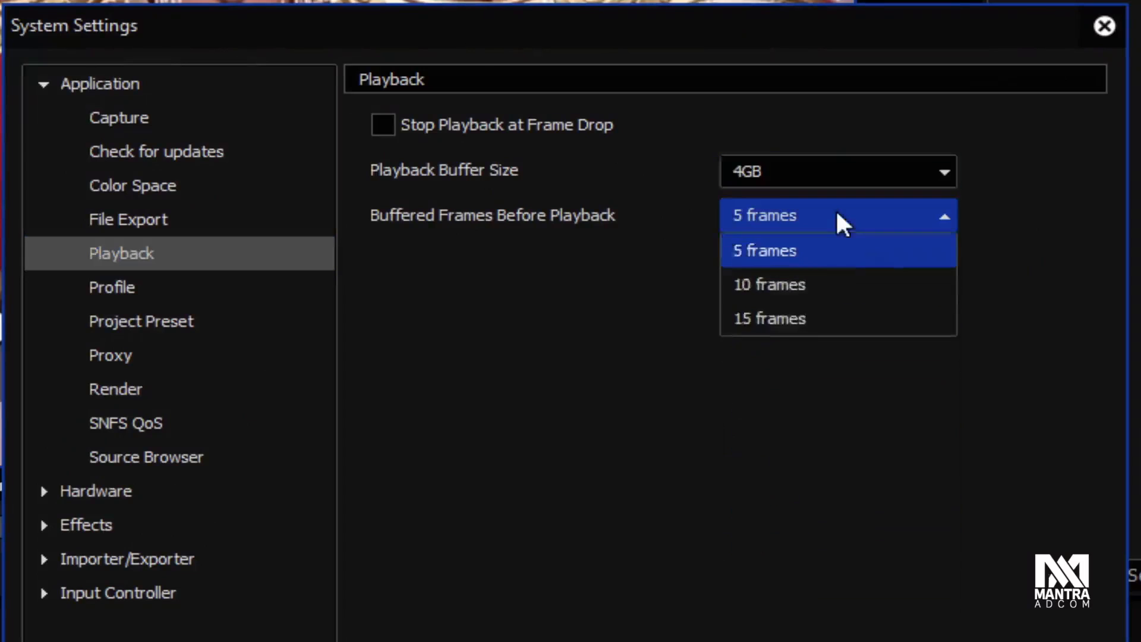
pyautogui.click(796, 320)
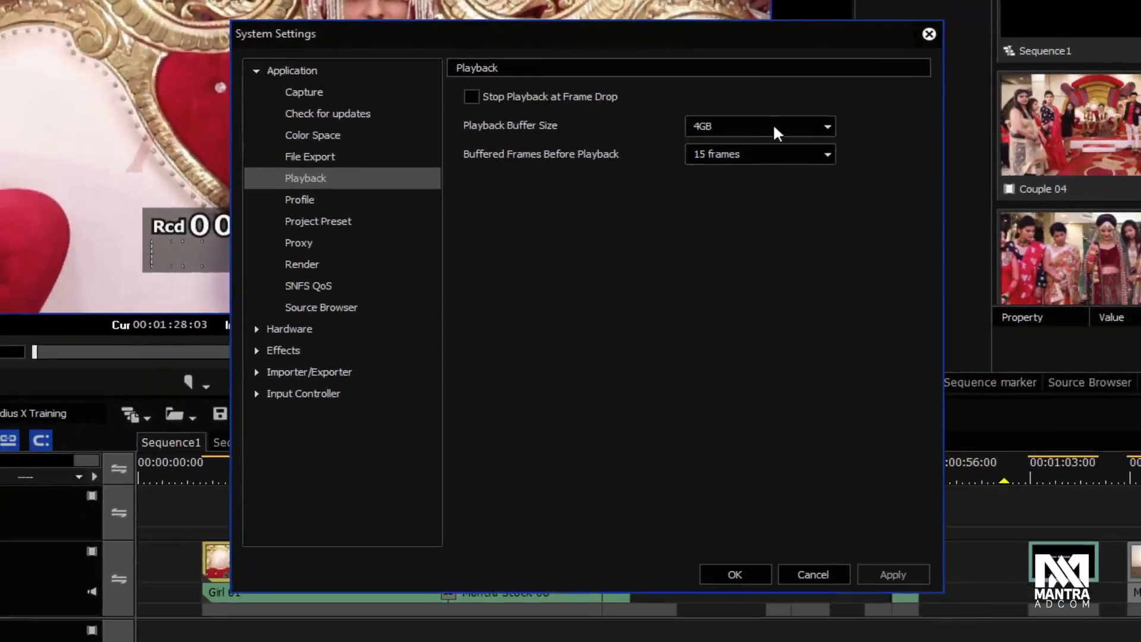
pyautogui.click(774, 126)
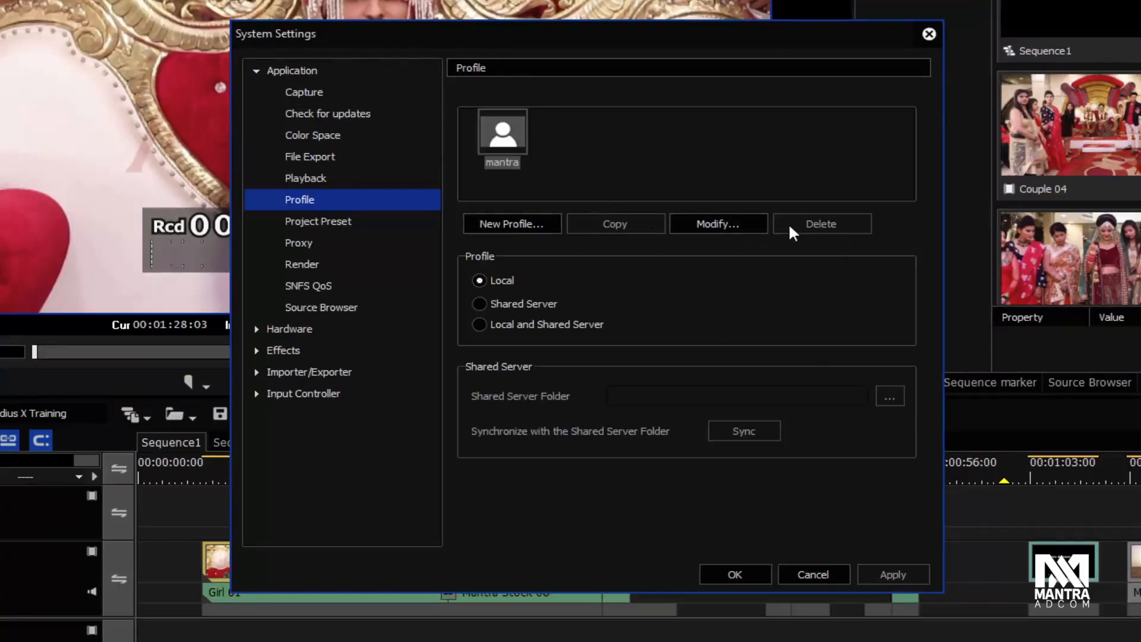
# Review the Project Preset page and the Preset Wizard's size, frame rate, bit and audio channel choices, leaving the wizard without creating presets.
pyautogui.click(334, 229)
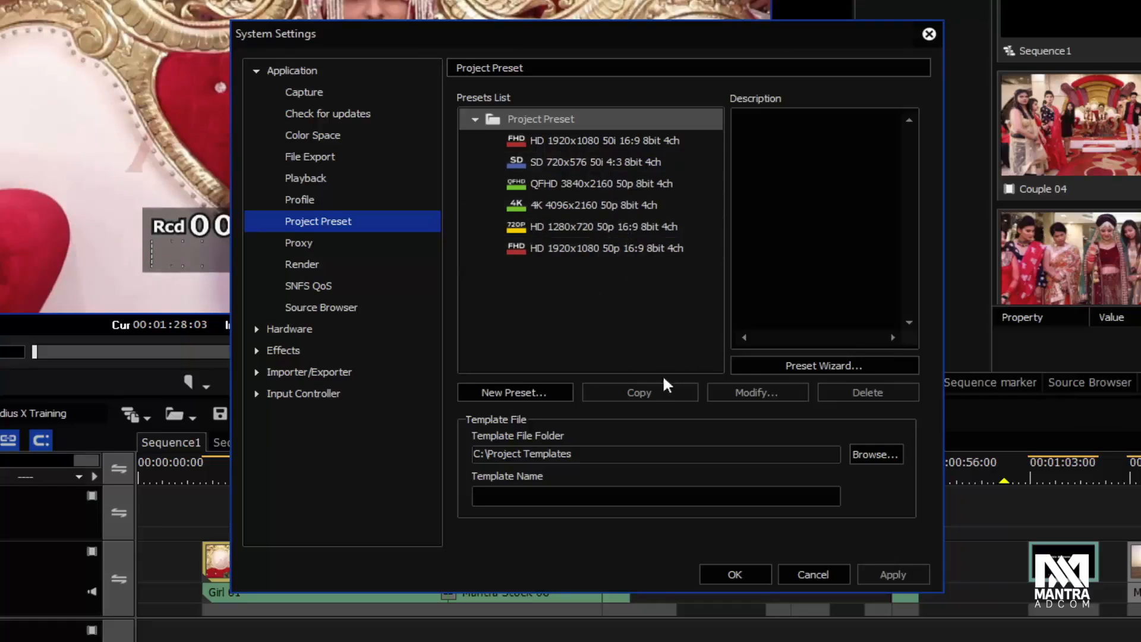
pyautogui.click(831, 366)
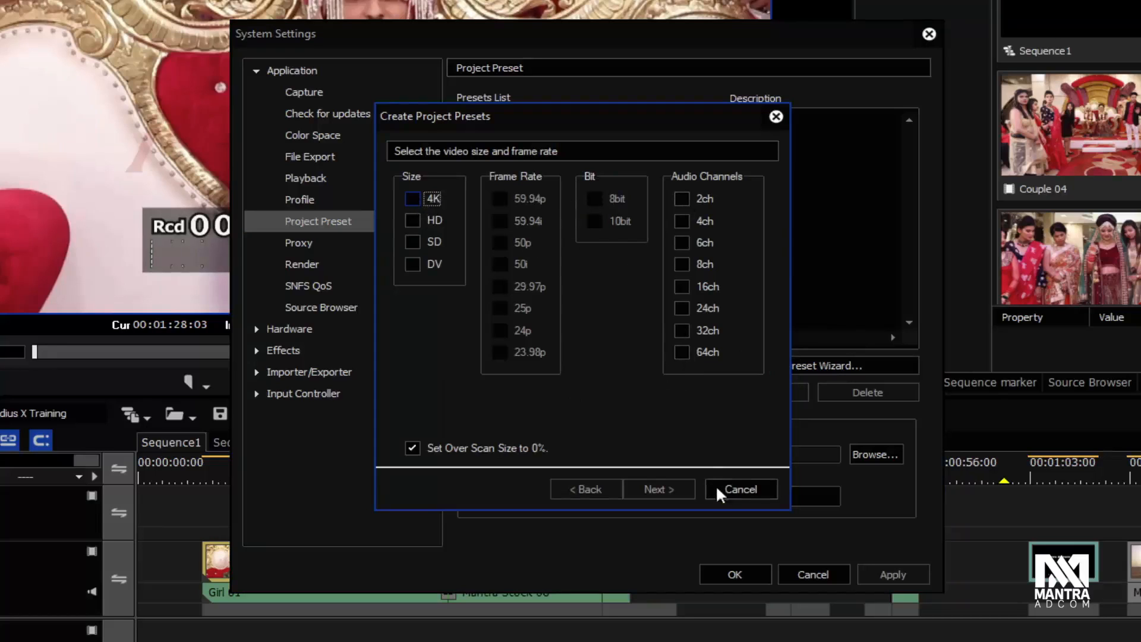
pyautogui.click(733, 486)
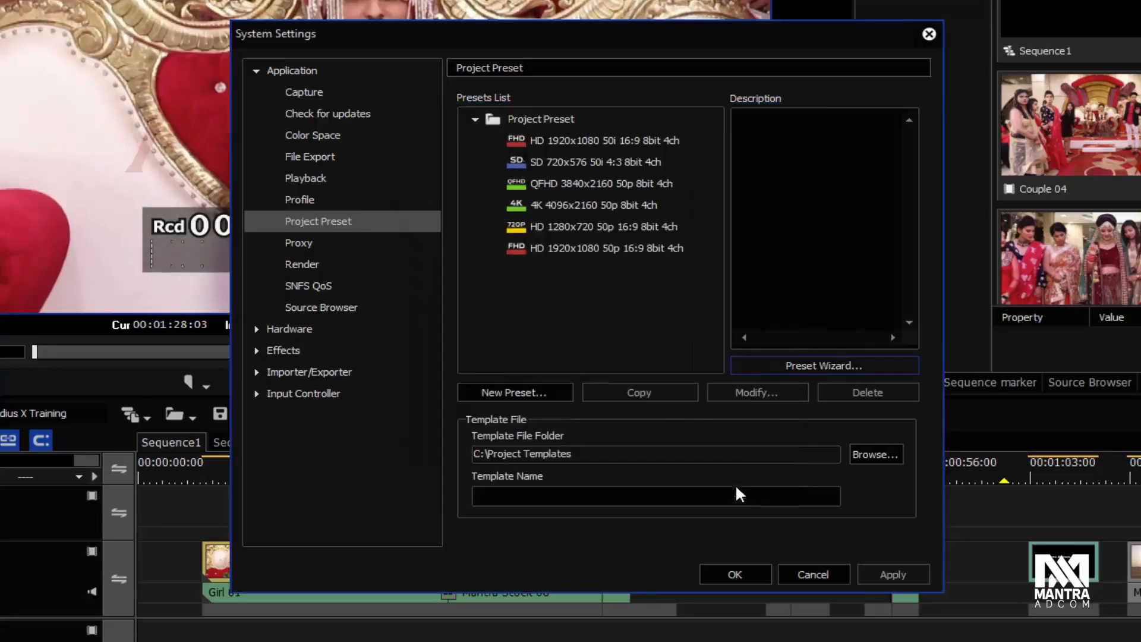
# Start a new project preset and inspect its folder and name fields and the available icons without choosing one.
pyautogui.click(540, 389)
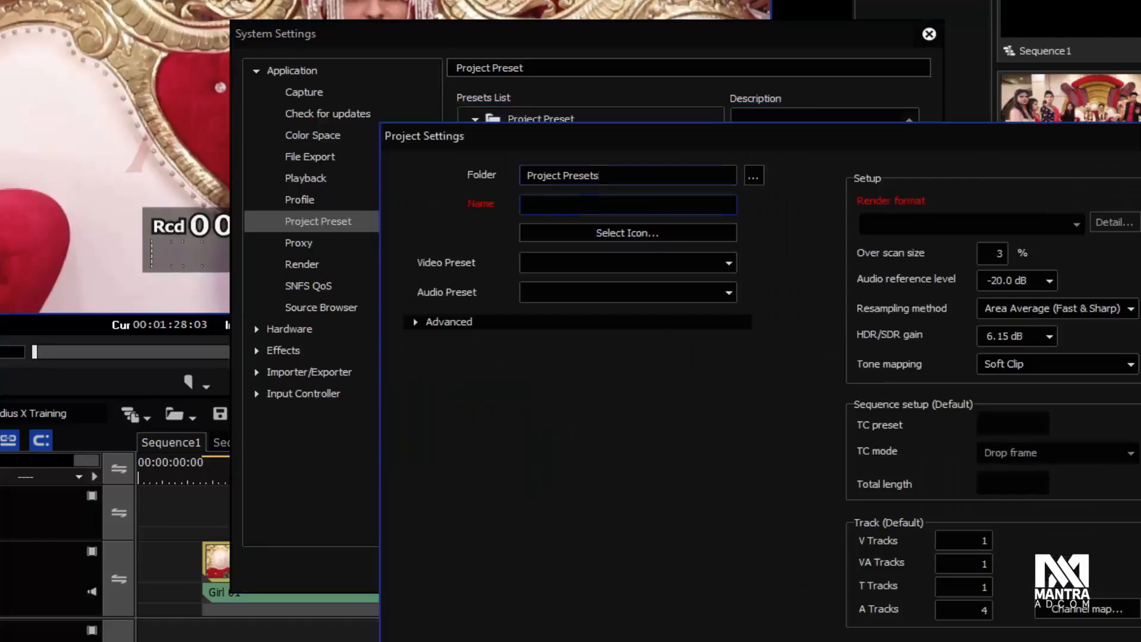
pyautogui.moveTo(728, 176); pyautogui.dragTo(460, 170)
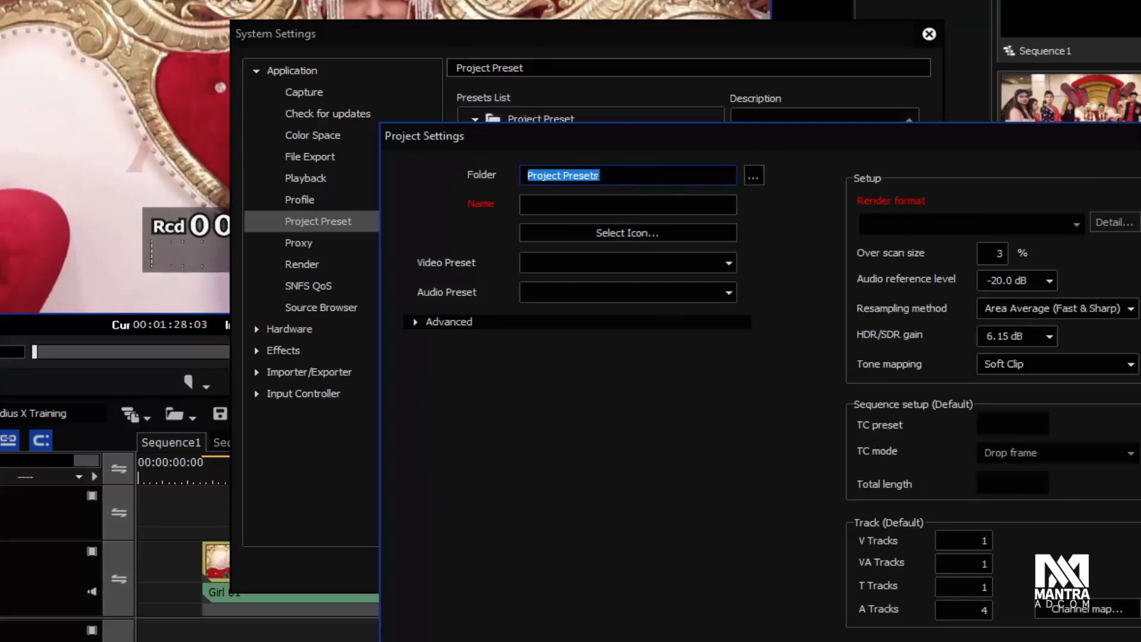
pyautogui.click(637, 202)
pyautogui.click(630, 233)
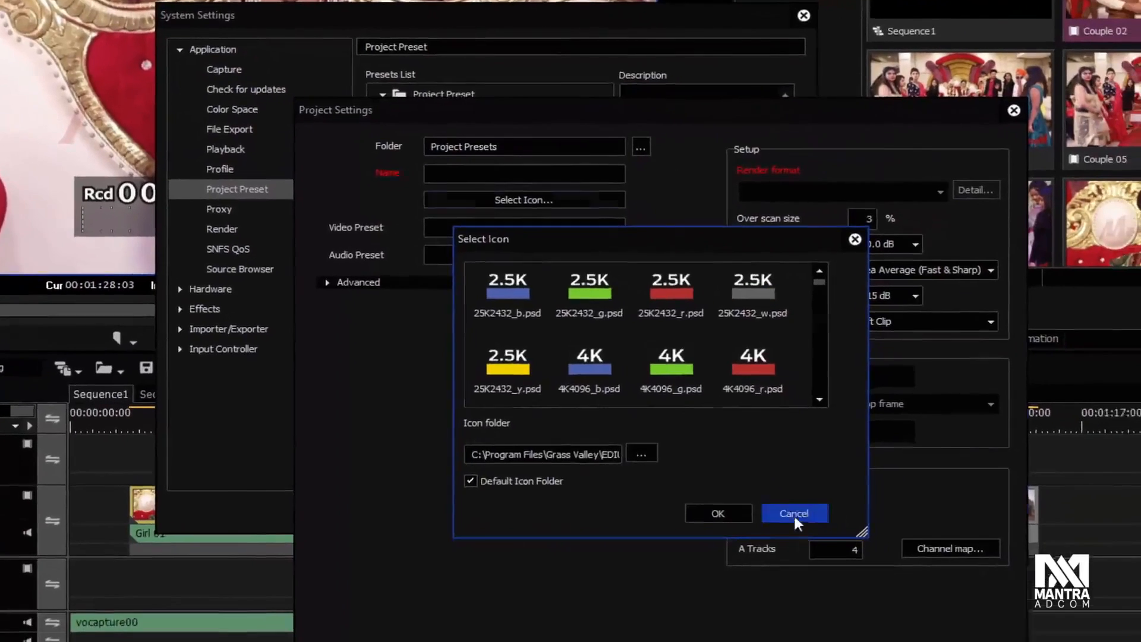
pyautogui.click(922, 568)
# Examine the available video presets and audio presets for the new project preset without choosing any.
pyautogui.click(526, 216)
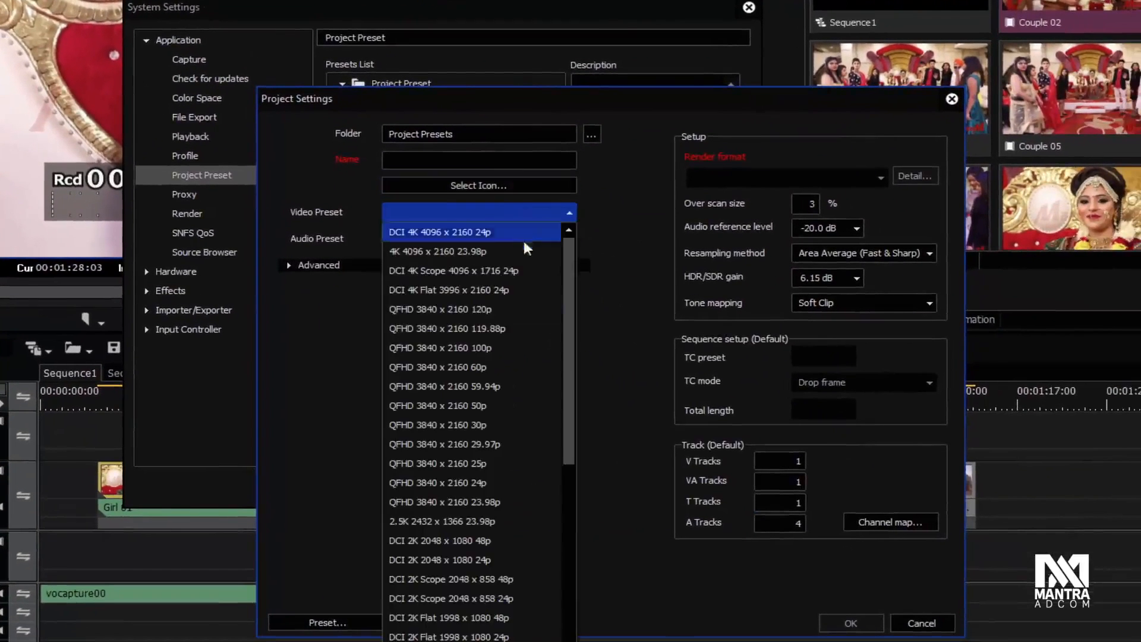
pyautogui.scroll(-10, 569, 405)
pyautogui.scroll(5, 569, 405)
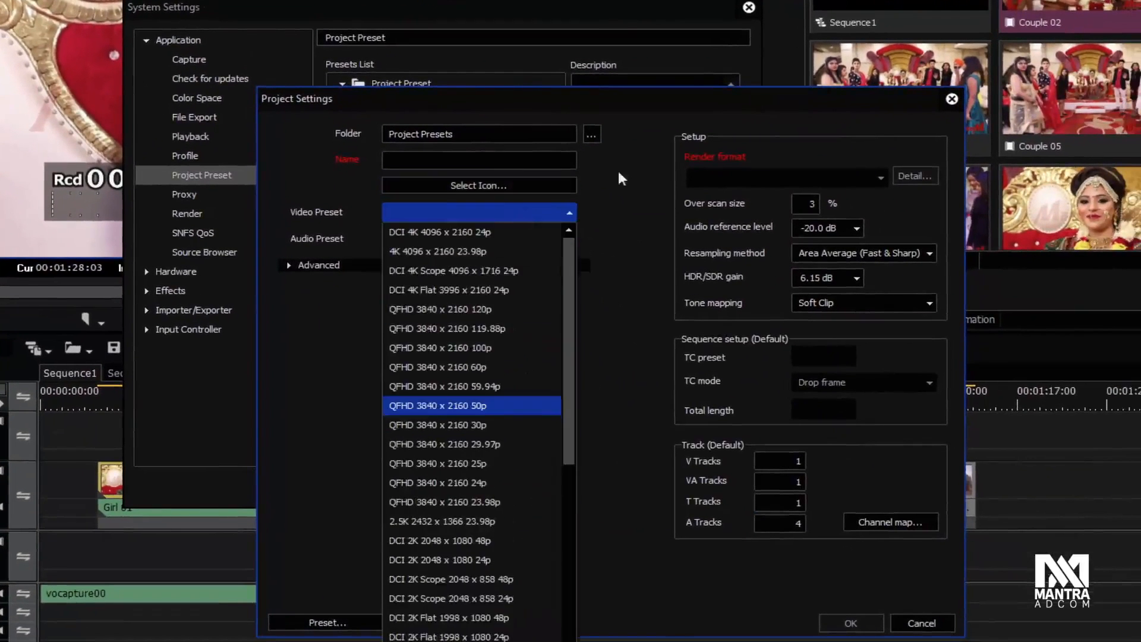
pyautogui.click(604, 142)
pyautogui.click(568, 239)
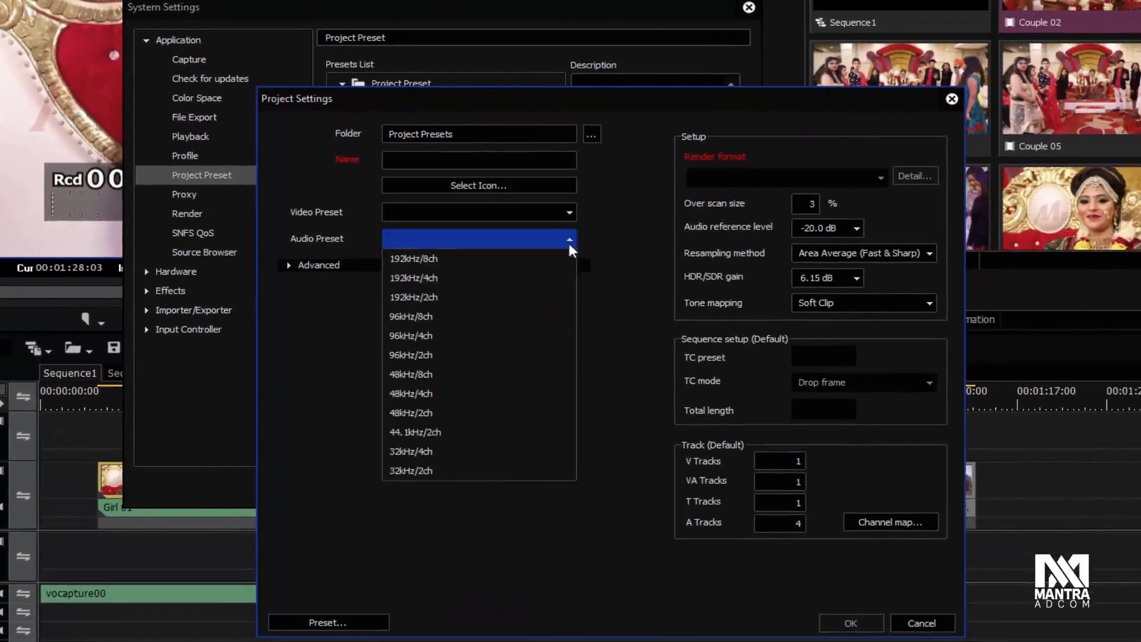
pyautogui.click(621, 283)
# Examine the advanced project preset fields and the Color Space choices, leaving without creating a preset.
pyautogui.click(289, 265)
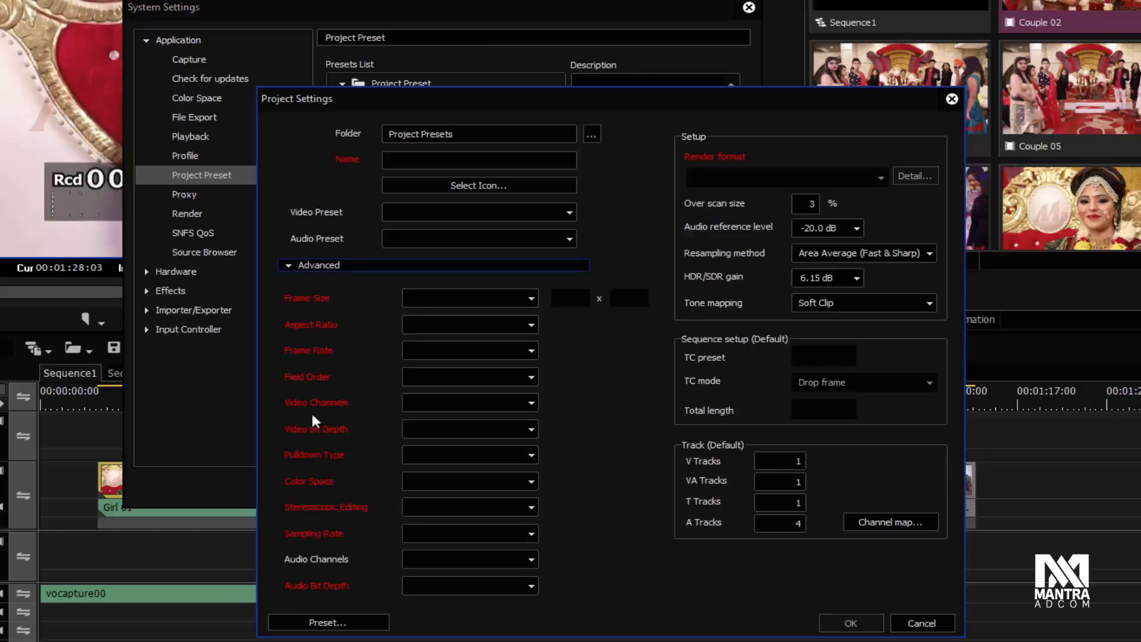
pyautogui.click(451, 486)
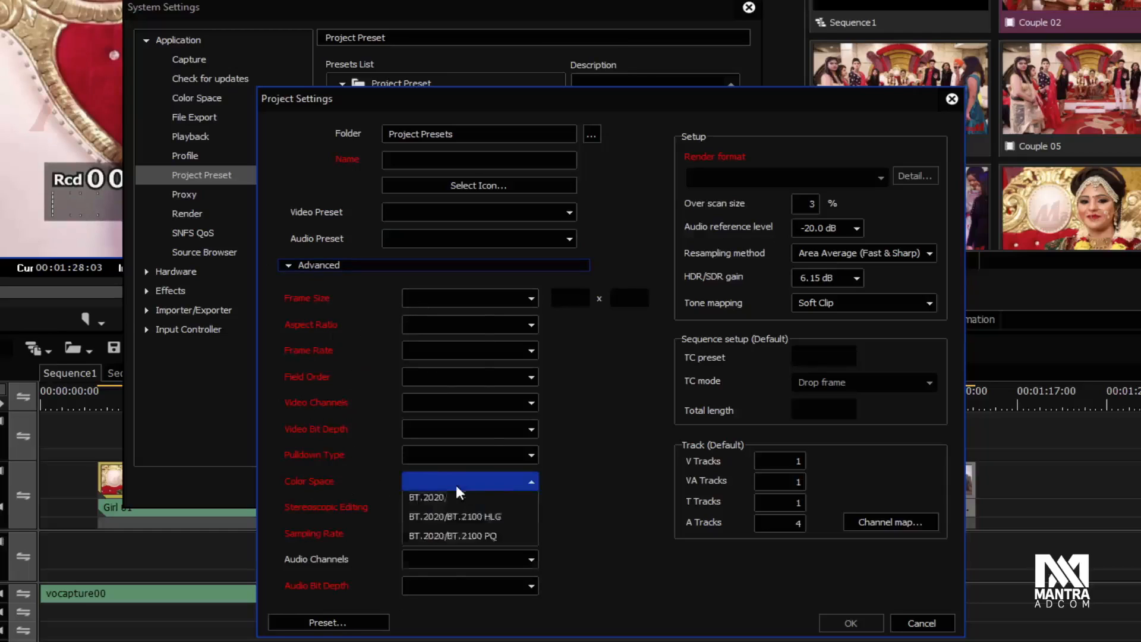
pyautogui.click(456, 599)
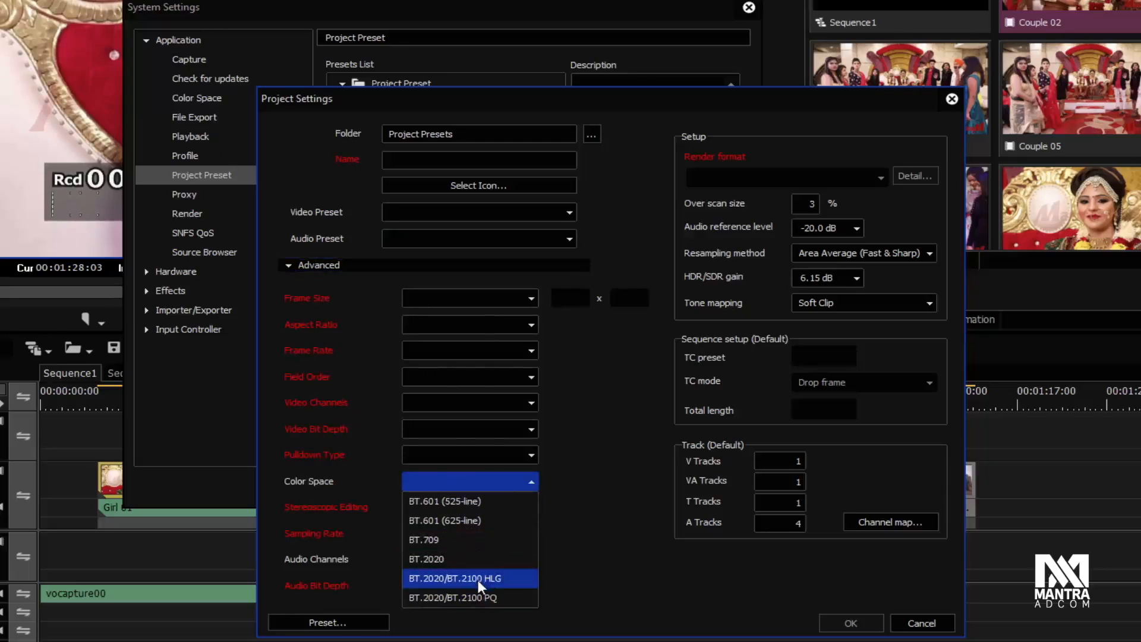
pyautogui.click(309, 498)
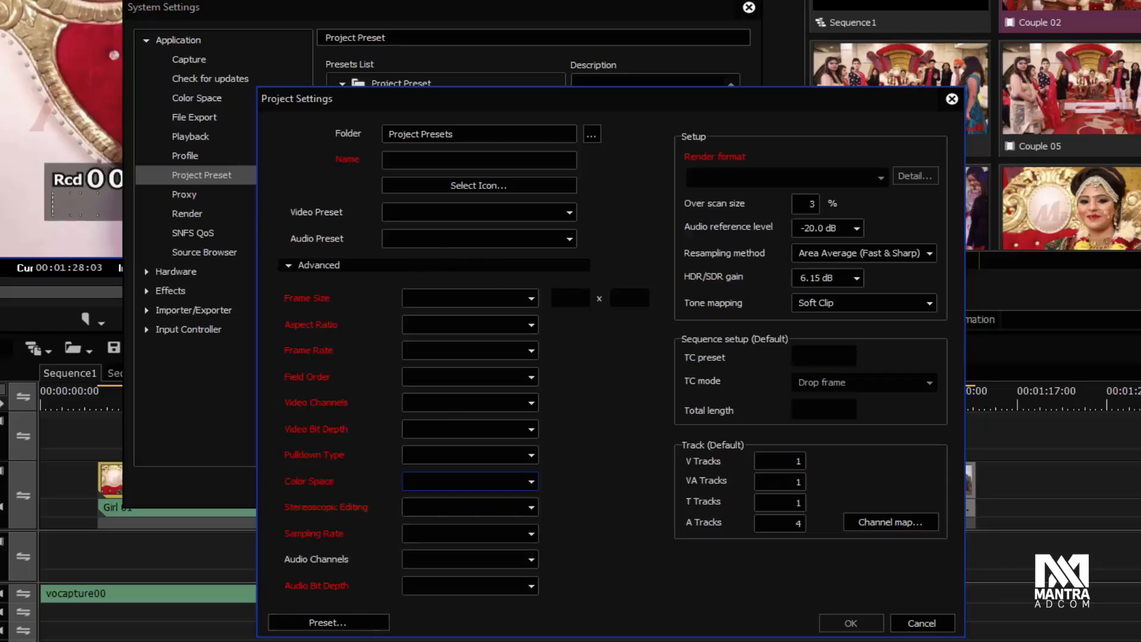
pyautogui.click(922, 625)
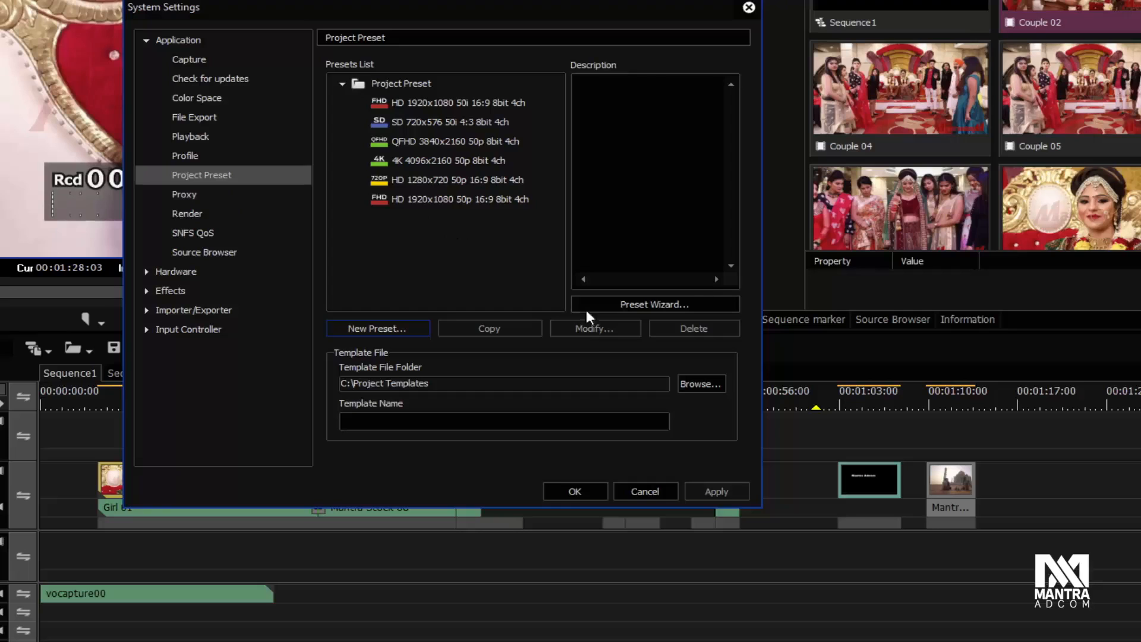
# Inspect the description of the SD 720x576 50i 4:3 8bit 4ch preset and the Preset Wizard choices, creating nothing.
pyautogui.click(446, 121)
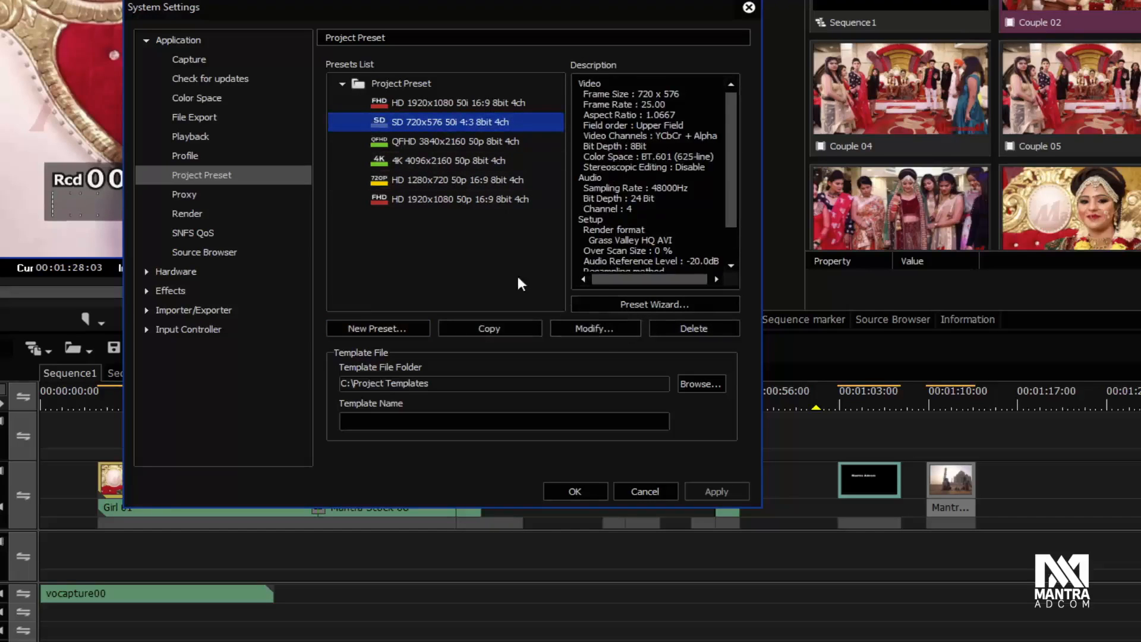
pyautogui.click(661, 307)
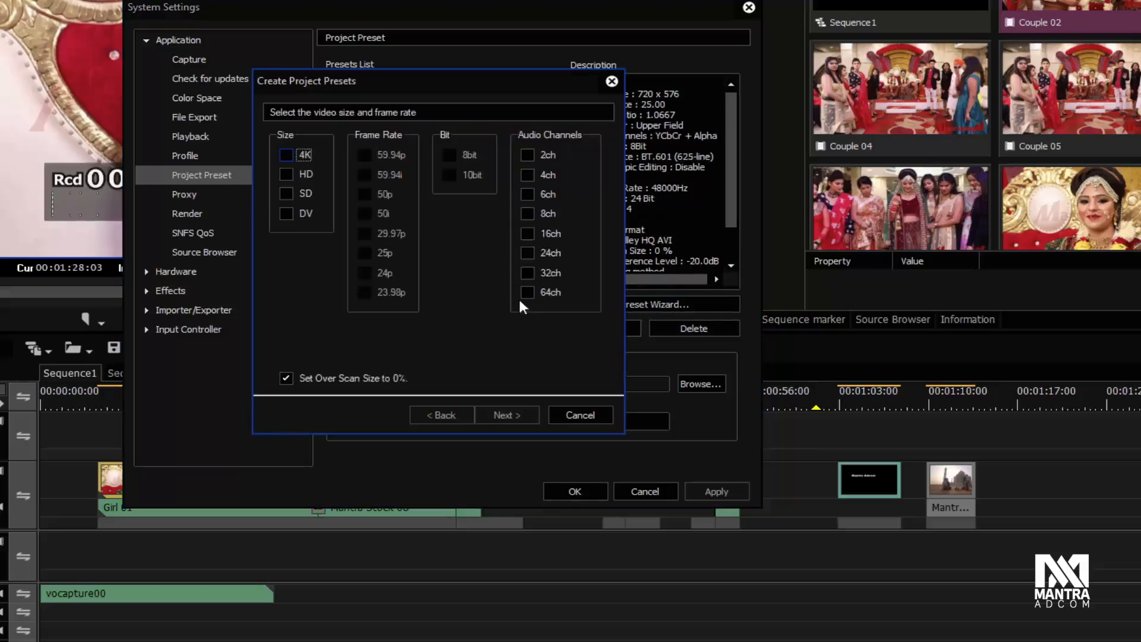
pyautogui.click(587, 414)
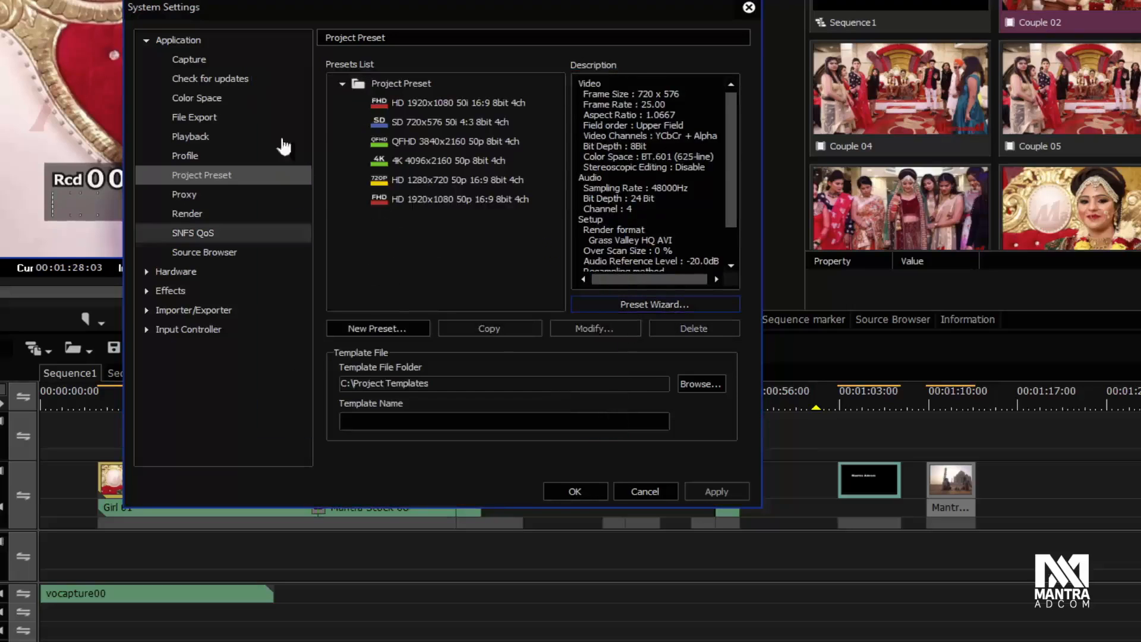
# Try the Large, Medium and Small proxy sizes and return the setting to Medium.
pyautogui.click(244, 196)
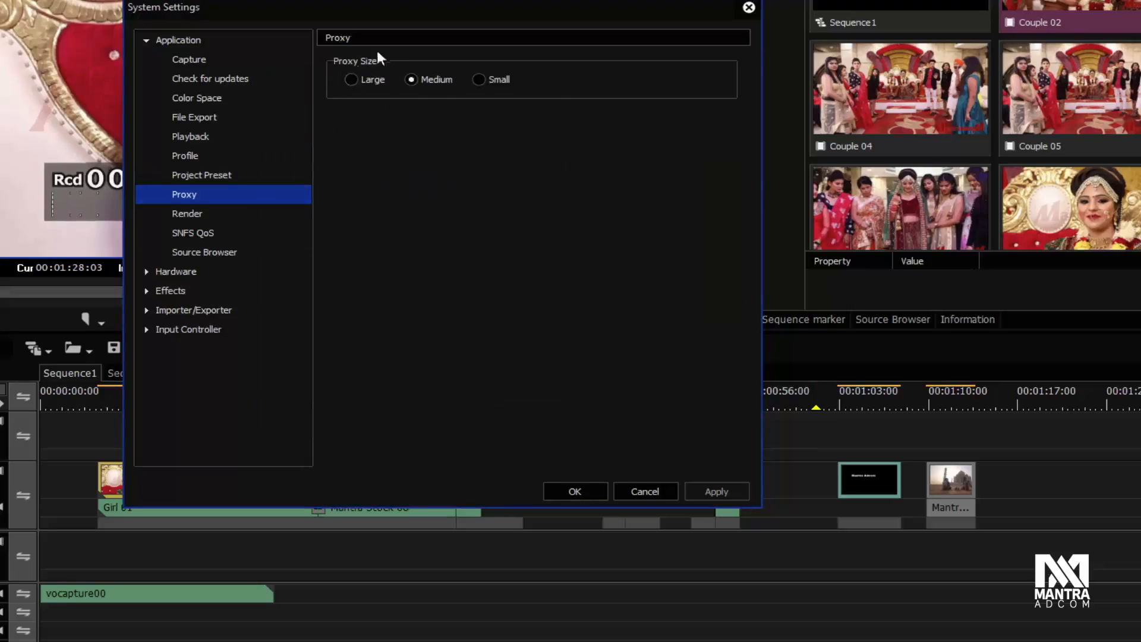
pyautogui.click(365, 77)
pyautogui.click(442, 80)
pyautogui.click(486, 78)
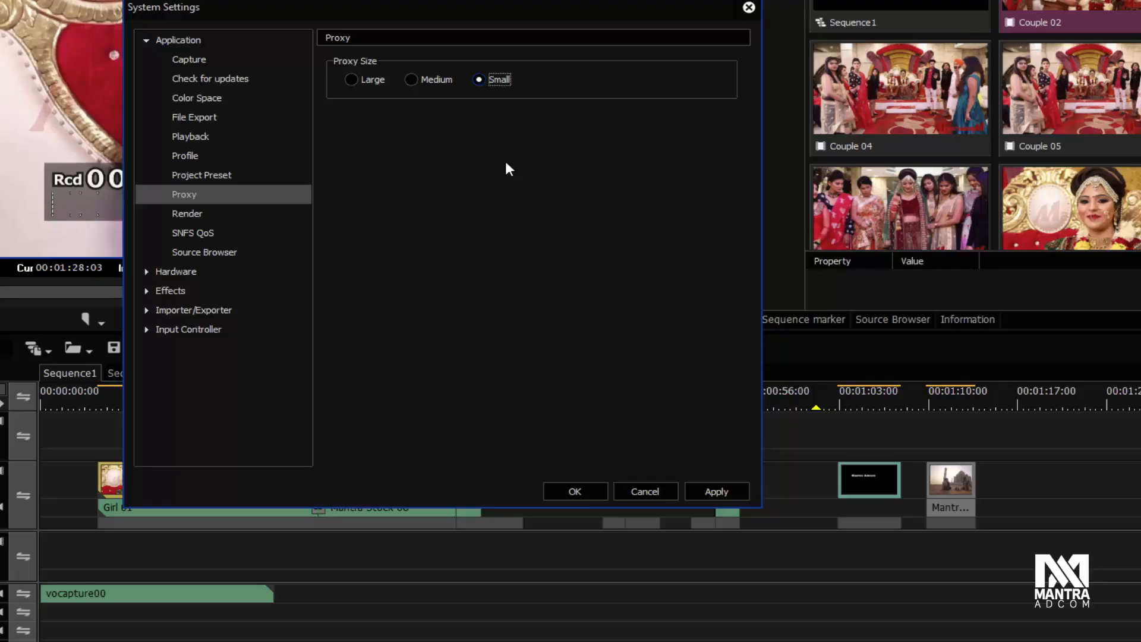
pyautogui.click(425, 79)
# Review the Render options and the Device Preset and Preview Device hardware settings.
pyautogui.click(248, 213)
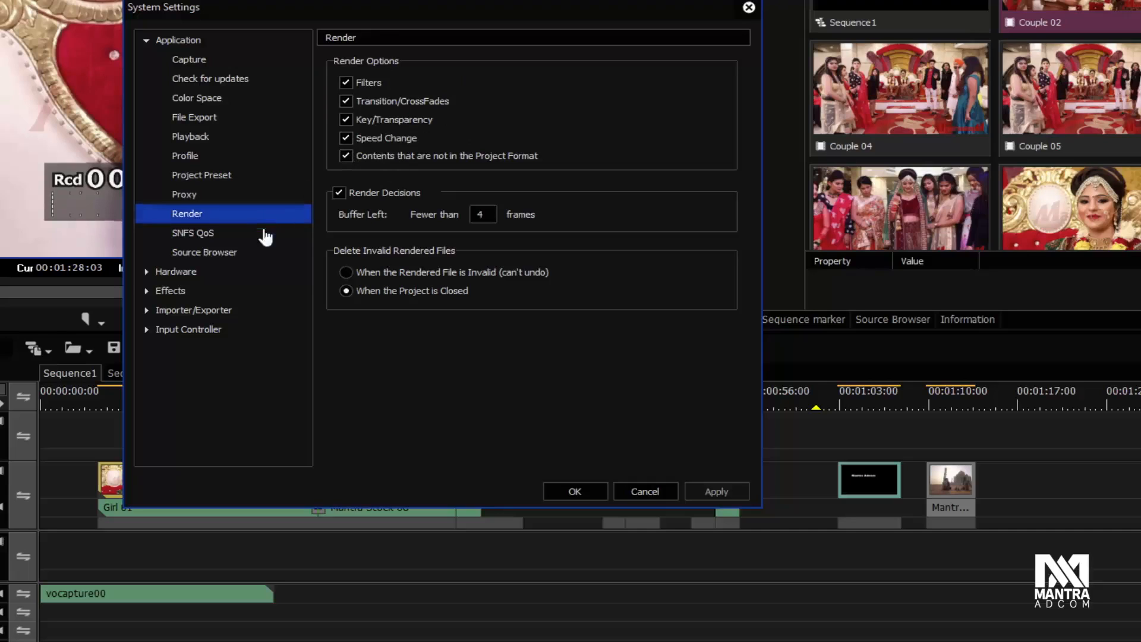
pyautogui.click(149, 273)
pyautogui.click(146, 274)
pyautogui.click(211, 291)
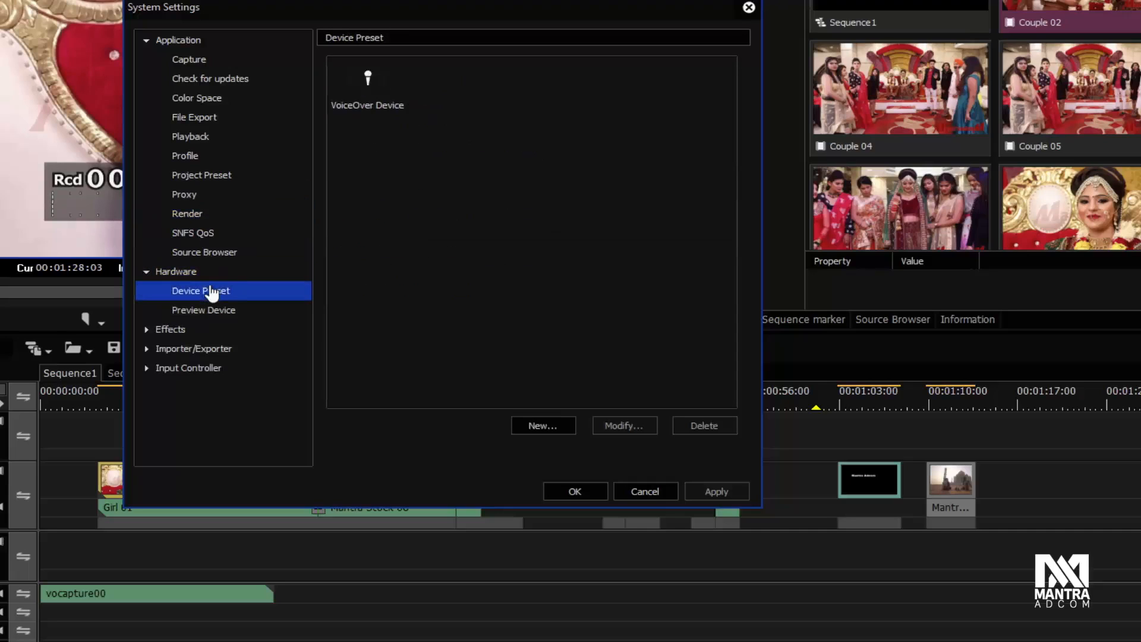
pyautogui.click(231, 313)
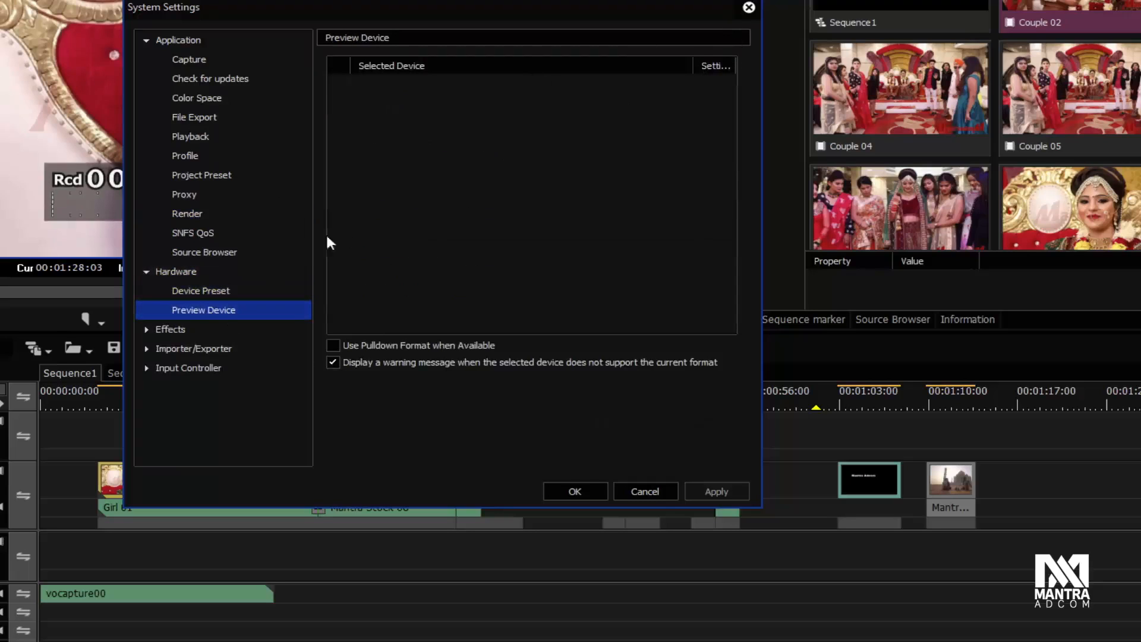
pyautogui.click(712, 63)
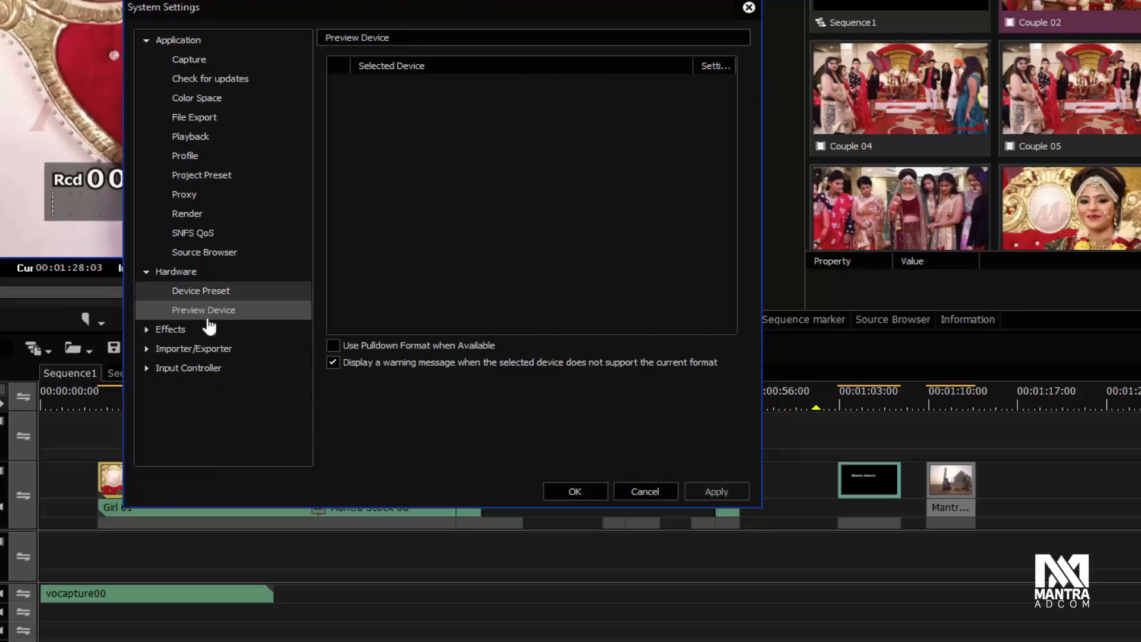
# Select the AMD Radeon (TM) R7 370 Series as the GPU for Primary Color Correction in the effects settings.
pyautogui.click(175, 330)
pyautogui.click(147, 329)
pyautogui.click(208, 351)
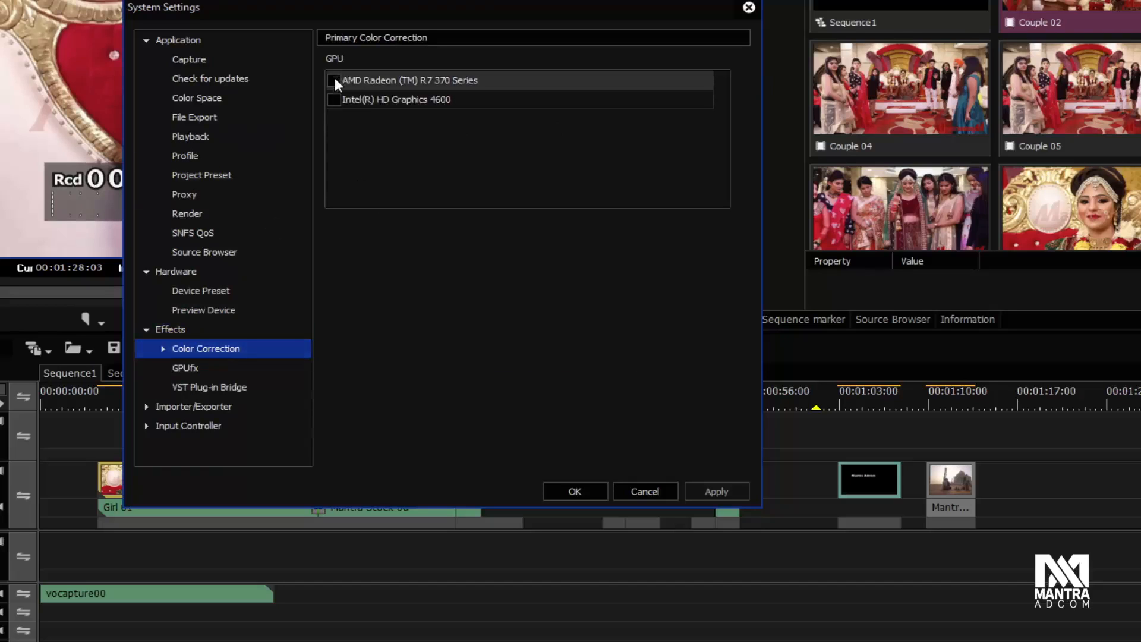
pyautogui.click(334, 78)
# Keep the AMD Radeon (TM) R7 370 Series as the GPUfx graphics card and accept the system settings.
pyautogui.click(221, 370)
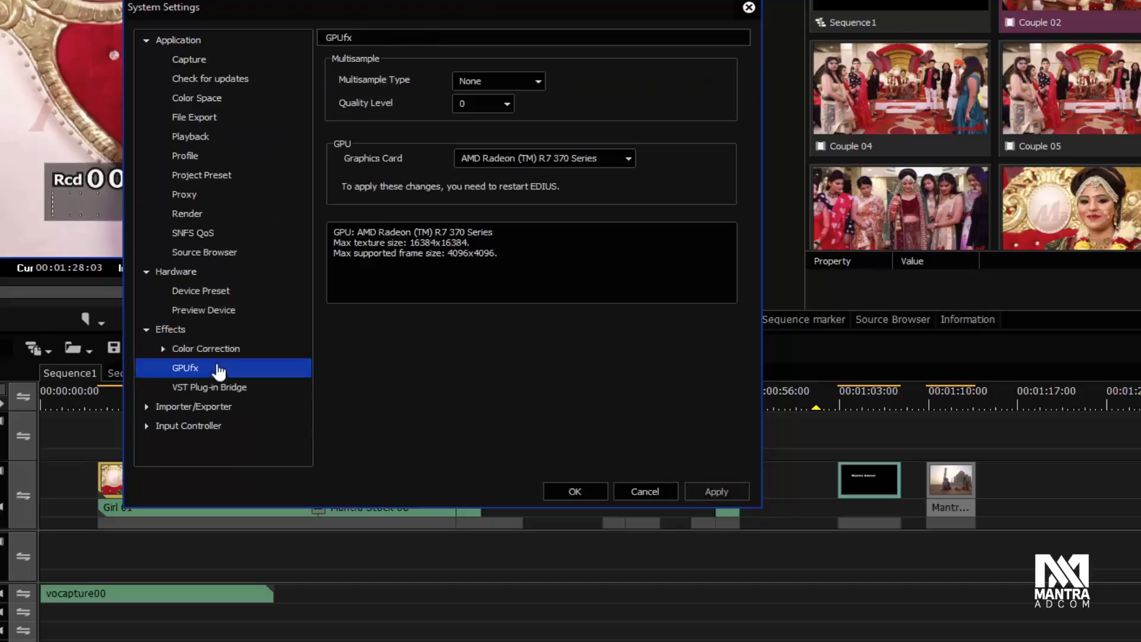
pyautogui.click(574, 154)
pyautogui.click(546, 159)
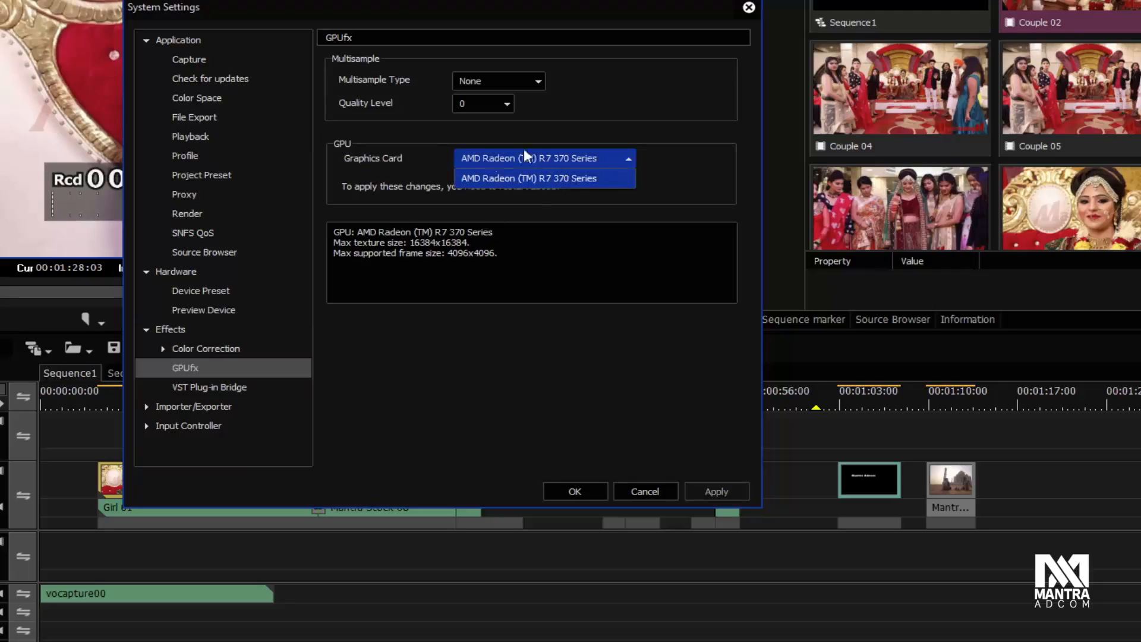
pyautogui.click(555, 213)
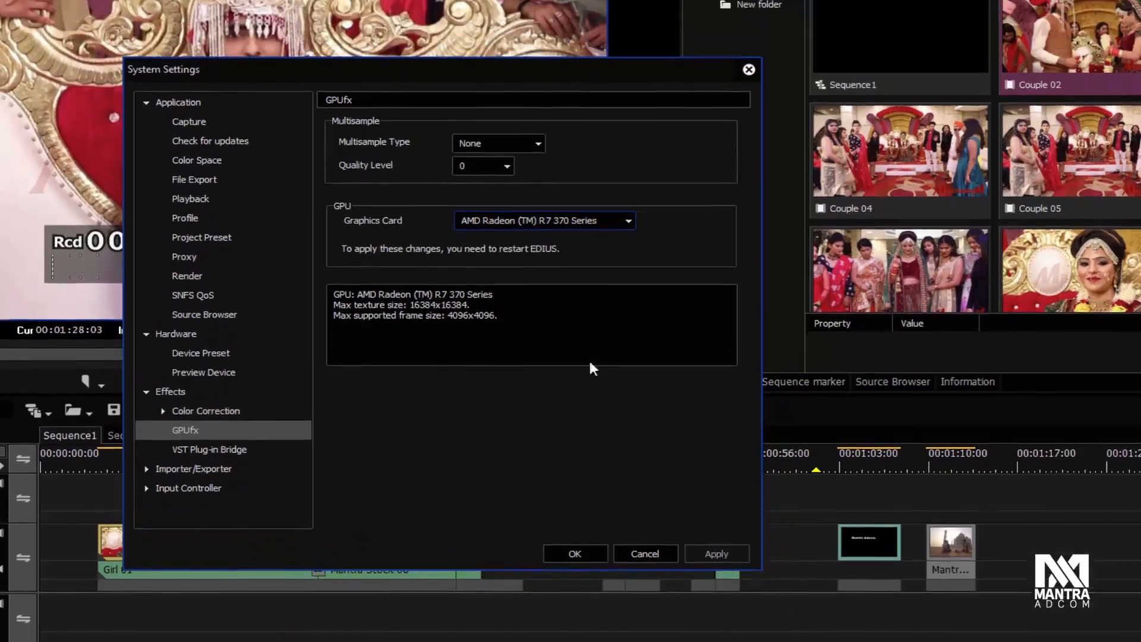
pyautogui.click(588, 276)
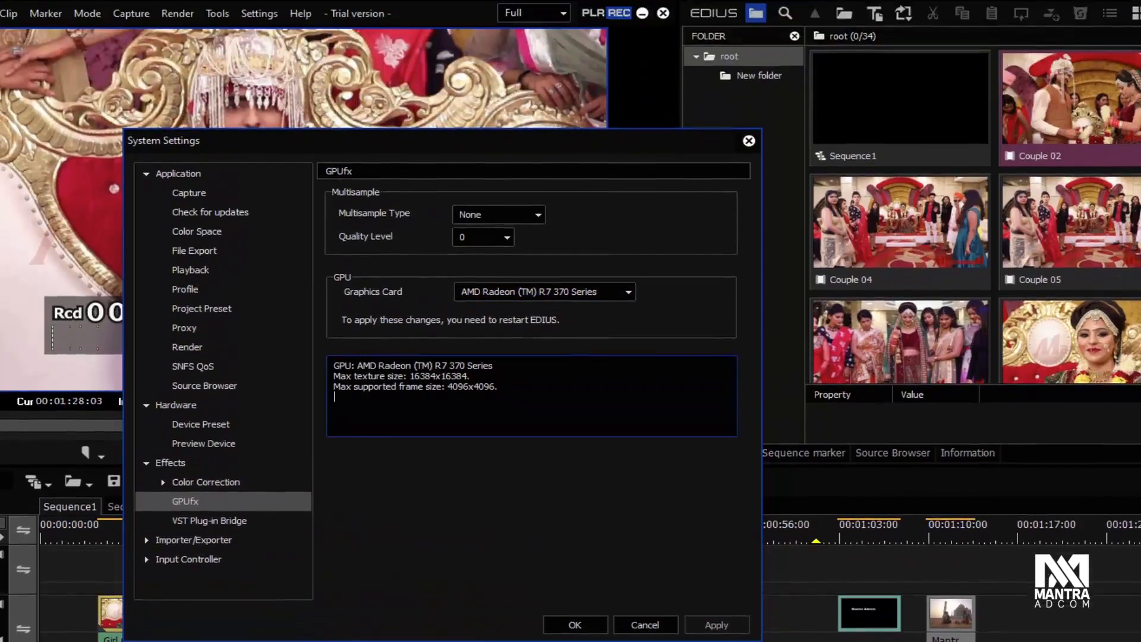
pyautogui.click(587, 628)
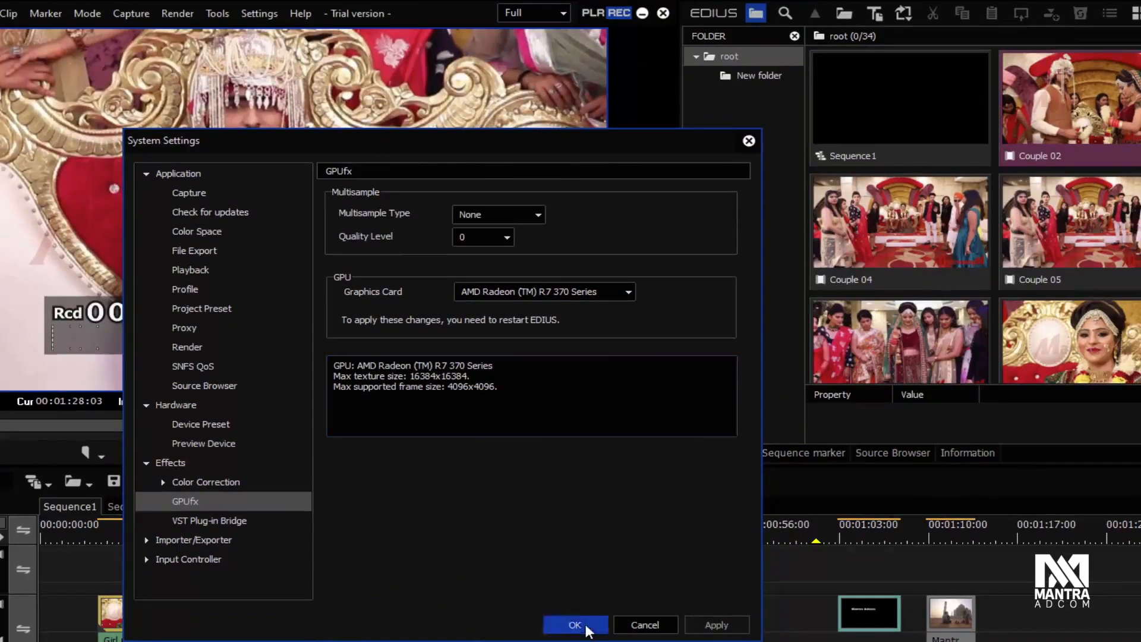
# Reopen System Settings and look at the VST Plug-in Bridge and its plug-in folder selection without adding a folder.
pyautogui.click(260, 14)
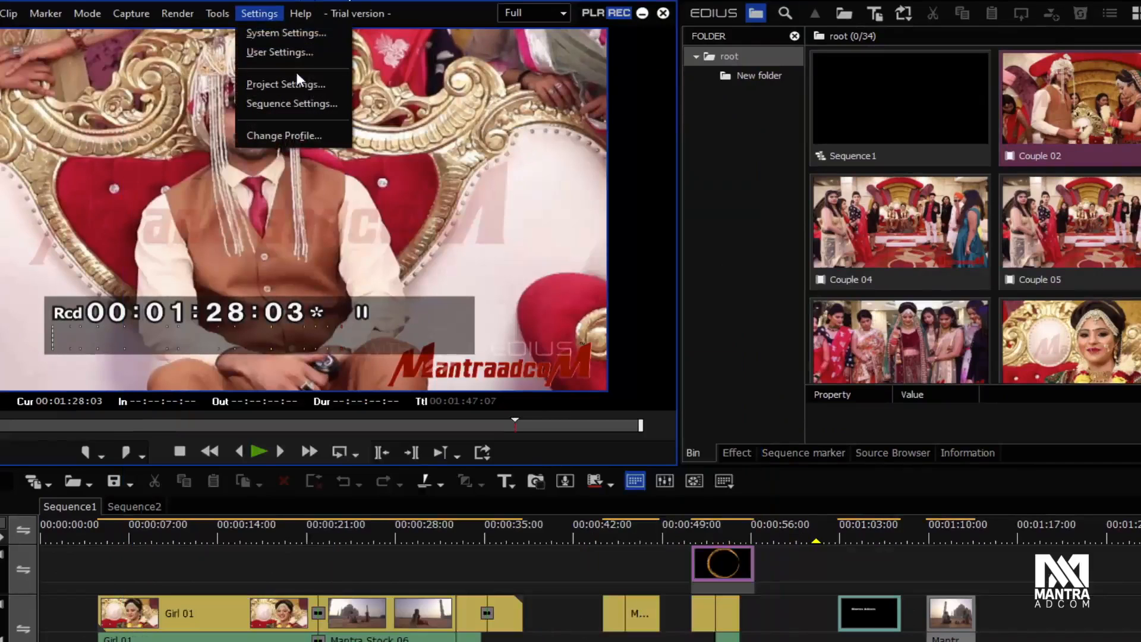
pyautogui.click(315, 34)
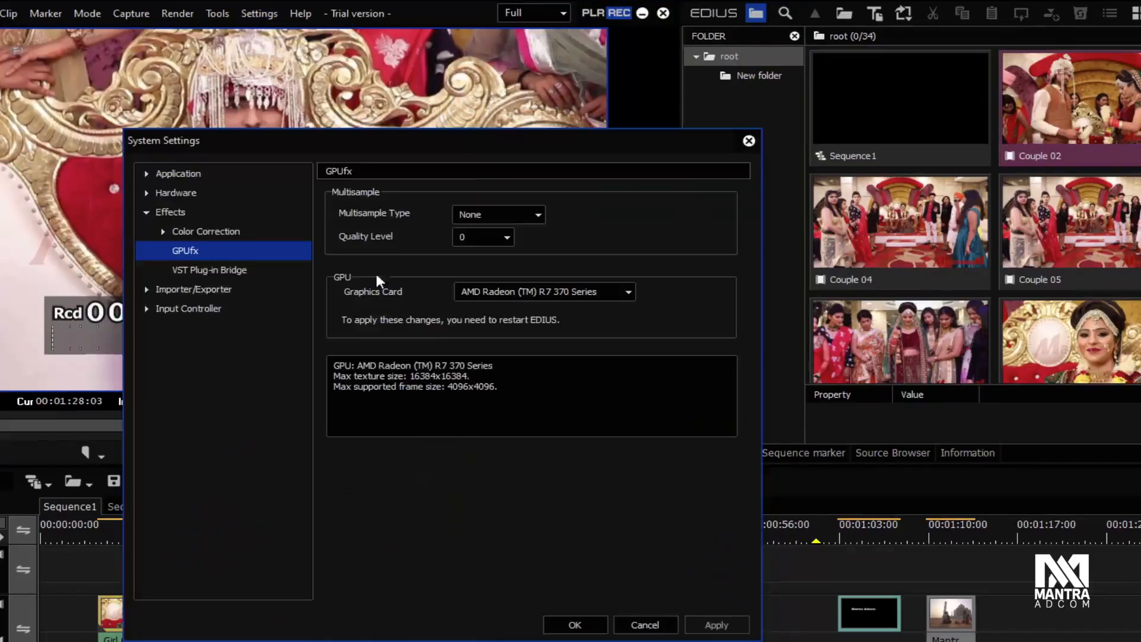
pyautogui.click(221, 272)
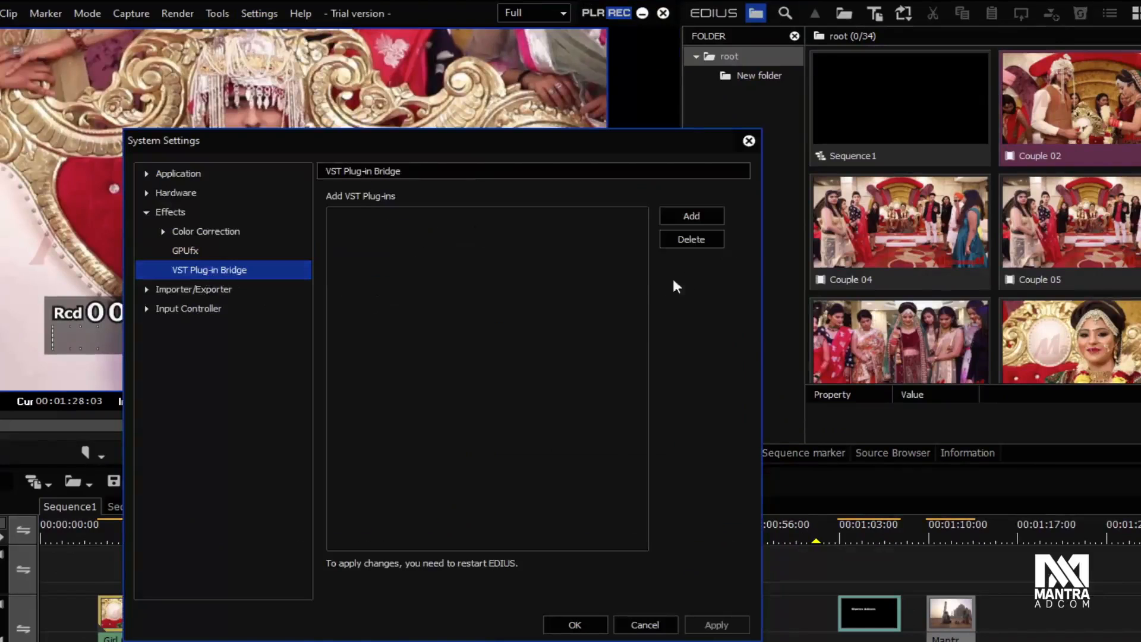
pyautogui.click(704, 219)
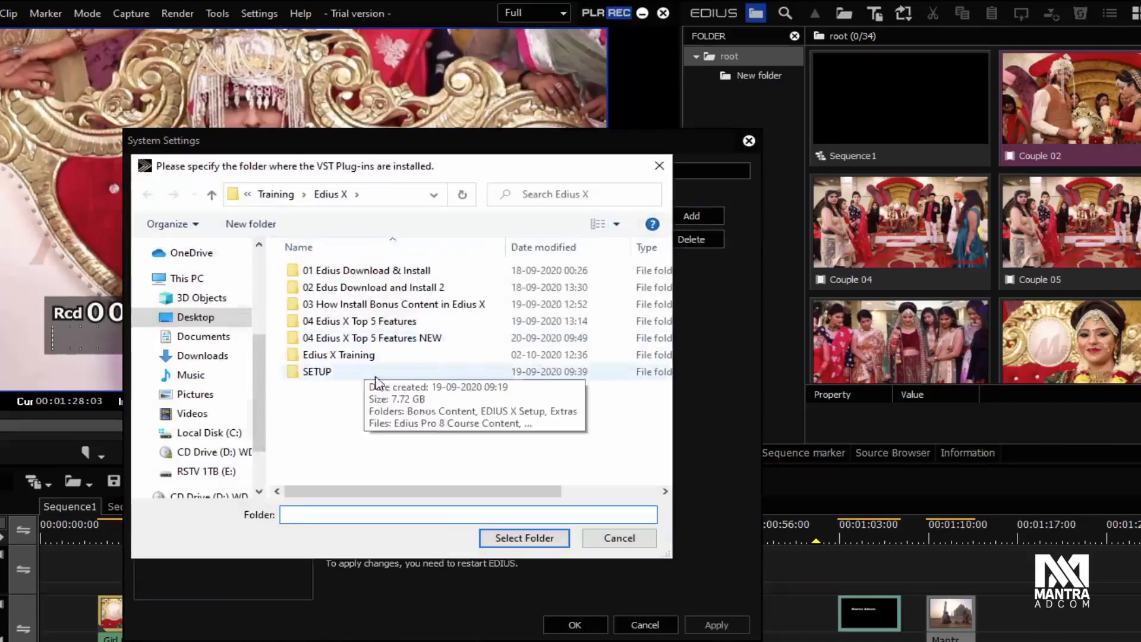
pyautogui.click(619, 537)
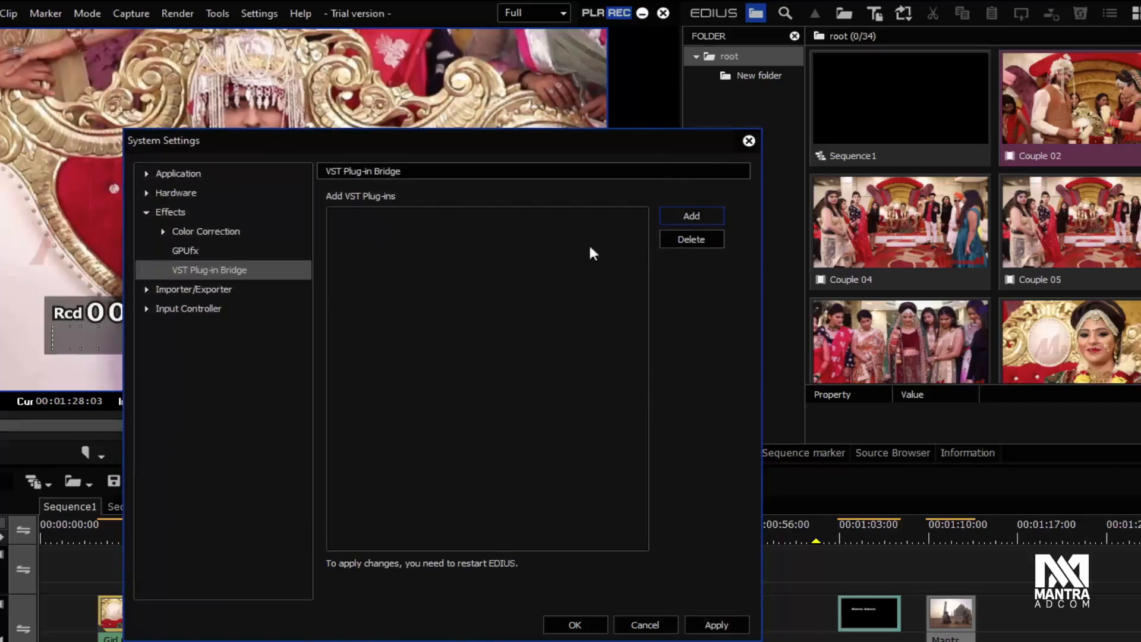
# Review the Importer/Exporter formats, including the Cinema RAW browser and GPU settings and the AVCHD options.
pyautogui.click(146, 290)
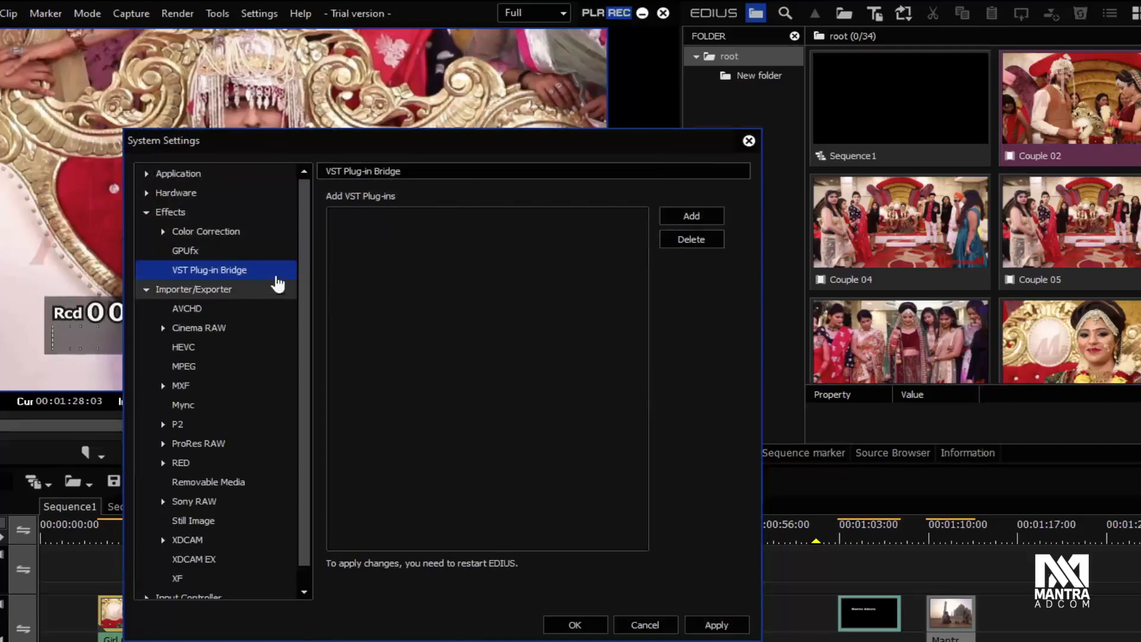
pyautogui.moveTo(302, 243); pyautogui.dragTo(303, 388)
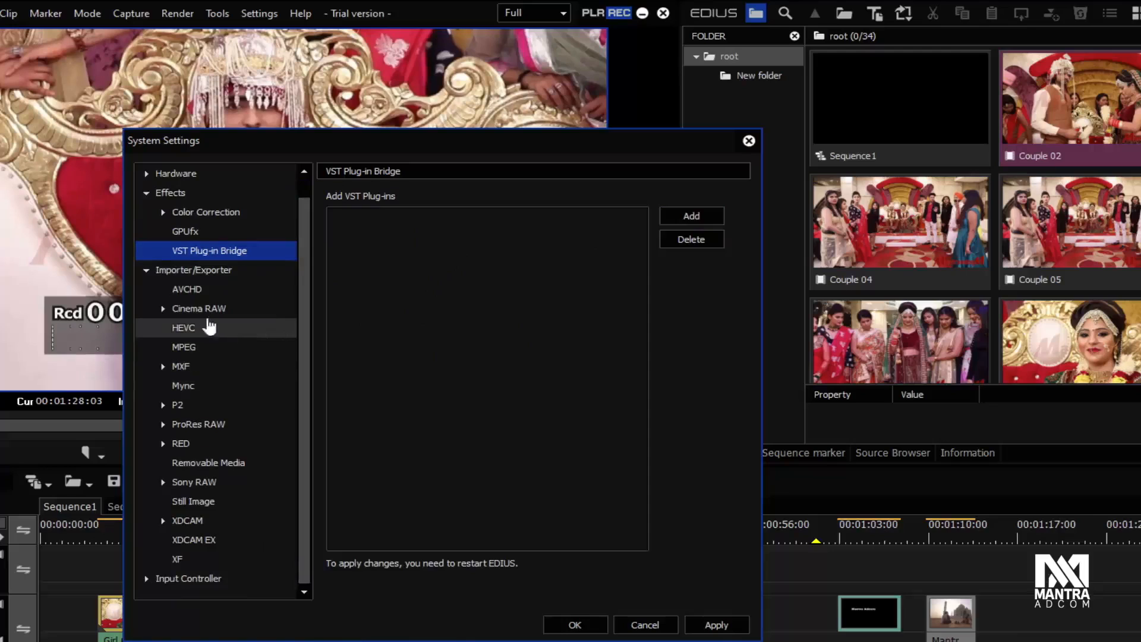
pyautogui.click(179, 312)
pyautogui.click(163, 309)
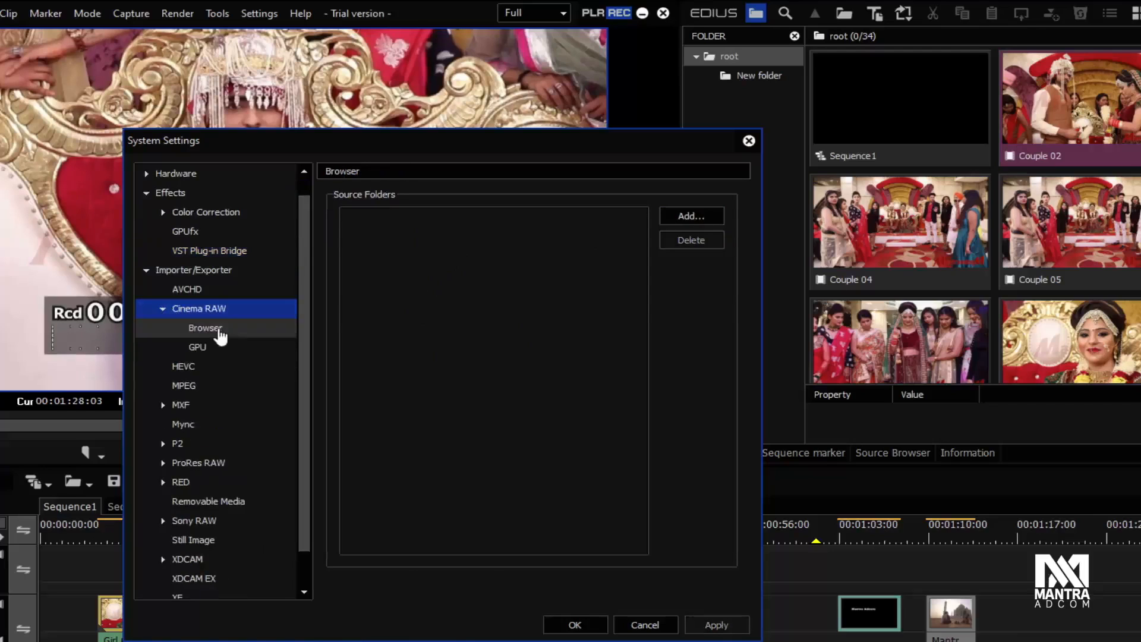
pyautogui.click(208, 328)
pyautogui.click(208, 347)
pyautogui.click(196, 290)
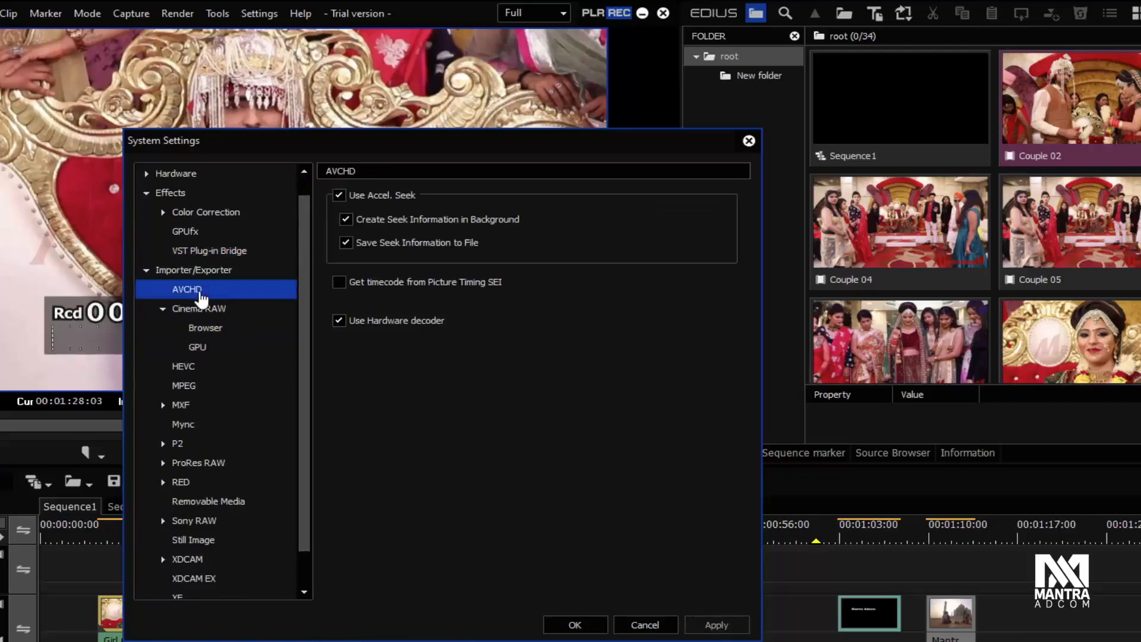
# Examine the MXF decoder, P2 browser, and RED browser and GPU settings among the import formats.
pyautogui.click(164, 405)
pyautogui.click(164, 405)
pyautogui.click(164, 405)
pyautogui.click(192, 423)
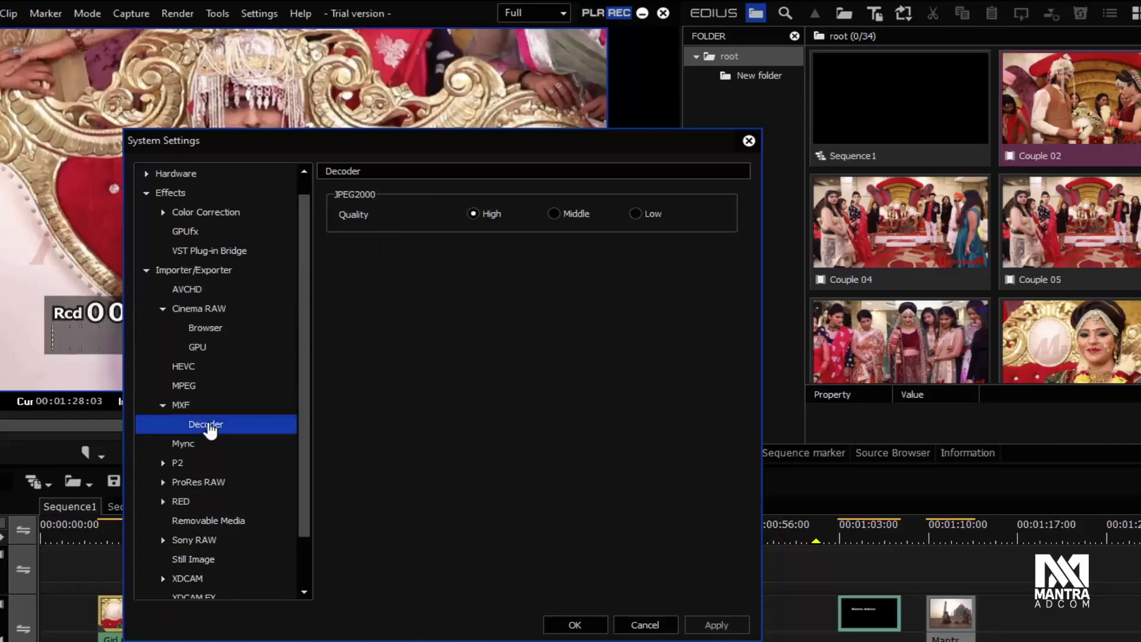
pyautogui.click(164, 463)
pyautogui.click(210, 482)
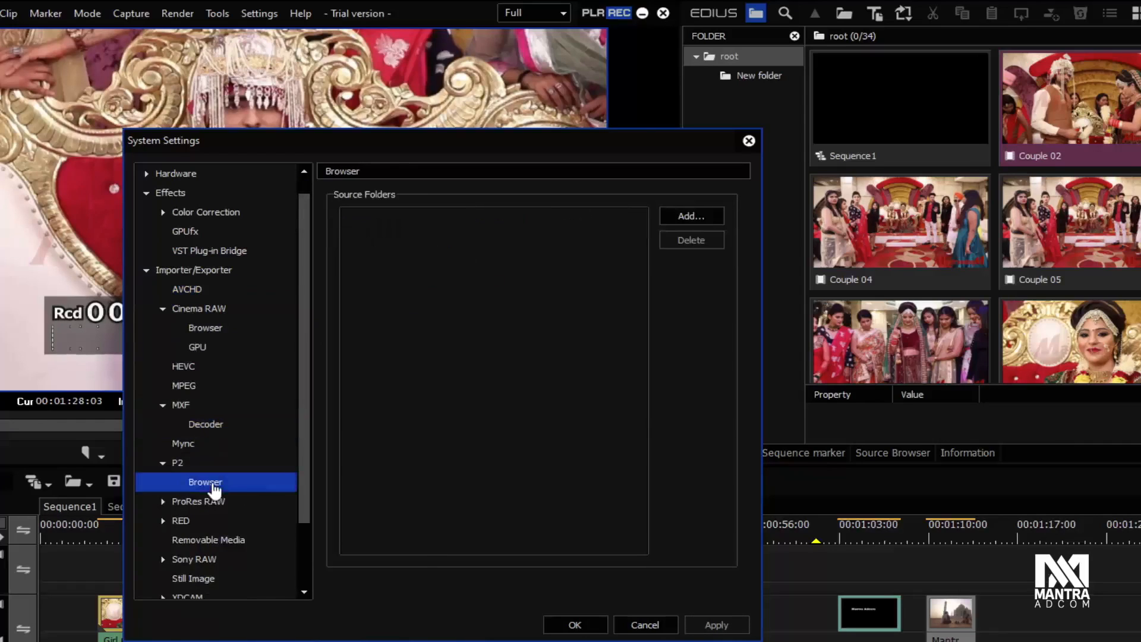
pyautogui.click(180, 521)
pyautogui.click(163, 521)
pyautogui.click(223, 540)
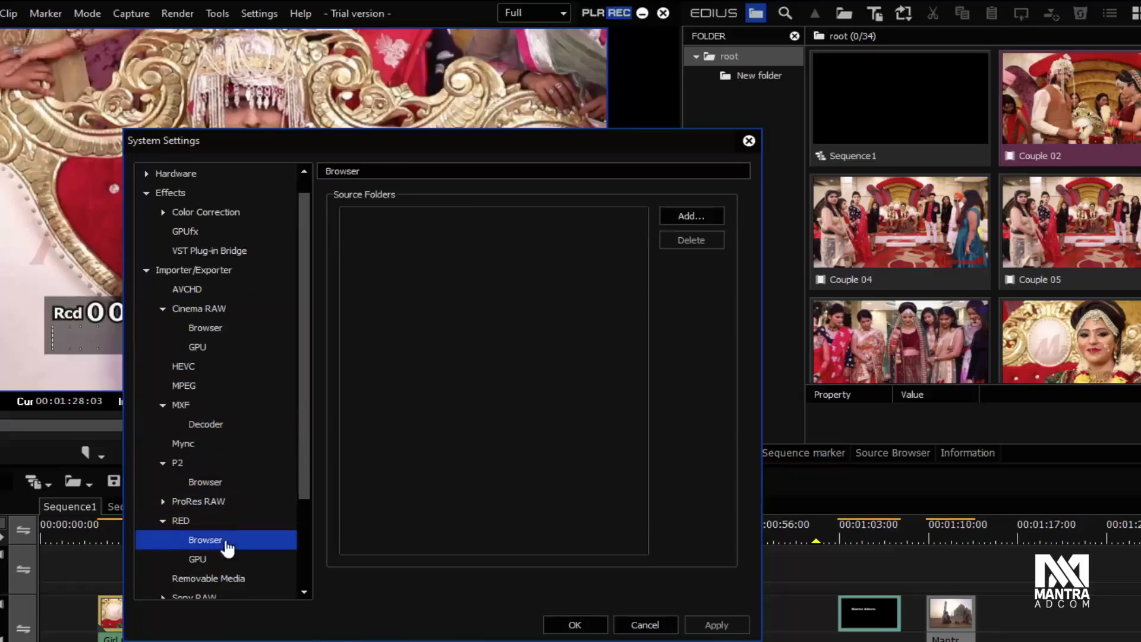
pyautogui.click(214, 559)
# Review the Fader and Jog Device settings of the Input Controller section.
pyautogui.click(145, 270)
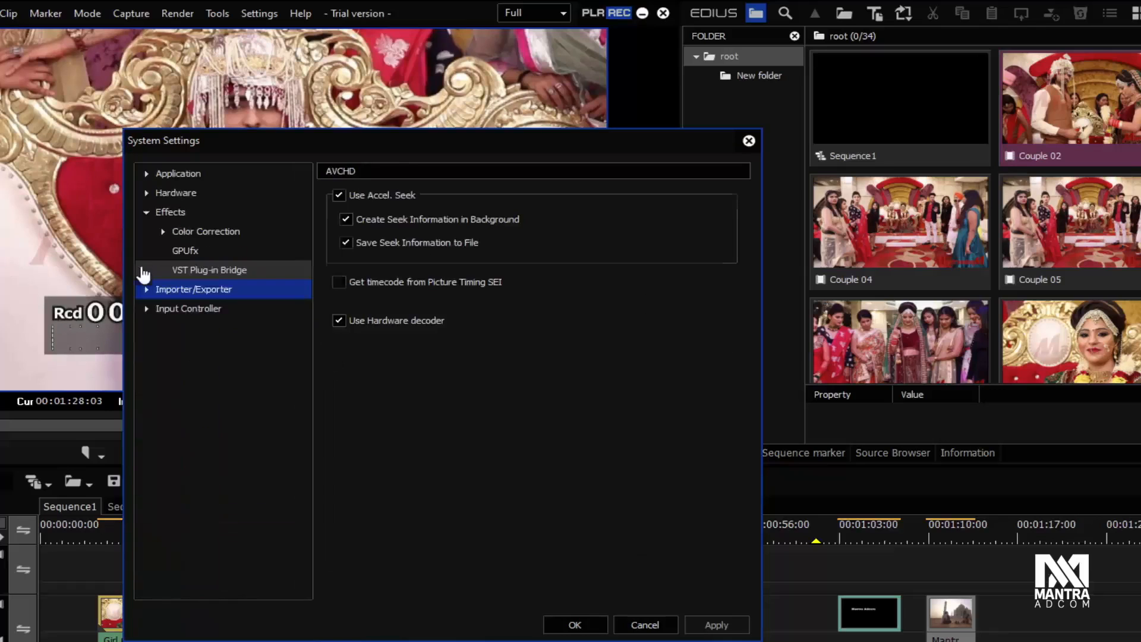
pyautogui.click(147, 309)
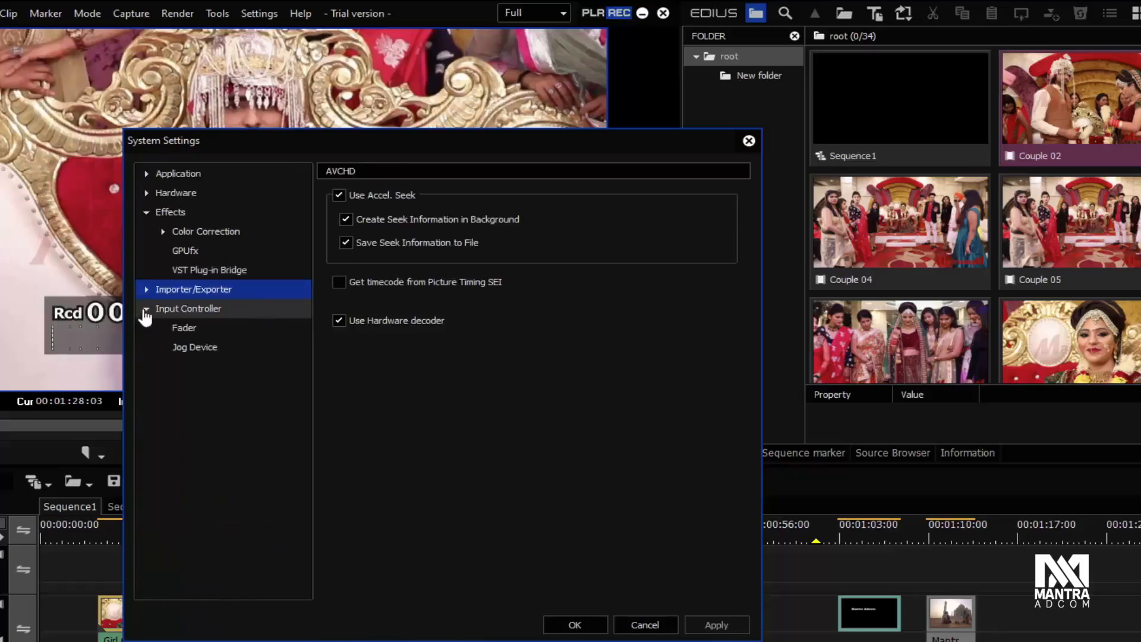
pyautogui.click(202, 329)
pyautogui.click(210, 356)
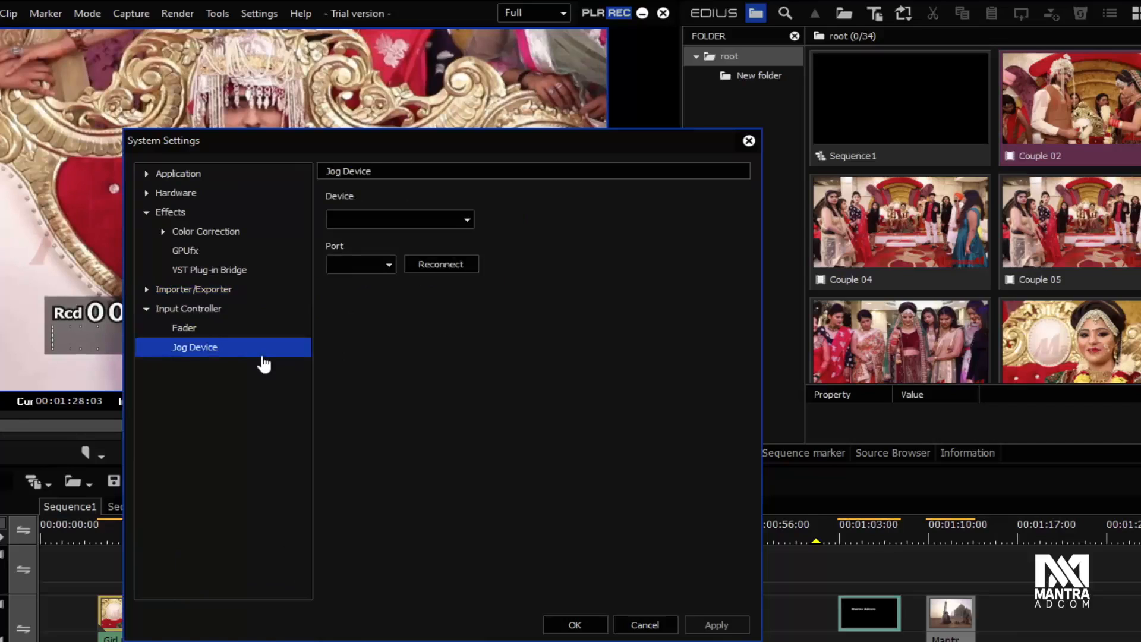
# Close System Settings without saving and open User Settings with its Application and Preview sections expanded.
pyautogui.doubleClick(156, 312)
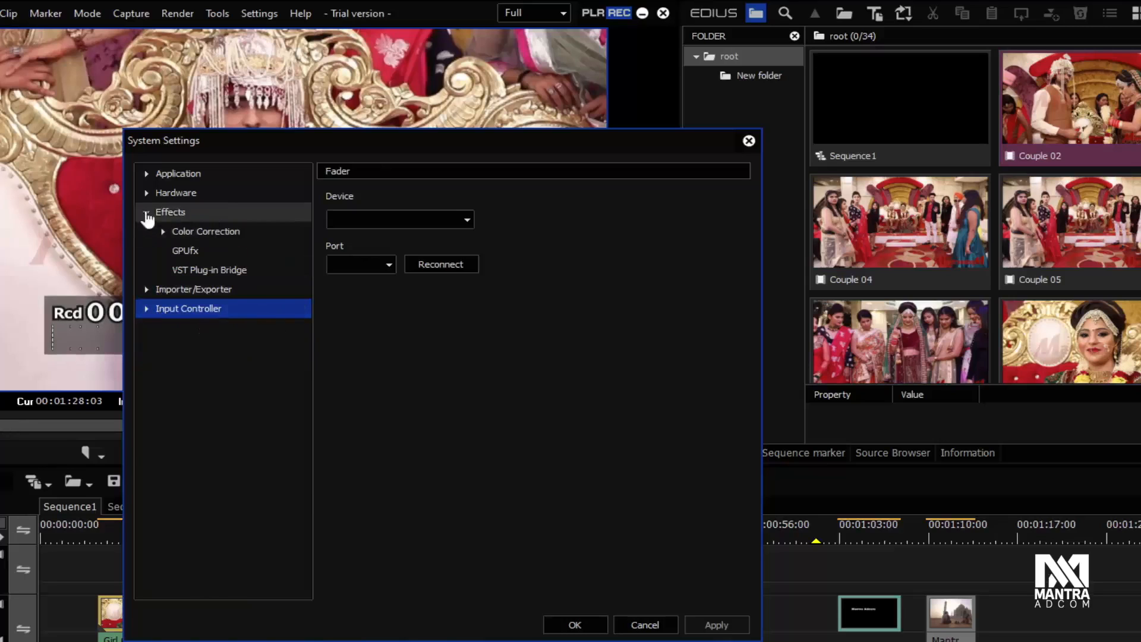
pyautogui.press('Escape')
pyautogui.click(261, 13)
pyautogui.click(275, 52)
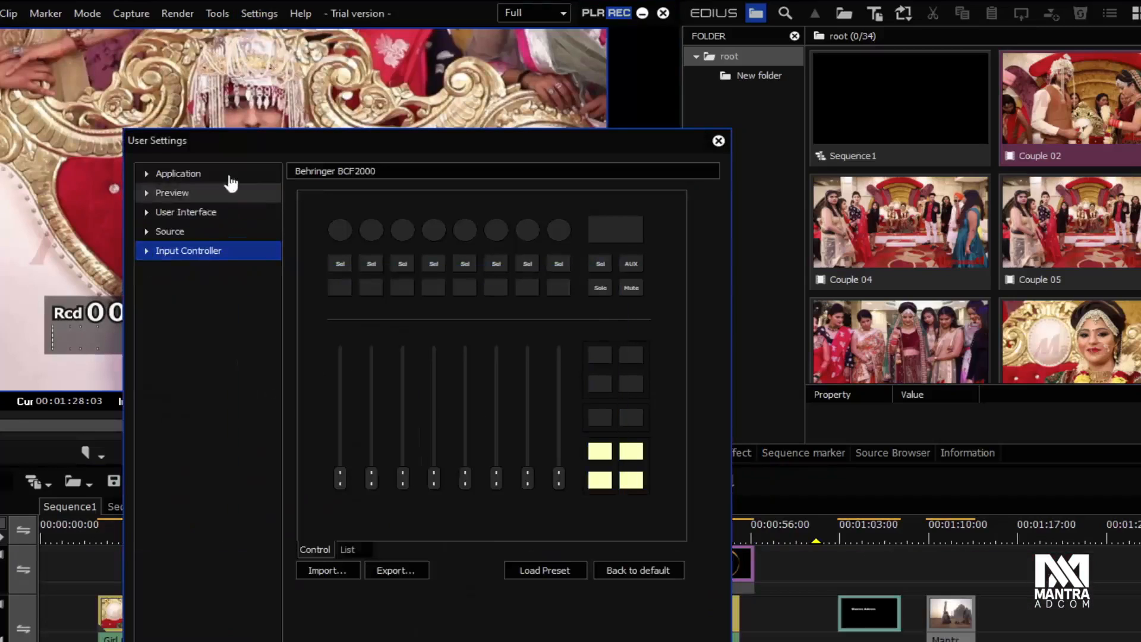
pyautogui.click(160, 175)
pyautogui.click(147, 192)
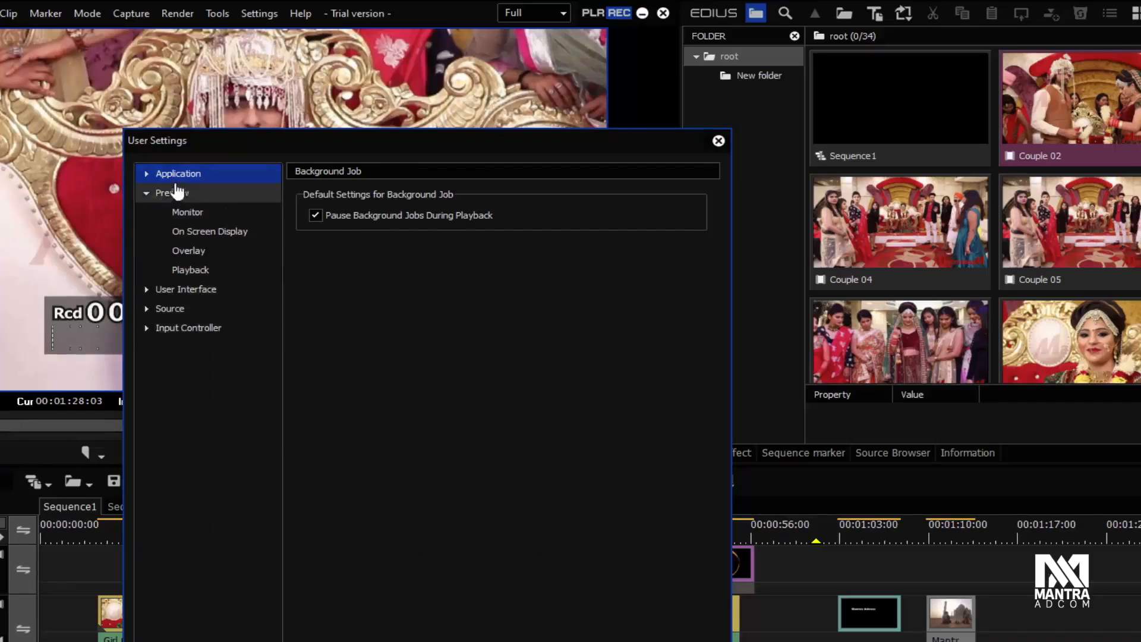
pyautogui.click(147, 173)
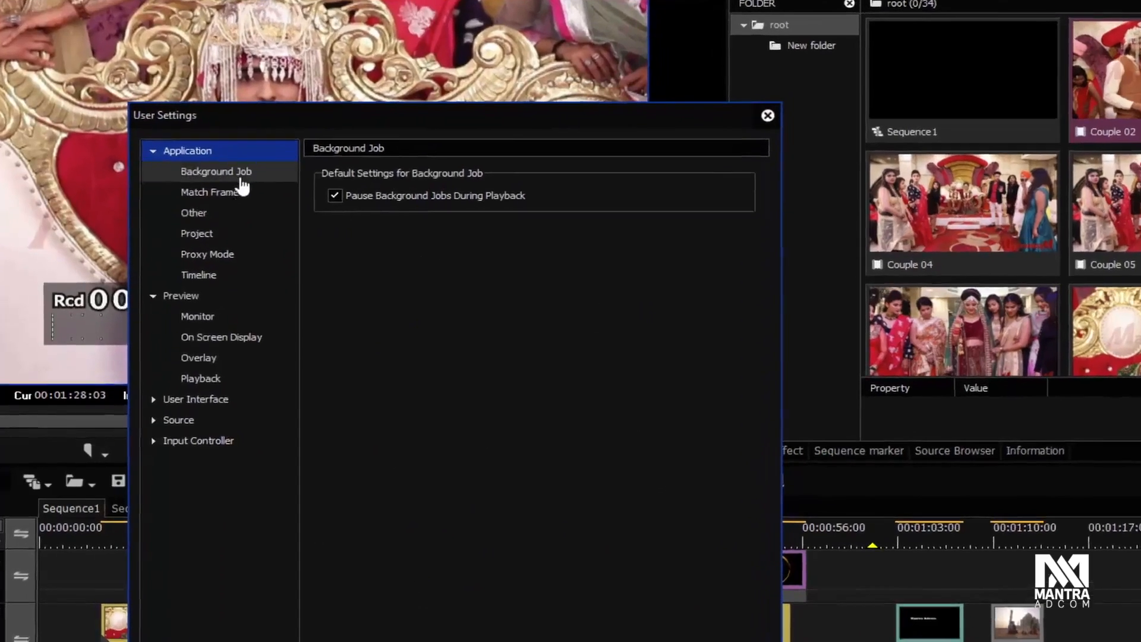
# Check the Background Job options and set the Match Frame target tracks to Selected Tracks.
pyautogui.click(237, 186)
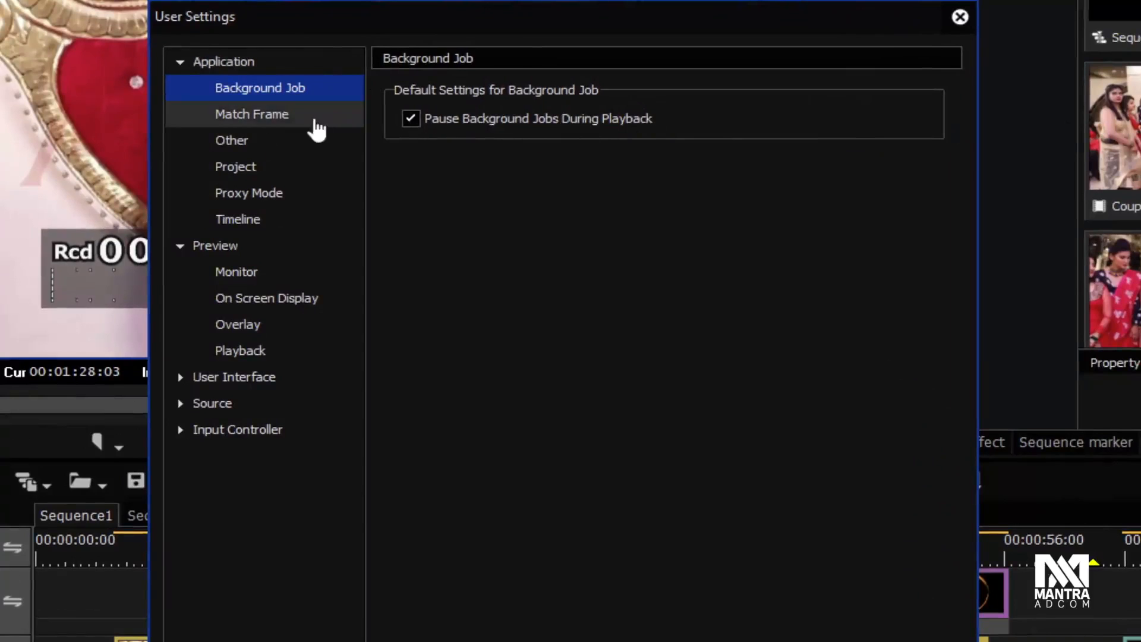
pyautogui.click(297, 127)
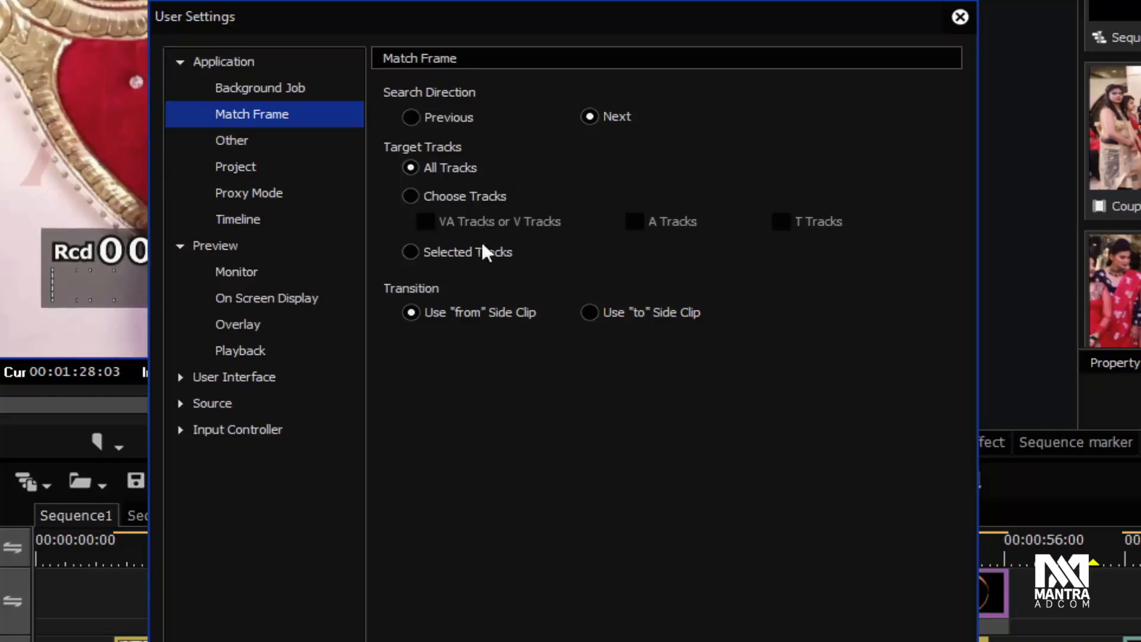
pyautogui.click(469, 254)
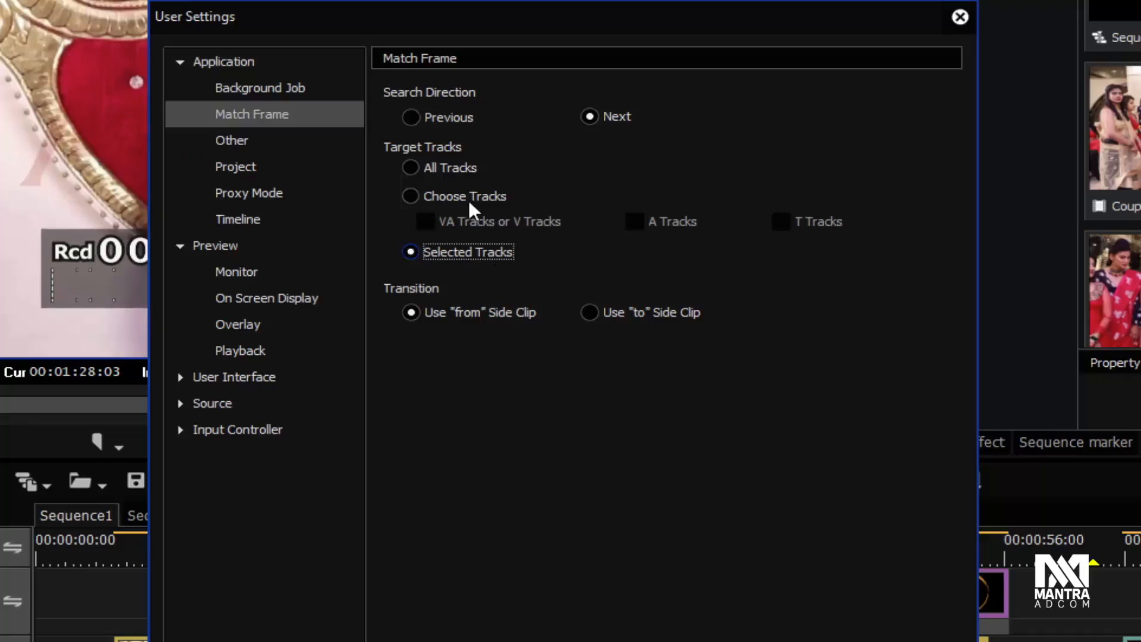
# Review the Other application settings, including the recent clip file count and the Default Titler choices, keeping QuickTitler.
pyautogui.click(236, 143)
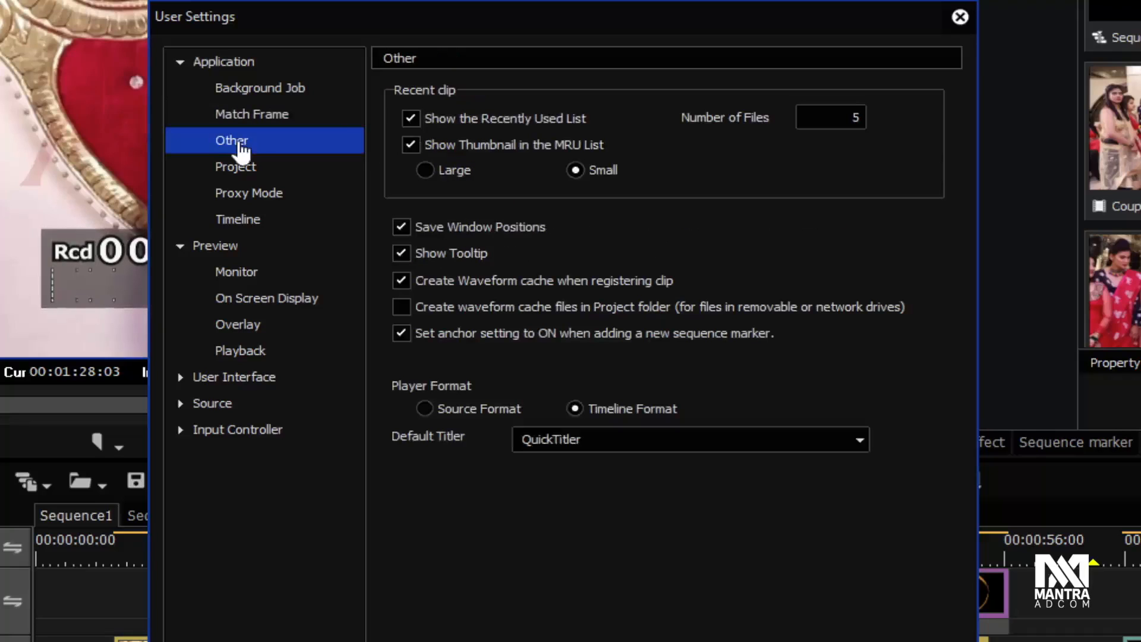
pyautogui.click(840, 125)
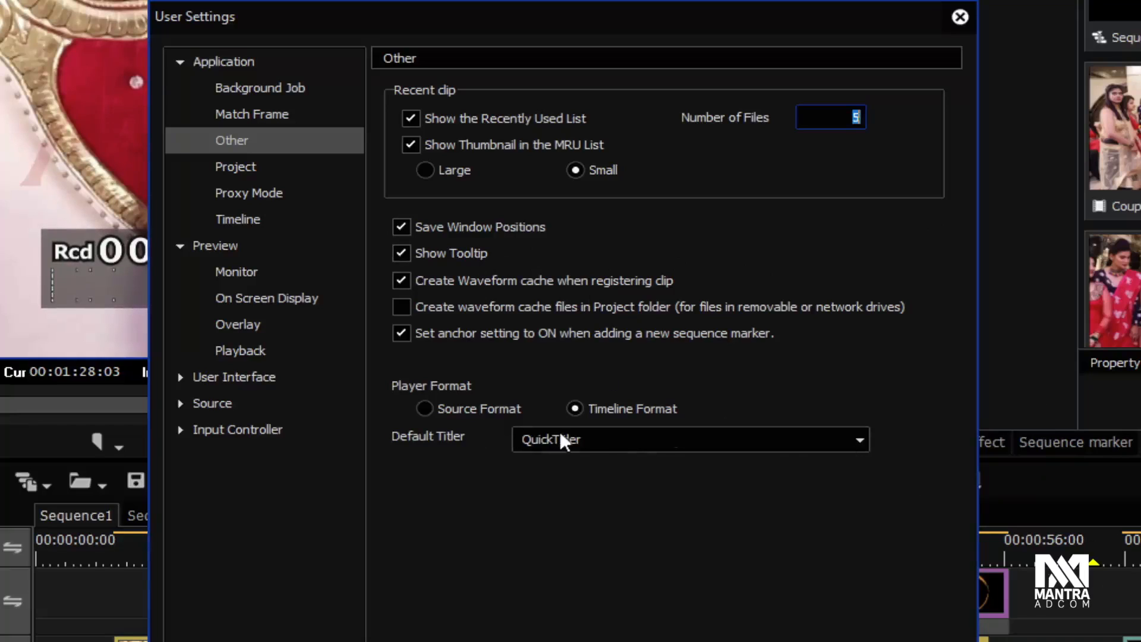
pyautogui.click(611, 443)
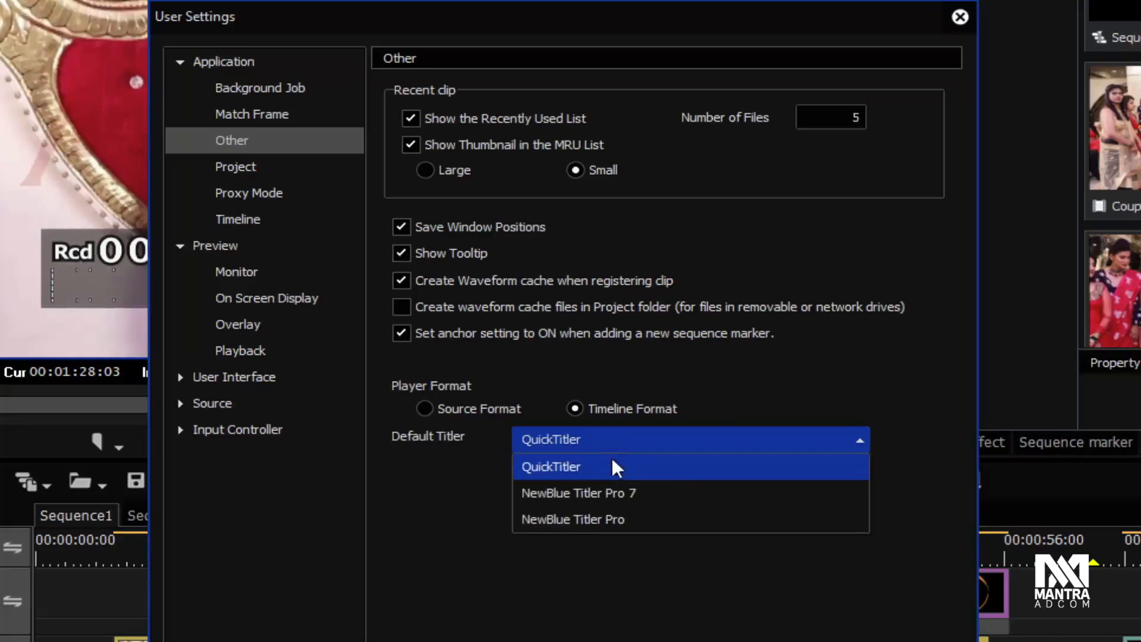
pyautogui.click(497, 609)
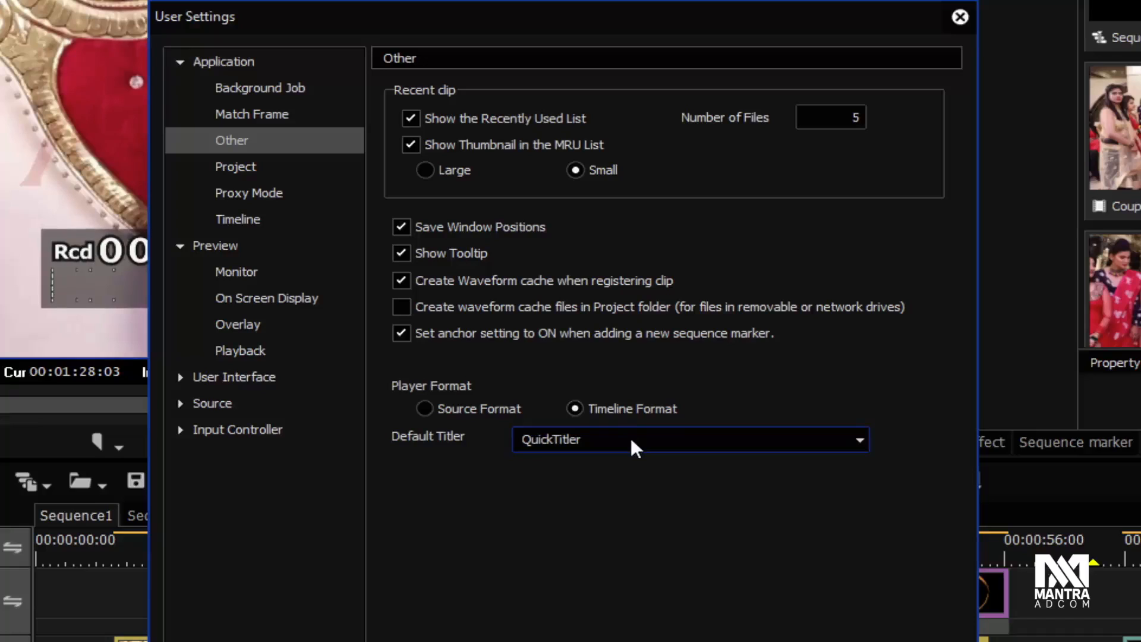
# Set the Auto Save number of files to 20 in the Project settings and keep Project Folder as the Rendered File destination.
pyautogui.click(237, 173)
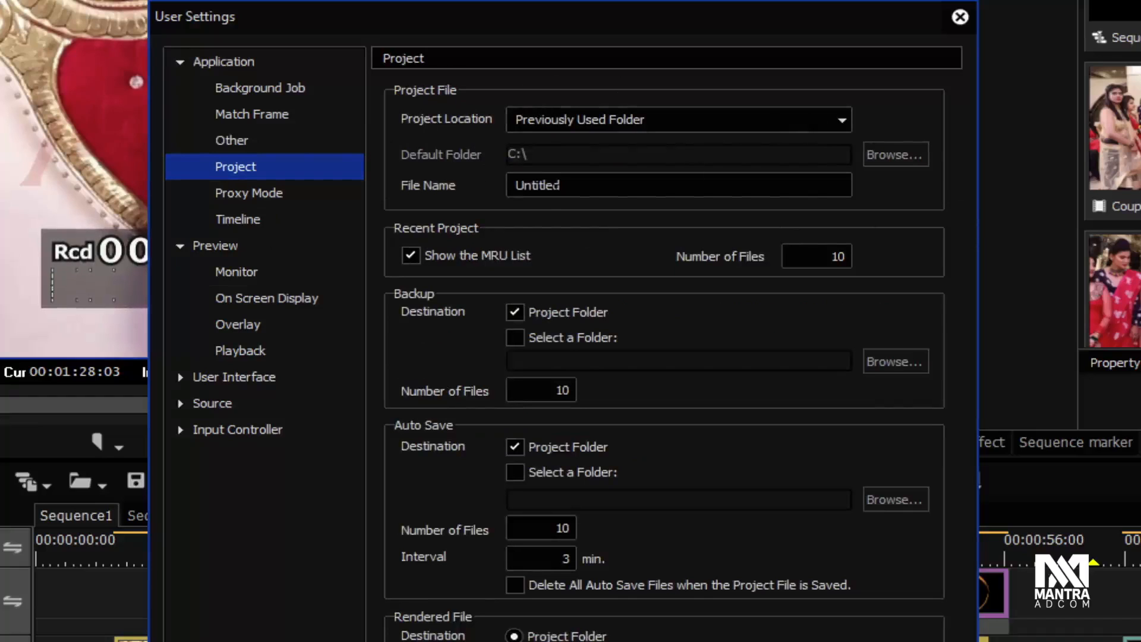
pyautogui.click(835, 254)
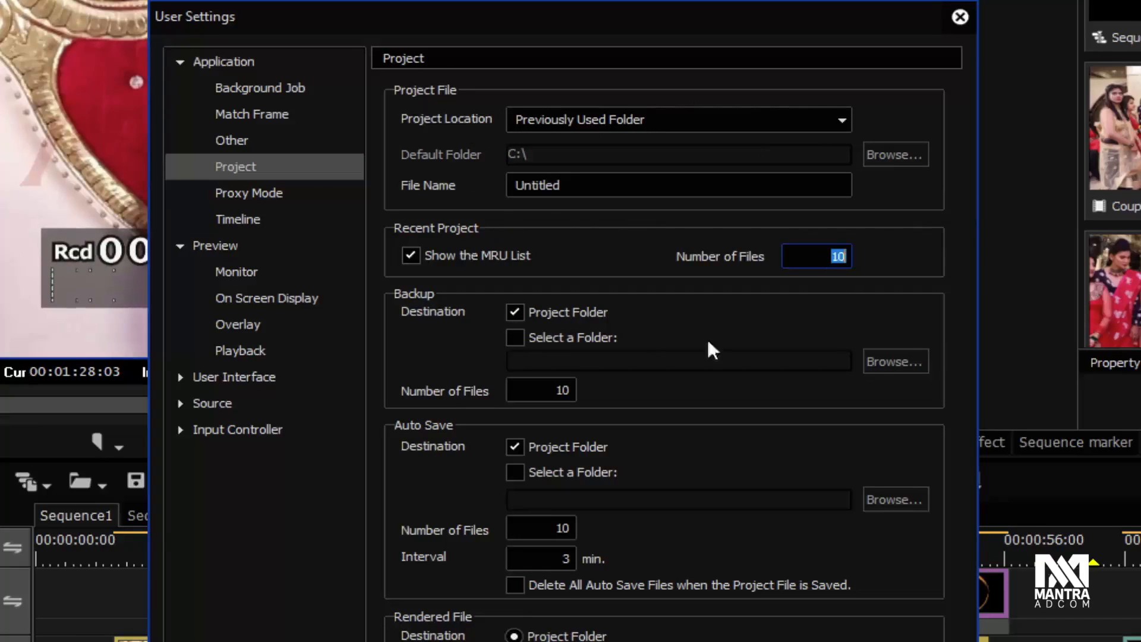
pyautogui.click(543, 391)
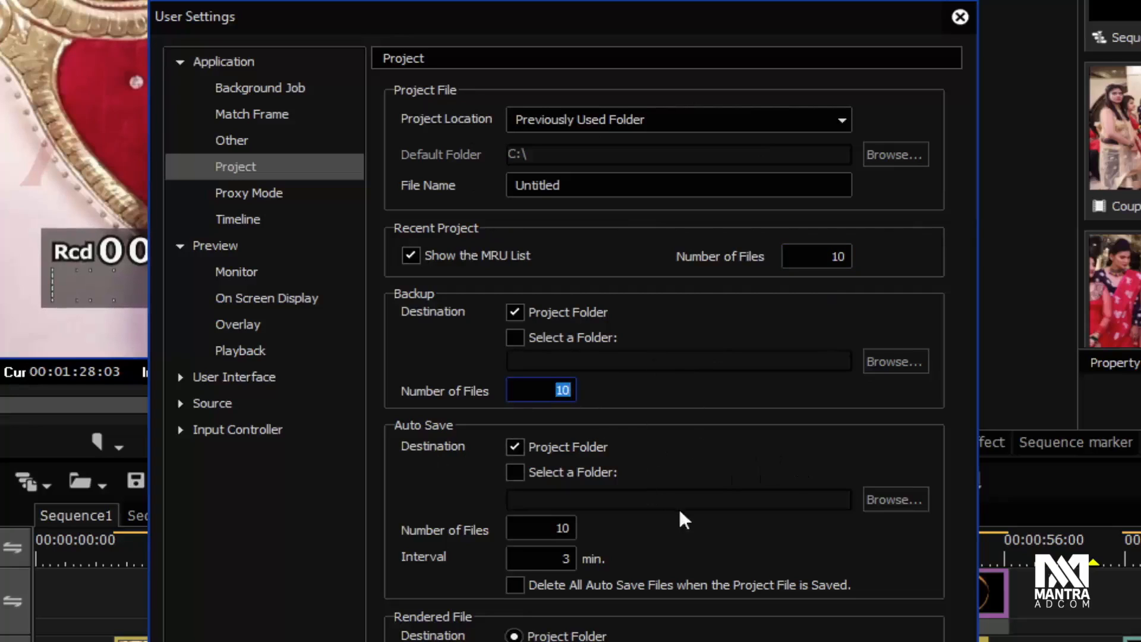
pyautogui.moveTo(548, 526); pyautogui.dragTo(605, 537)
pyautogui.moveTo(545, 561); pyautogui.dragTo(665, 572)
pyautogui.moveTo(519, 529); pyautogui.dragTo(596, 526)
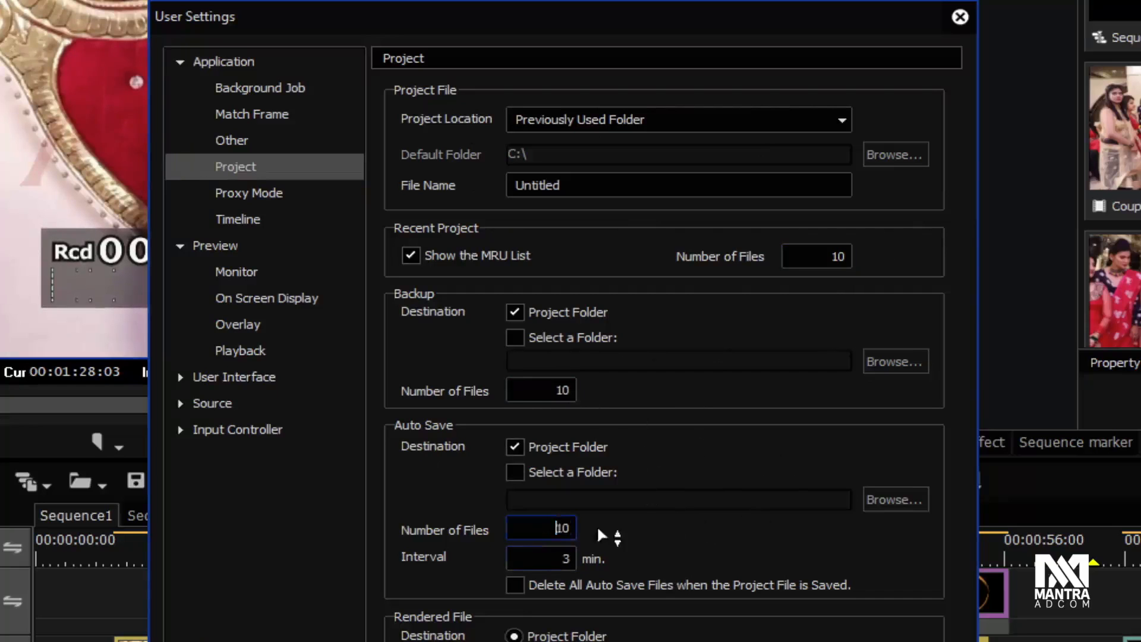
pyautogui.write('20')
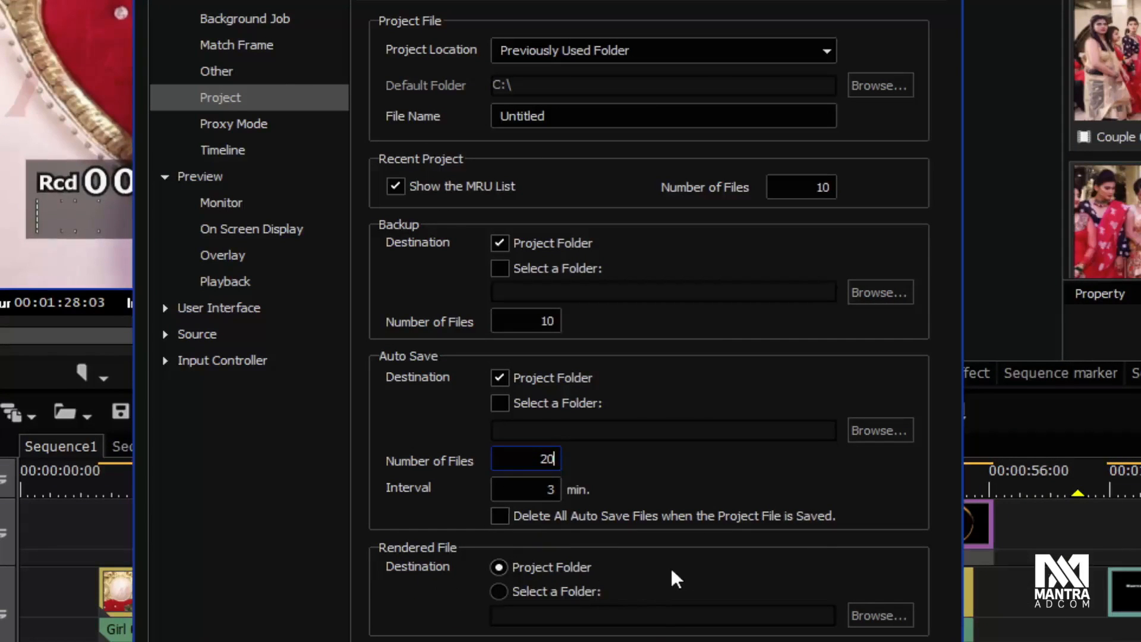
pyautogui.click(561, 592)
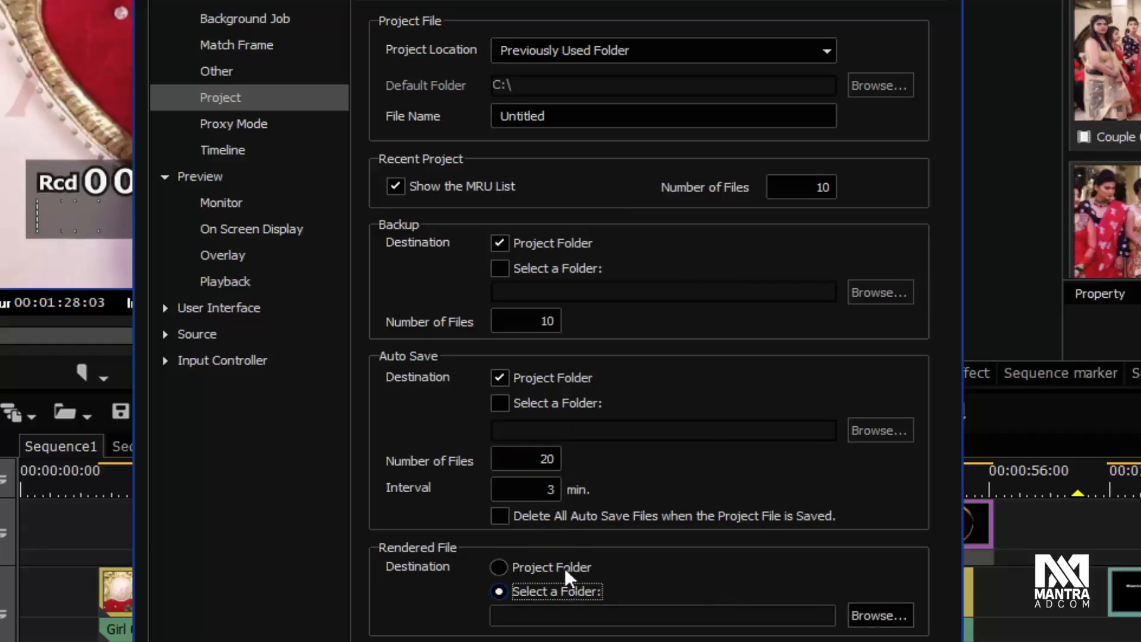
pyautogui.click(511, 566)
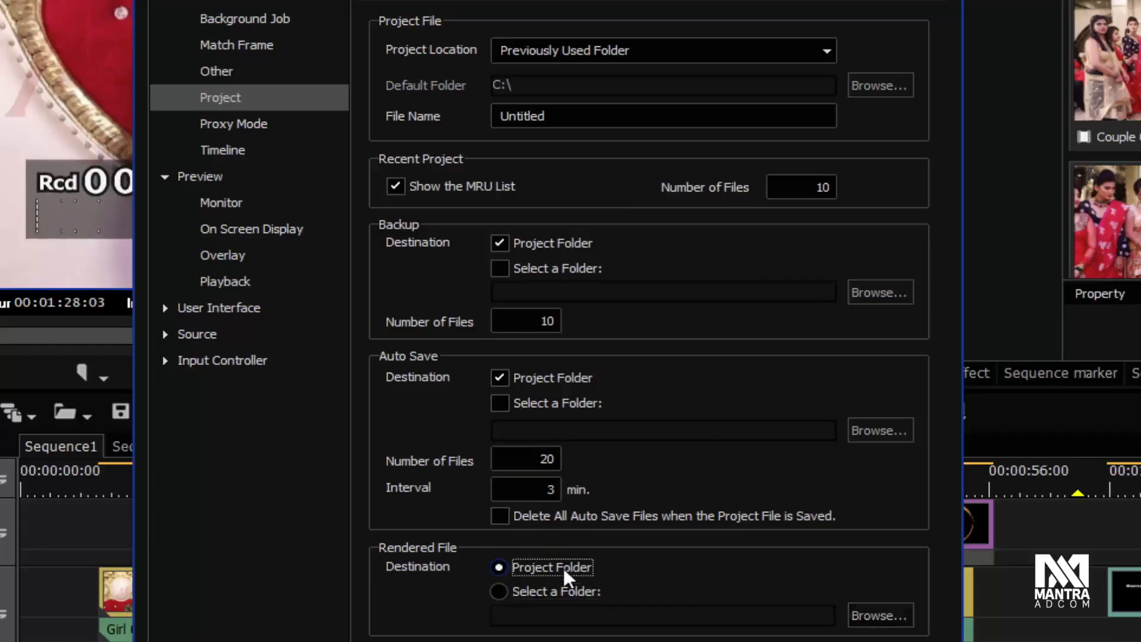
# Review the Proxy Mode and Timeline settings, switching Insert Default Transition in Crossfade on and back off.
pyautogui.click(233, 123)
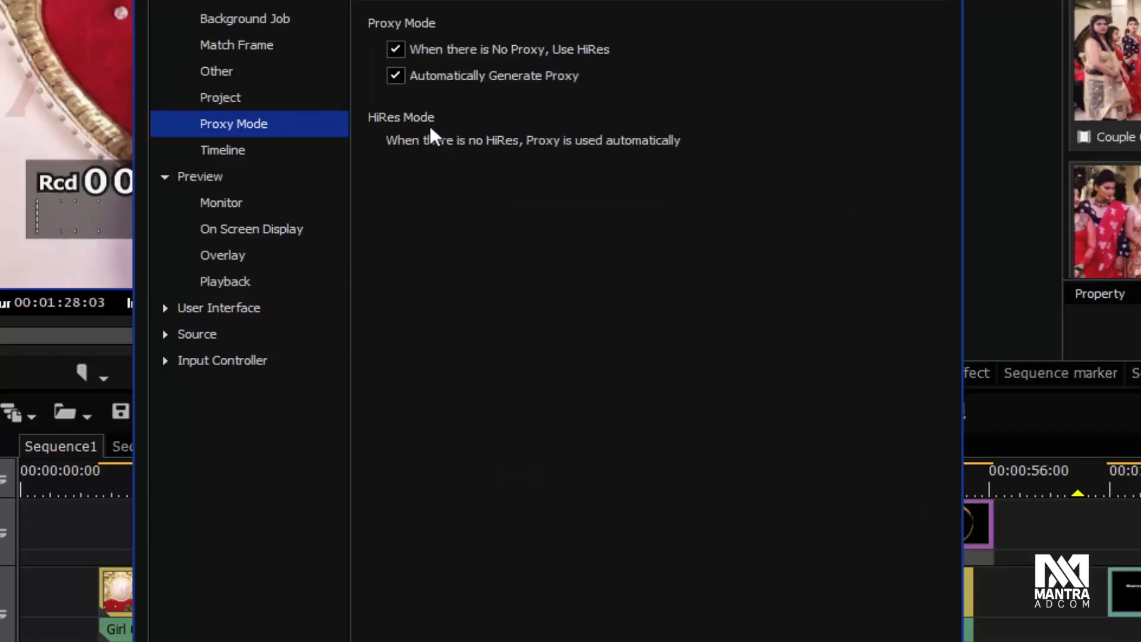
pyautogui.click(261, 148)
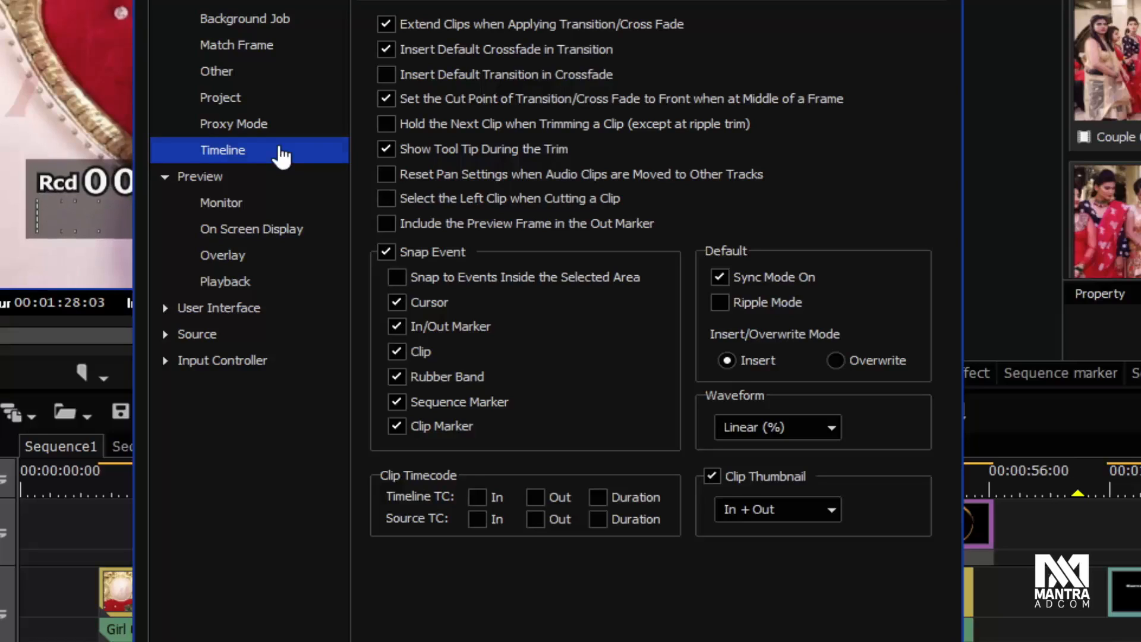
pyautogui.click(389, 73)
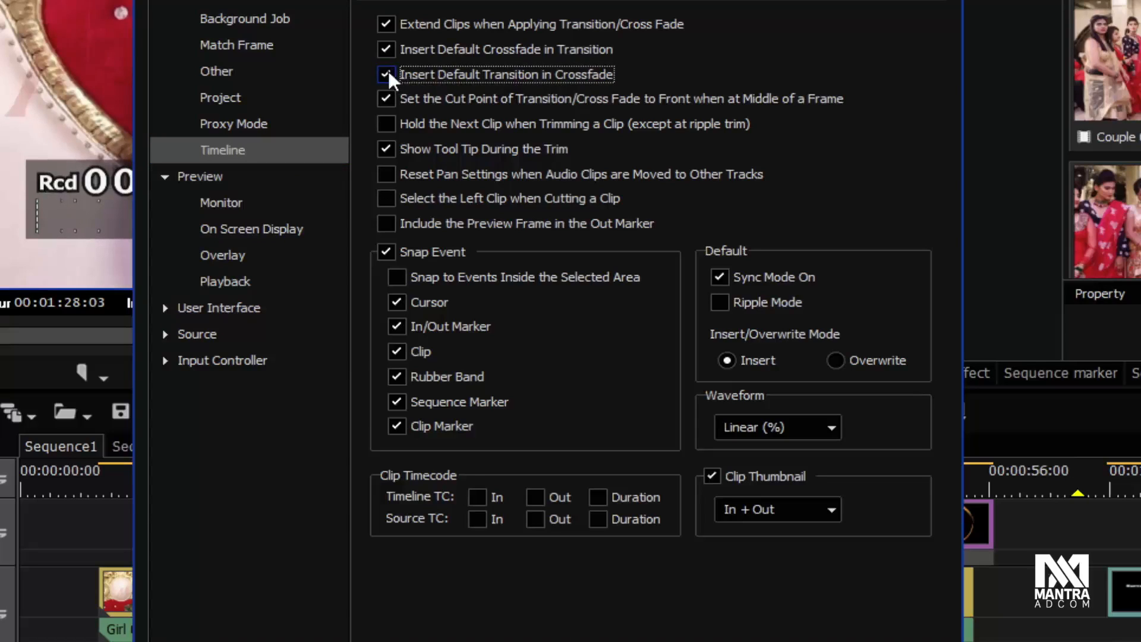
pyautogui.click(387, 72)
# Review the Monitor and On Screen Display settings of the Preview section.
pyautogui.click(209, 181)
pyautogui.click(242, 203)
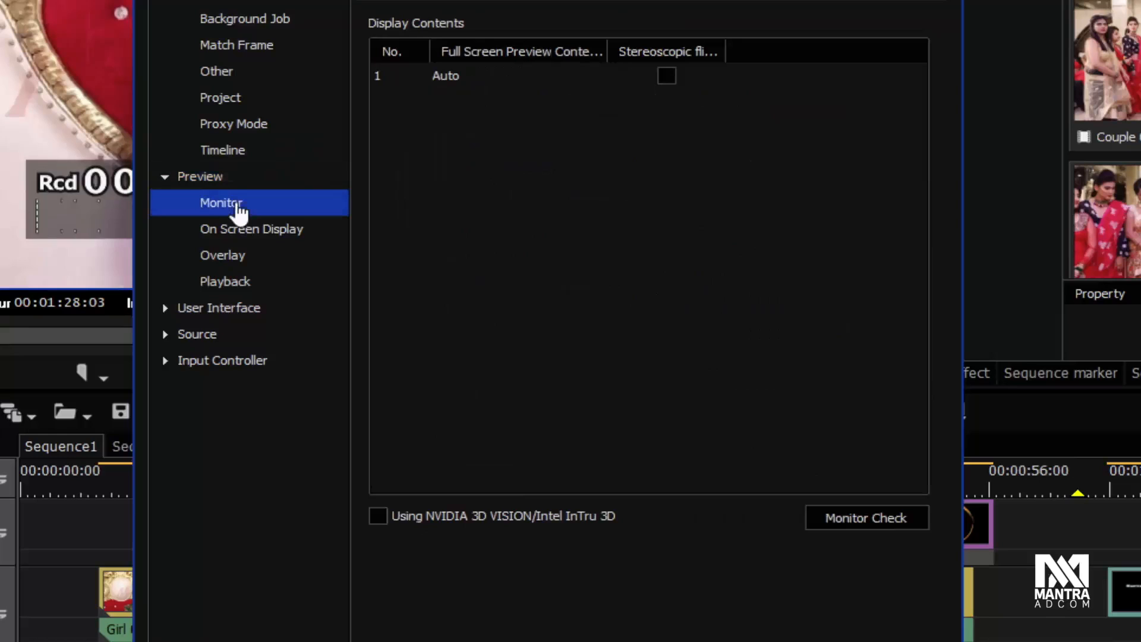
pyautogui.click(279, 232)
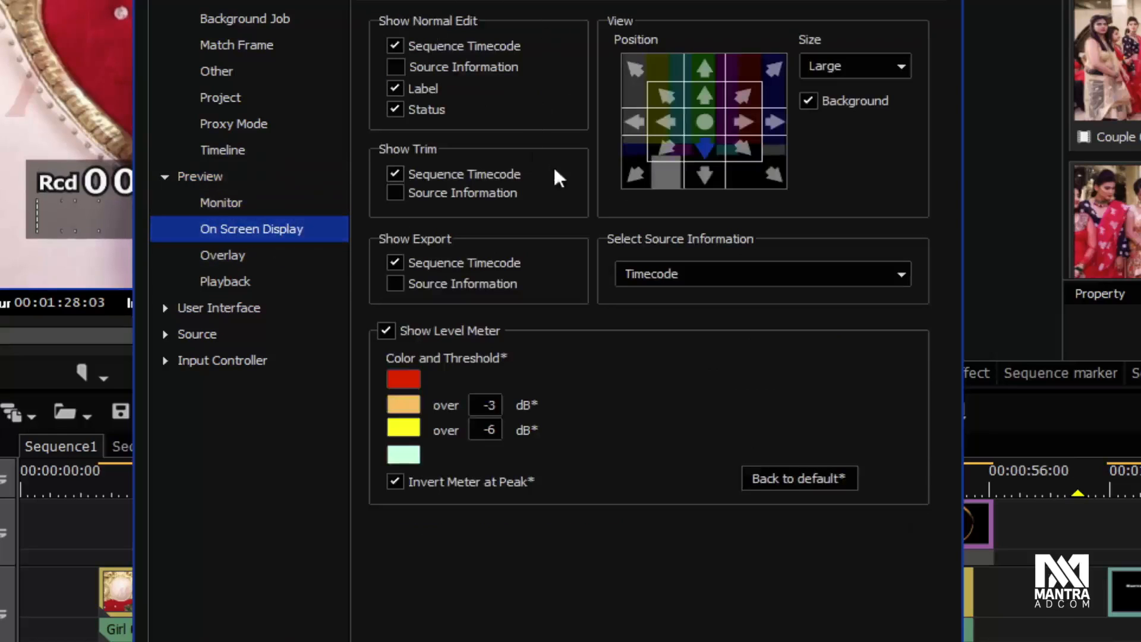
# Try the Show Safe Area option on and off in the Overlay preview settings.
pyautogui.click(246, 256)
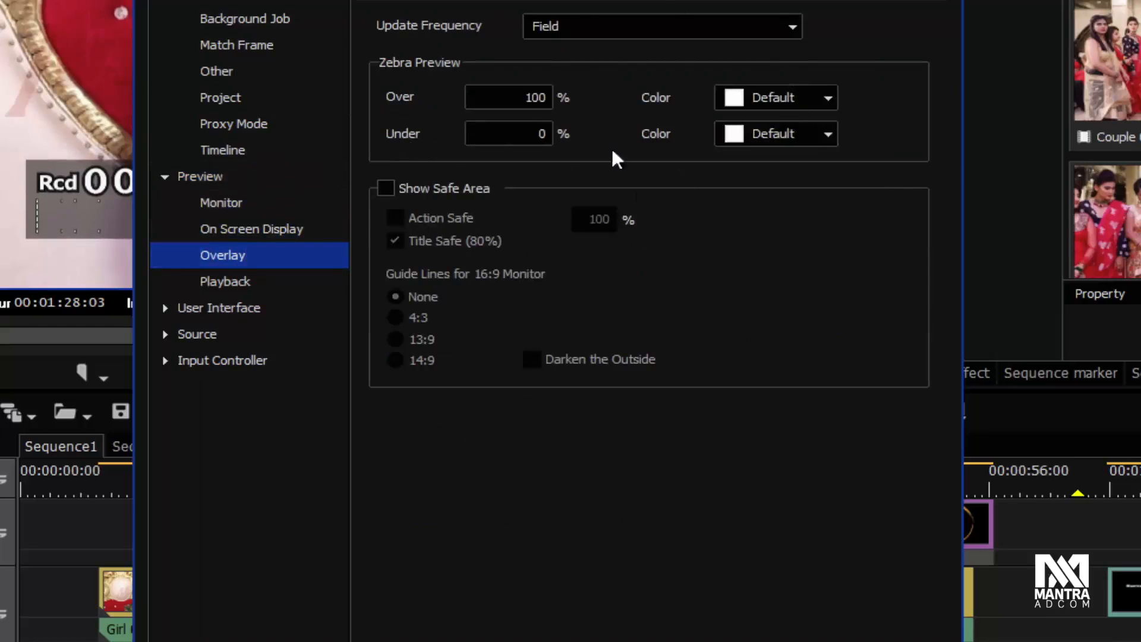
pyautogui.click(392, 195)
pyautogui.click(392, 195)
pyautogui.click(392, 195)
pyautogui.click(392, 195)
pyautogui.click(393, 195)
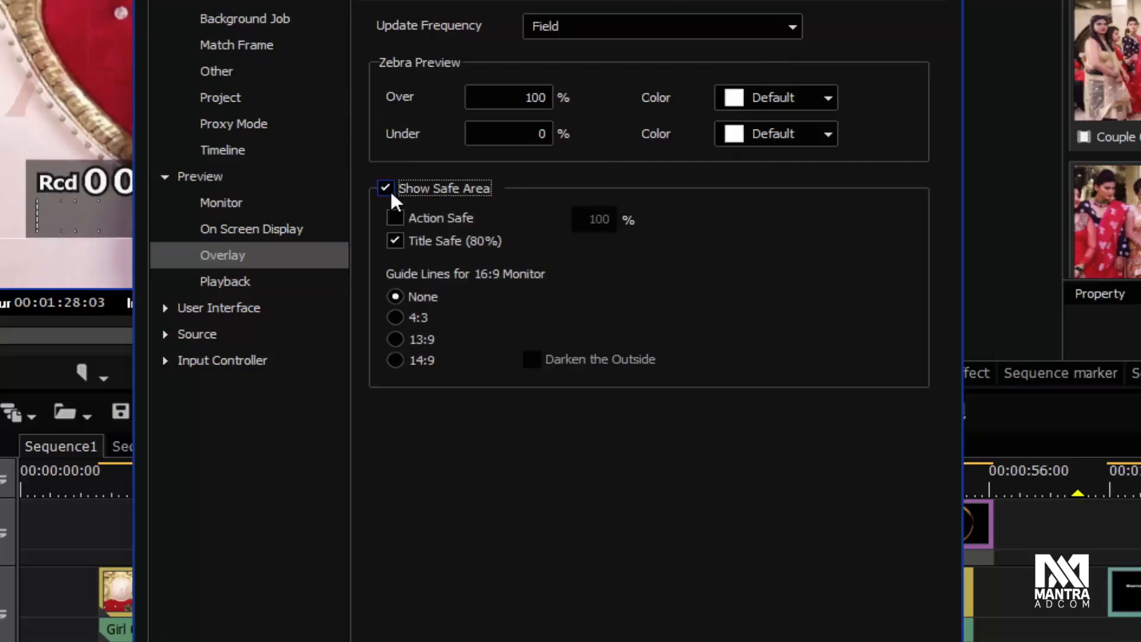
pyautogui.click(392, 195)
# Enable Show Correct Frame when Scrubbing in the Playback preview settings.
pyautogui.click(279, 284)
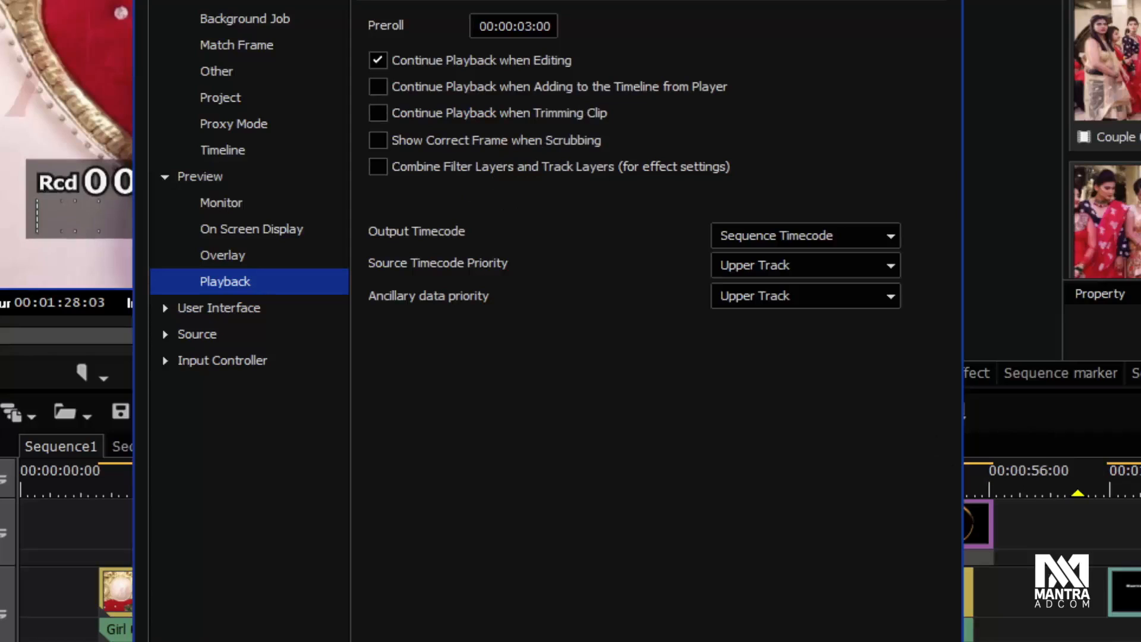
pyautogui.click(378, 141)
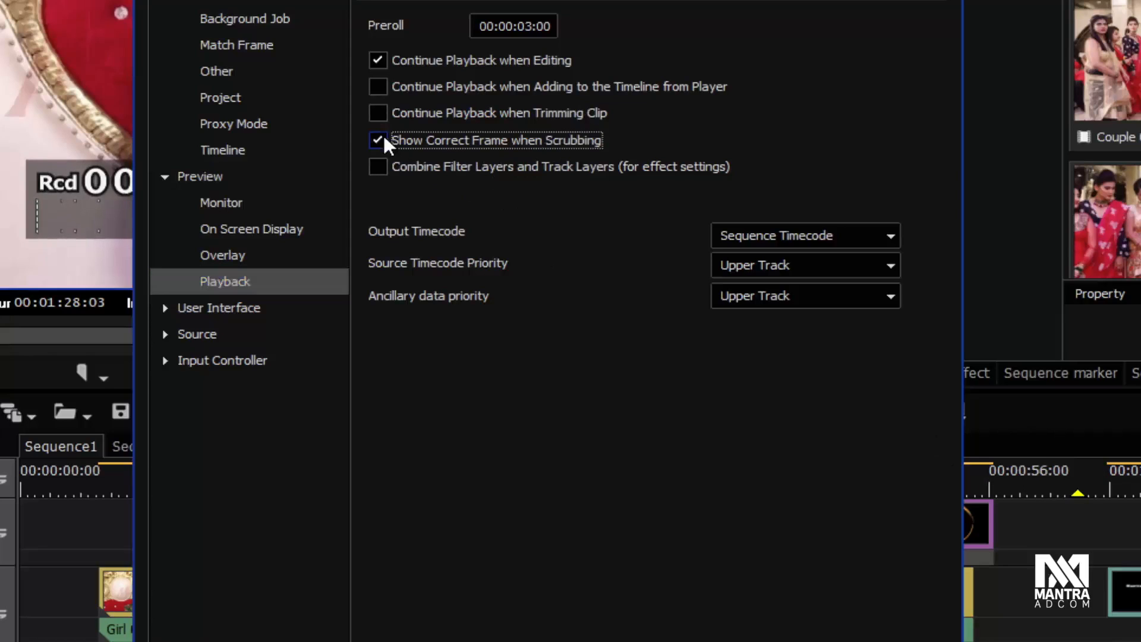
# Expand the User Interface section and review the Bin view, folder type and column settings.
pyautogui.click(227, 315)
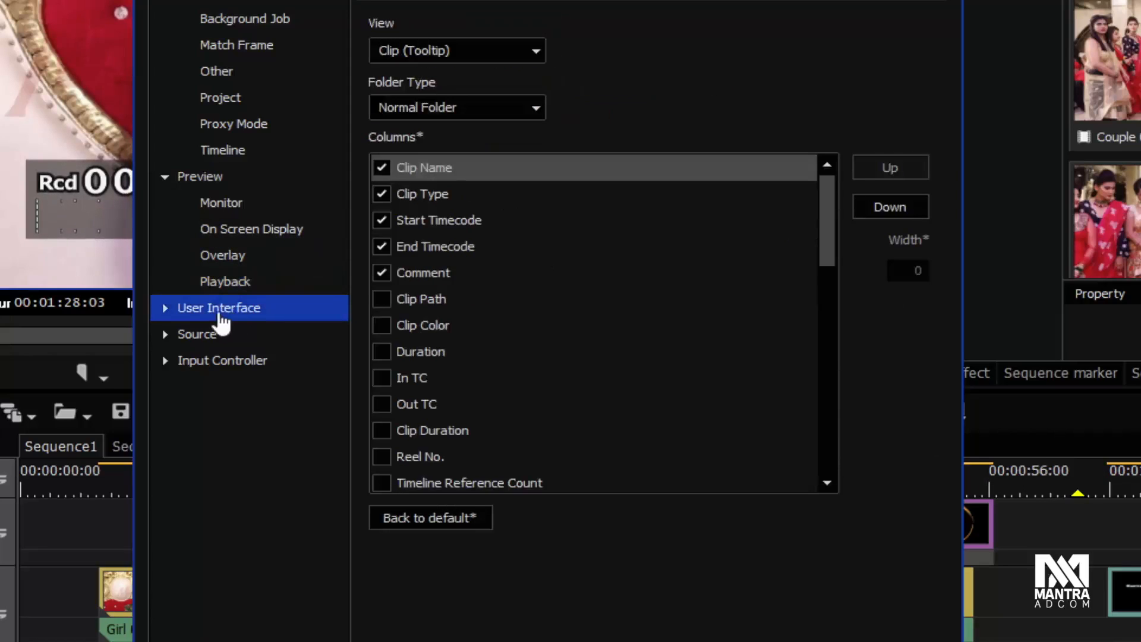
pyautogui.click(164, 308)
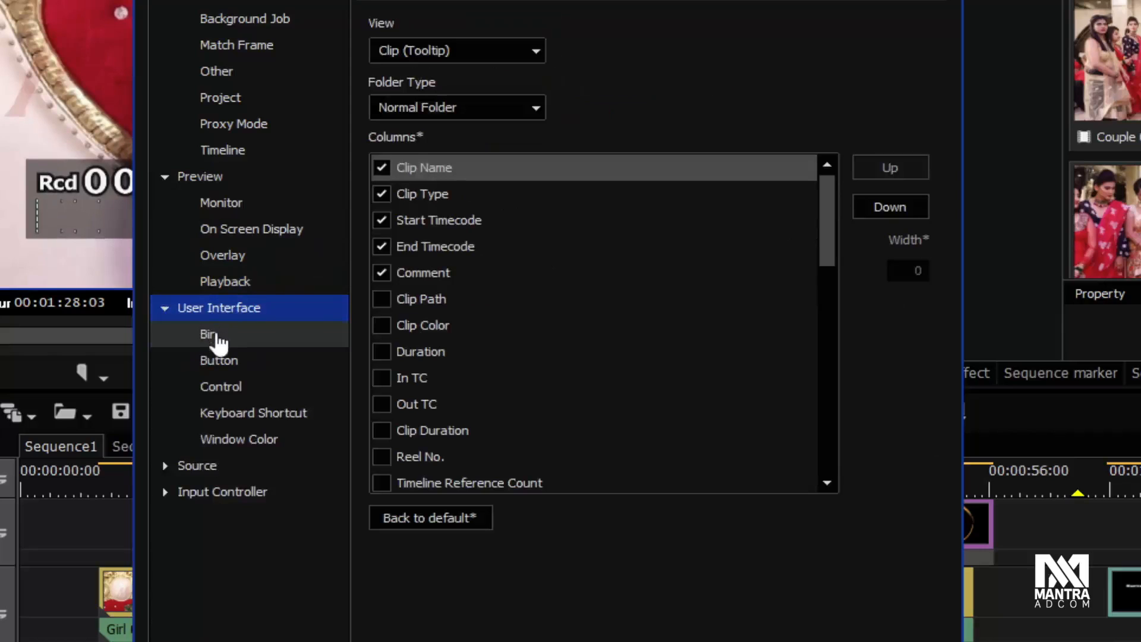
pyautogui.click(229, 333)
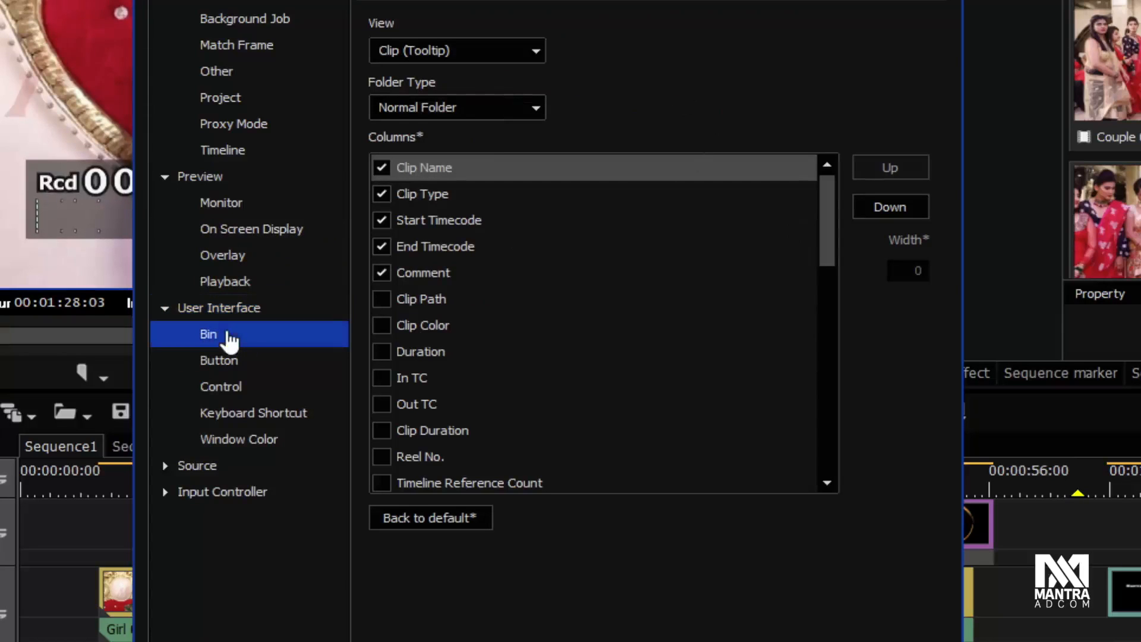
# Examine the Button settings for the Player - Deck (Center - Right) and Timeline button sets.
pyautogui.click(234, 360)
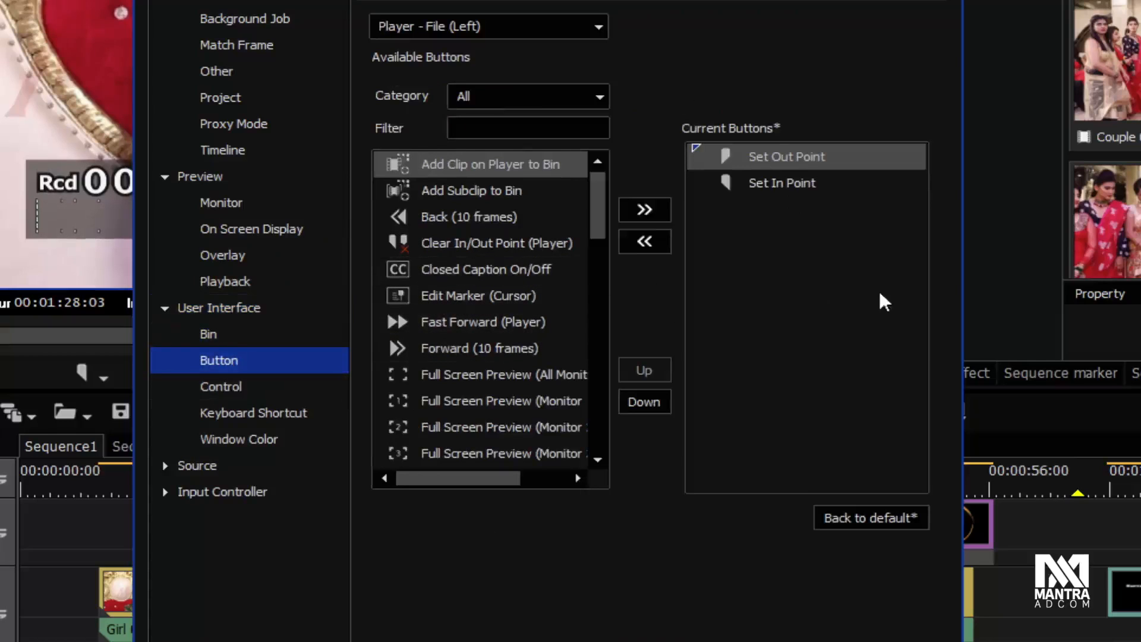
pyautogui.click(511, 24)
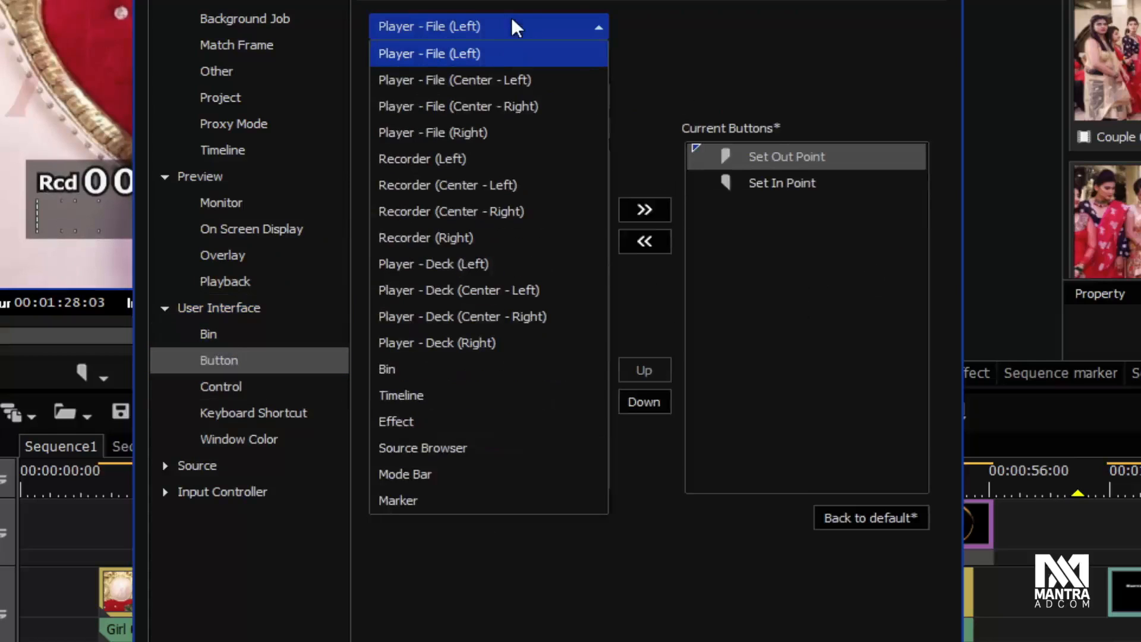
pyautogui.click(481, 307)
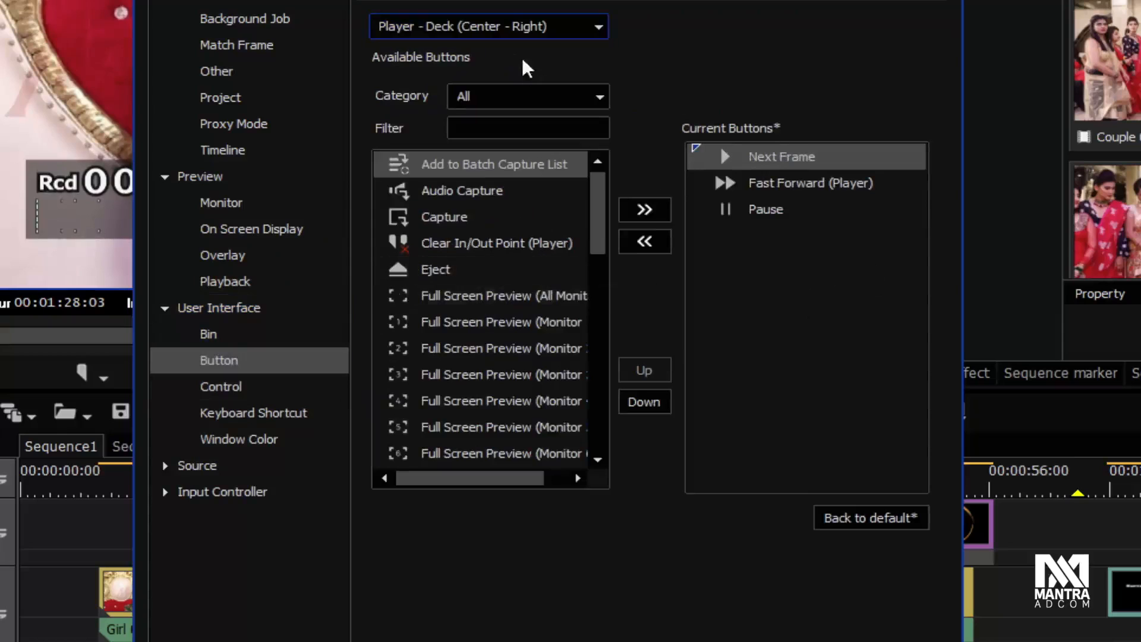
pyautogui.click(487, 26)
pyautogui.click(467, 394)
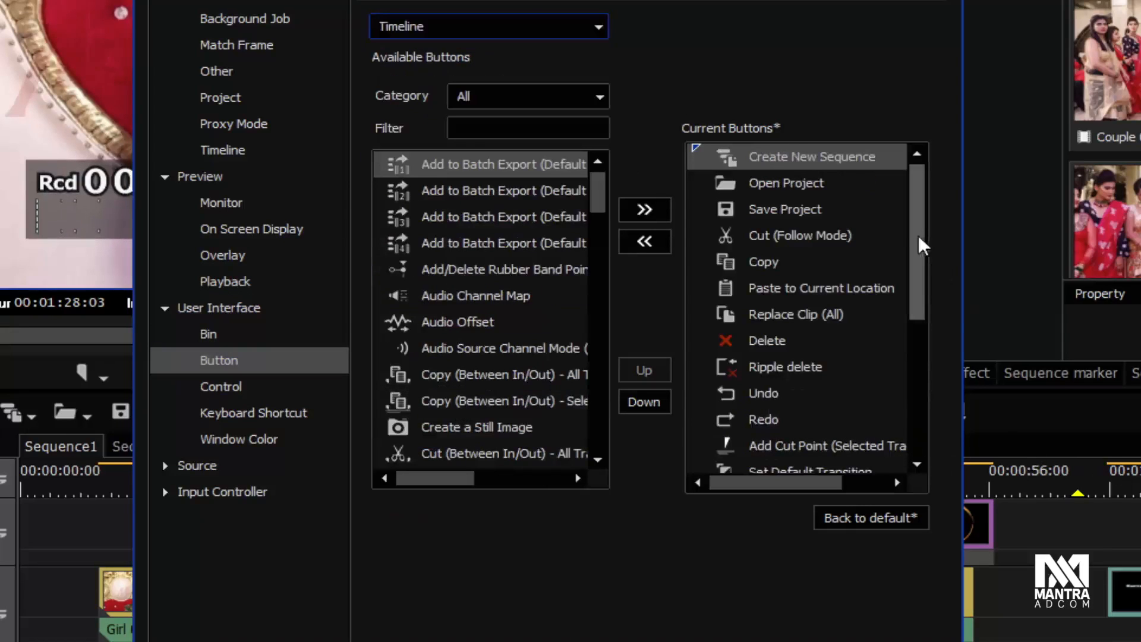
pyautogui.moveTo(911, 242); pyautogui.dragTo(929, 169)
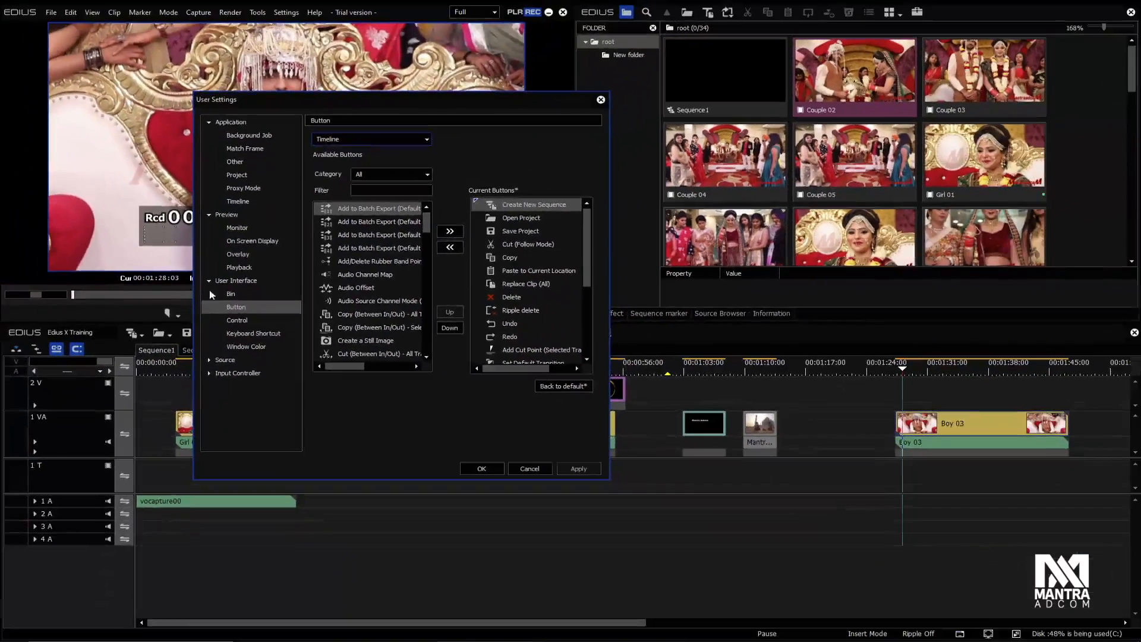
# Review the full list of current buttons in the Timeline button set.
pyautogui.moveTo(343, 108); pyautogui.dragTo(738, 134)
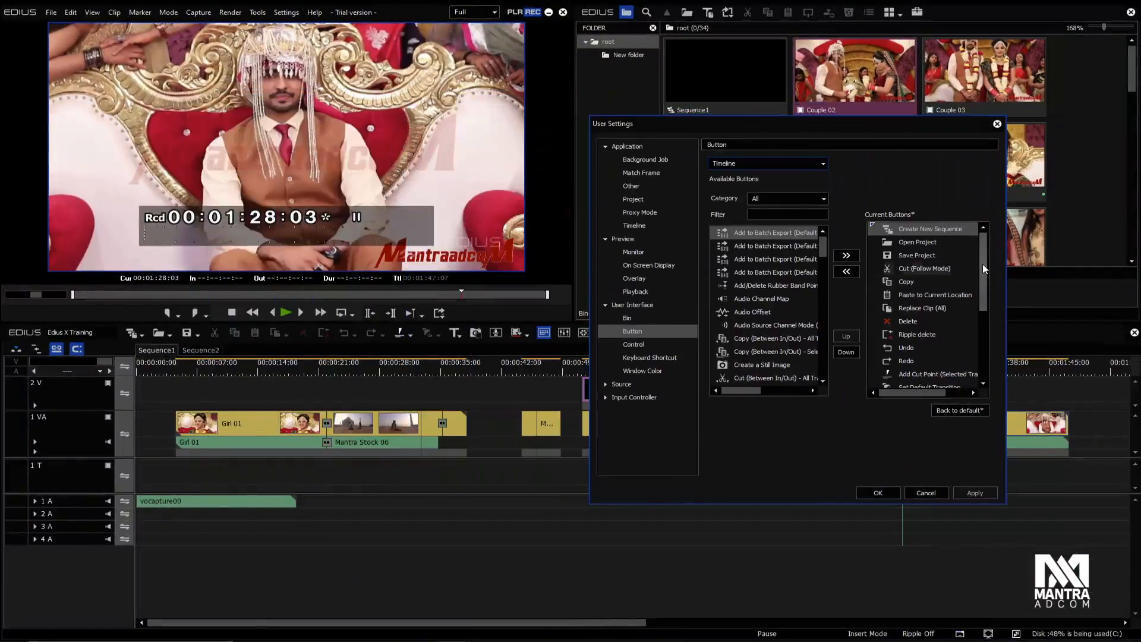
pyautogui.moveTo(982, 263); pyautogui.dragTo(985, 333)
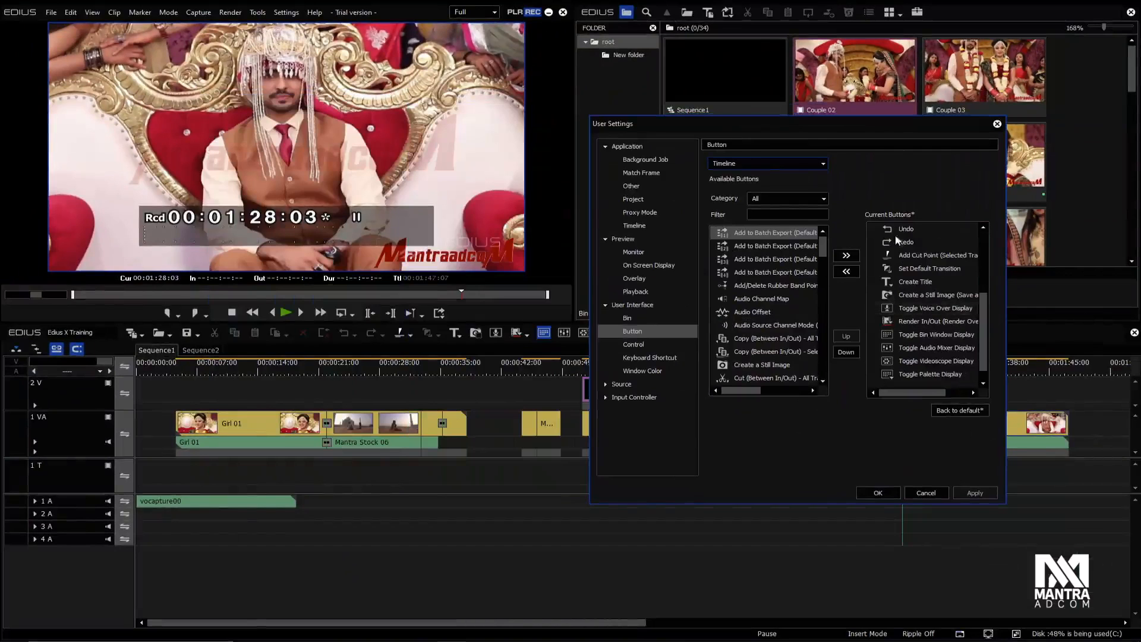
pyautogui.moveTo(796, 126); pyautogui.dragTo(605, 121)
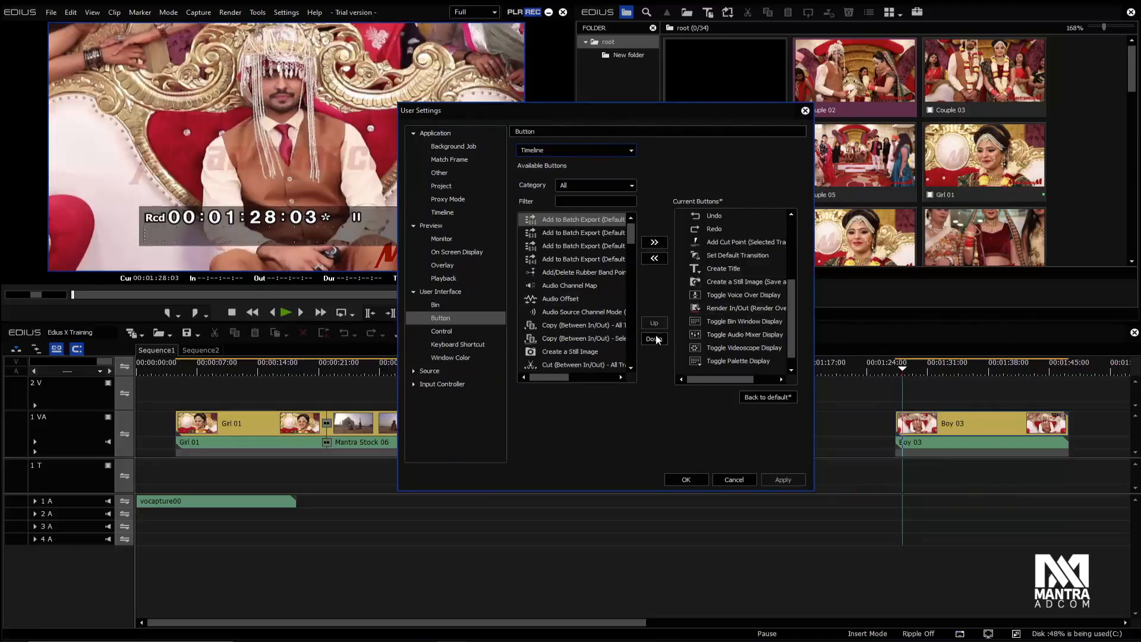
# Examine the Control settings, trying Show Timecode off and on and viewing the Shuttle/Slider display options.
pyautogui.click(455, 333)
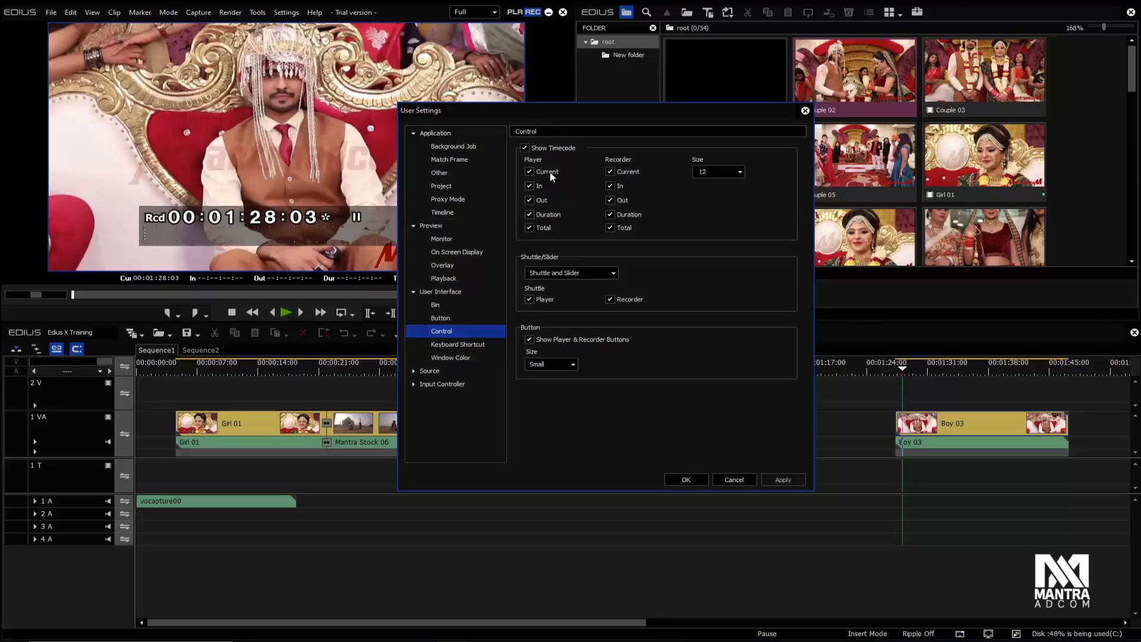
pyautogui.moveTo(599, 129); pyautogui.dragTo(593, 328)
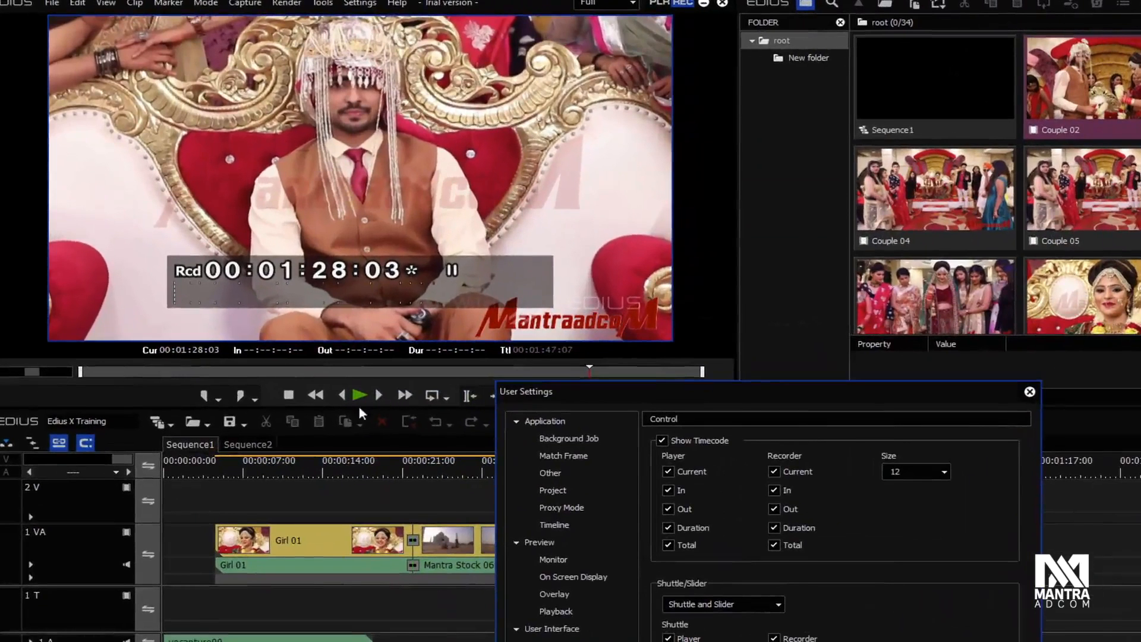
pyautogui.moveTo(674, 397); pyautogui.dragTo(705, 90)
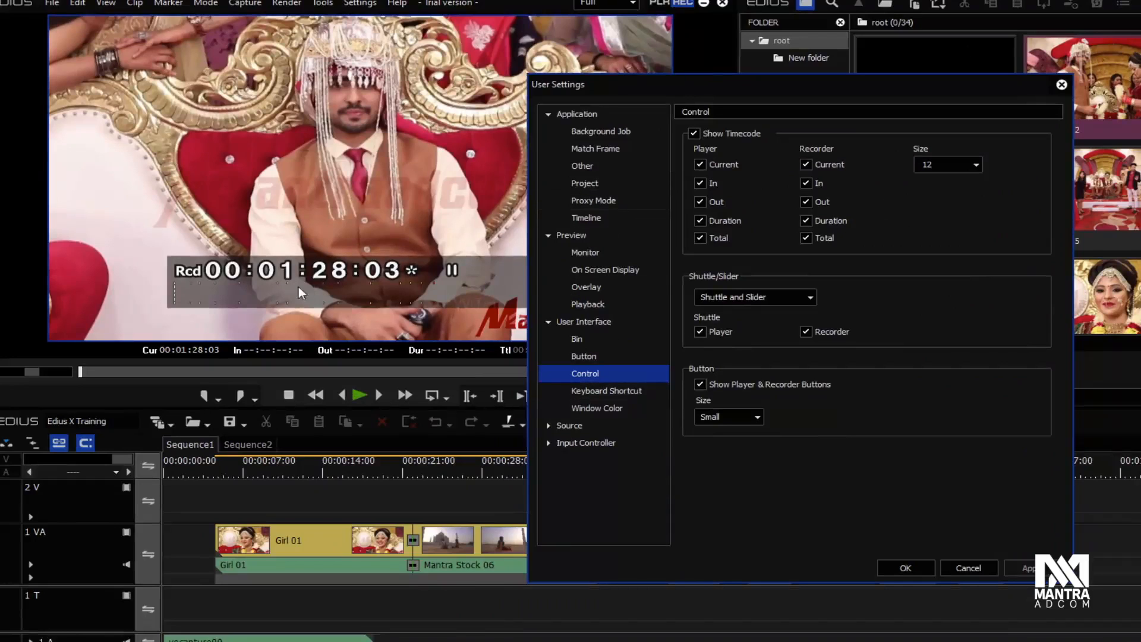
pyautogui.click(694, 132)
pyautogui.click(694, 131)
pyautogui.click(749, 300)
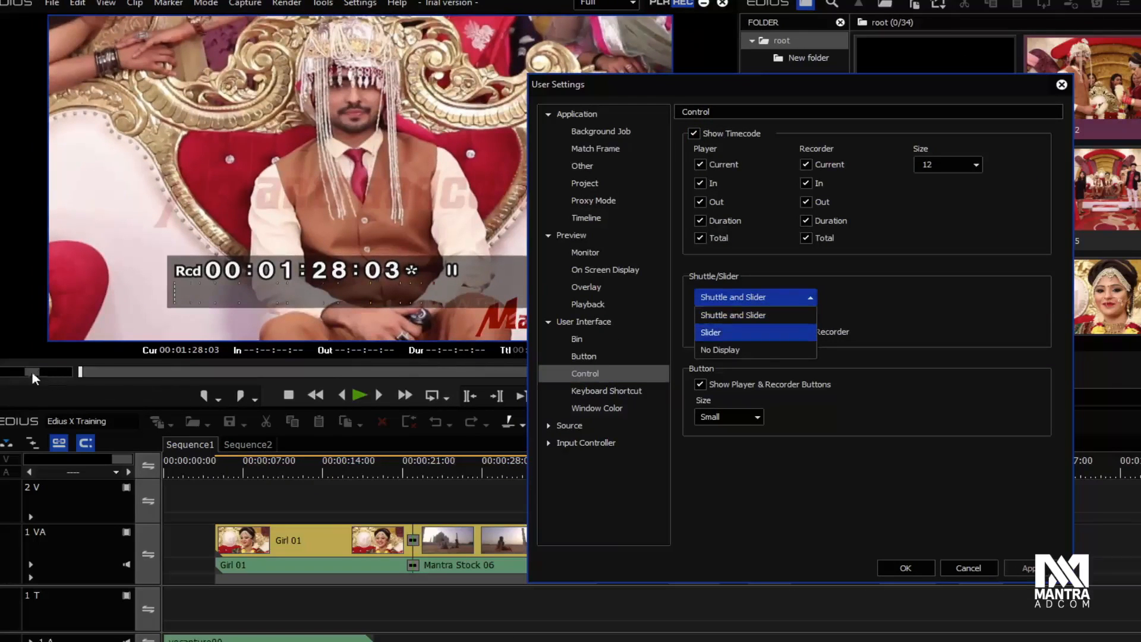
pyautogui.click(912, 310)
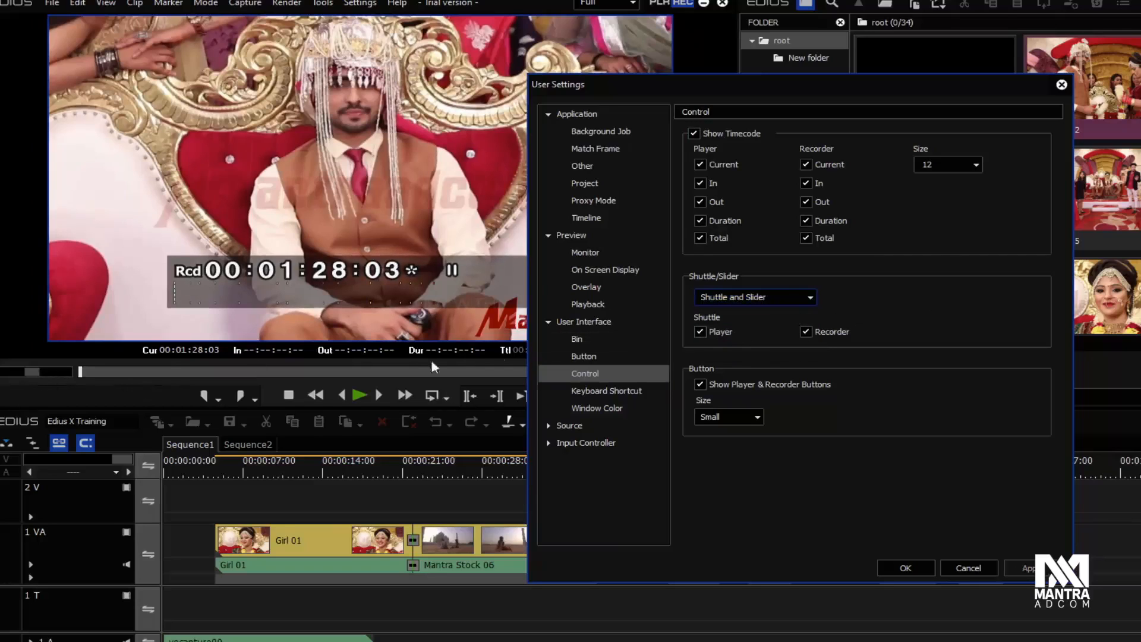
# Review the Bin settings and the available clip columns, such as Start Timecode, Duration and Out TC.
pyautogui.click(586, 341)
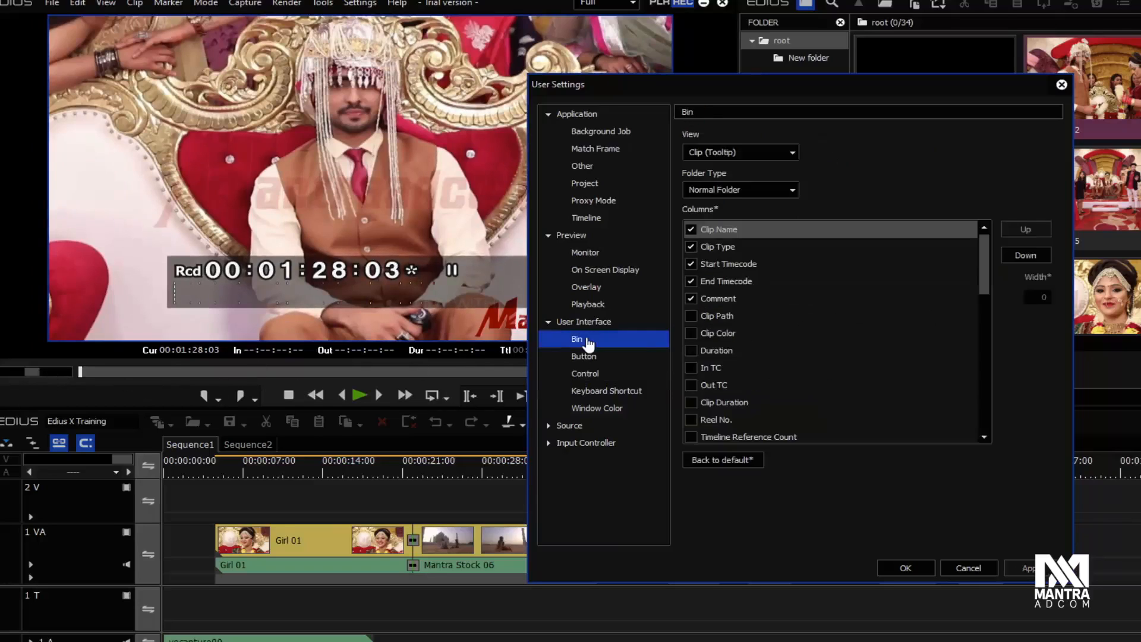
pyautogui.moveTo(766, 86); pyautogui.dragTo(476, 73)
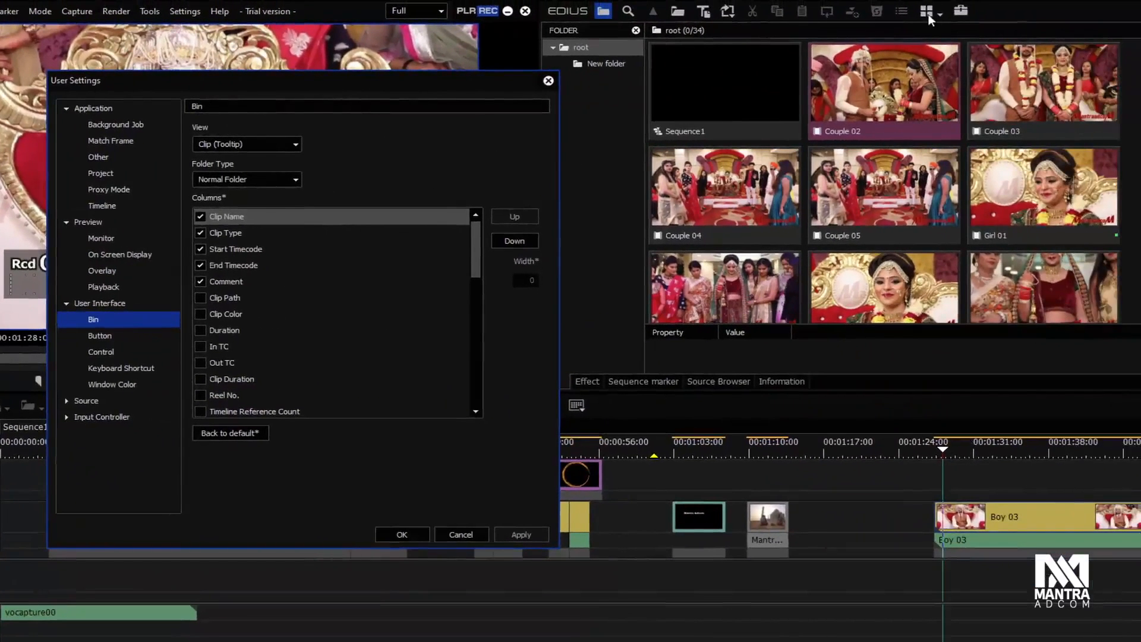
pyautogui.click(285, 249)
pyautogui.click(264, 329)
pyautogui.click(259, 363)
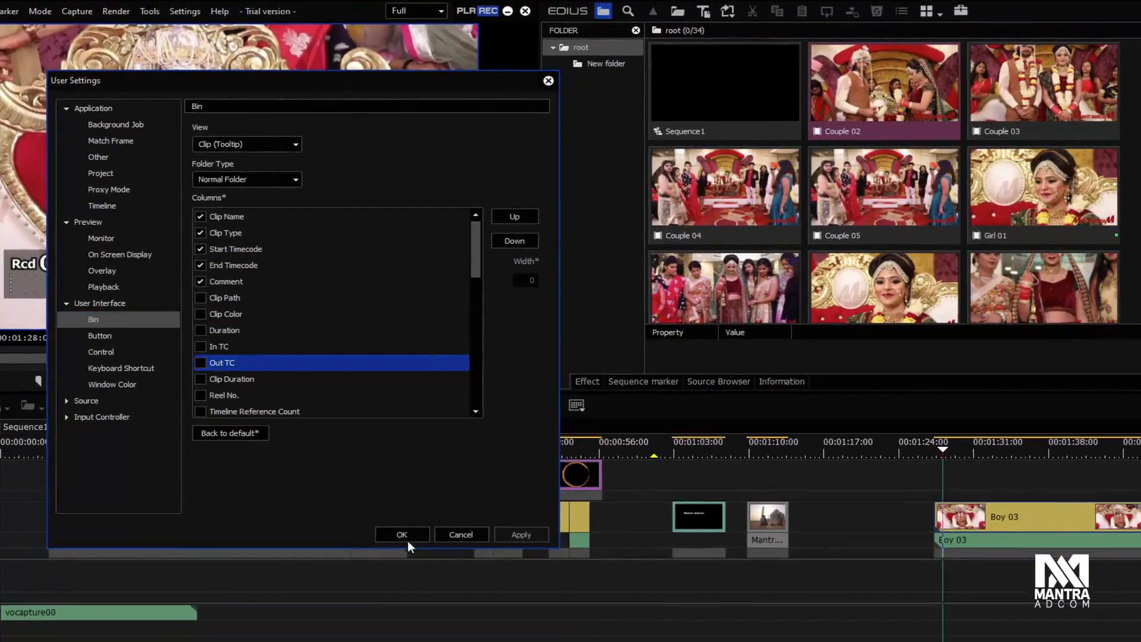
# Revisit the Button and Control settings and bring up the Keyboard Shortcut settings.
pyautogui.click(152, 334)
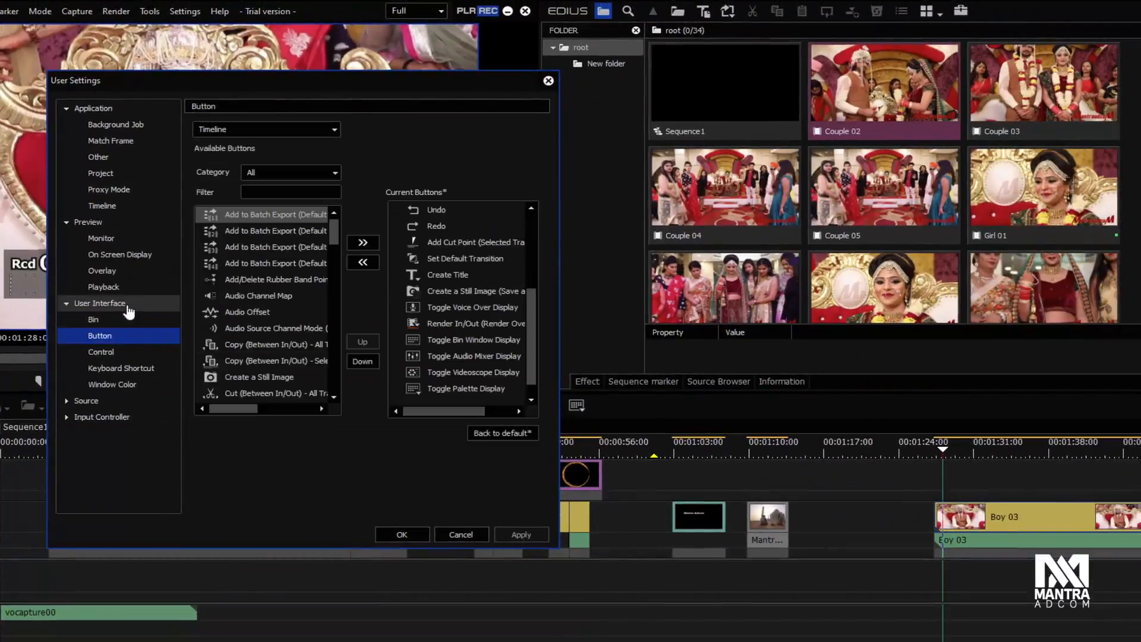
pyautogui.click(119, 351)
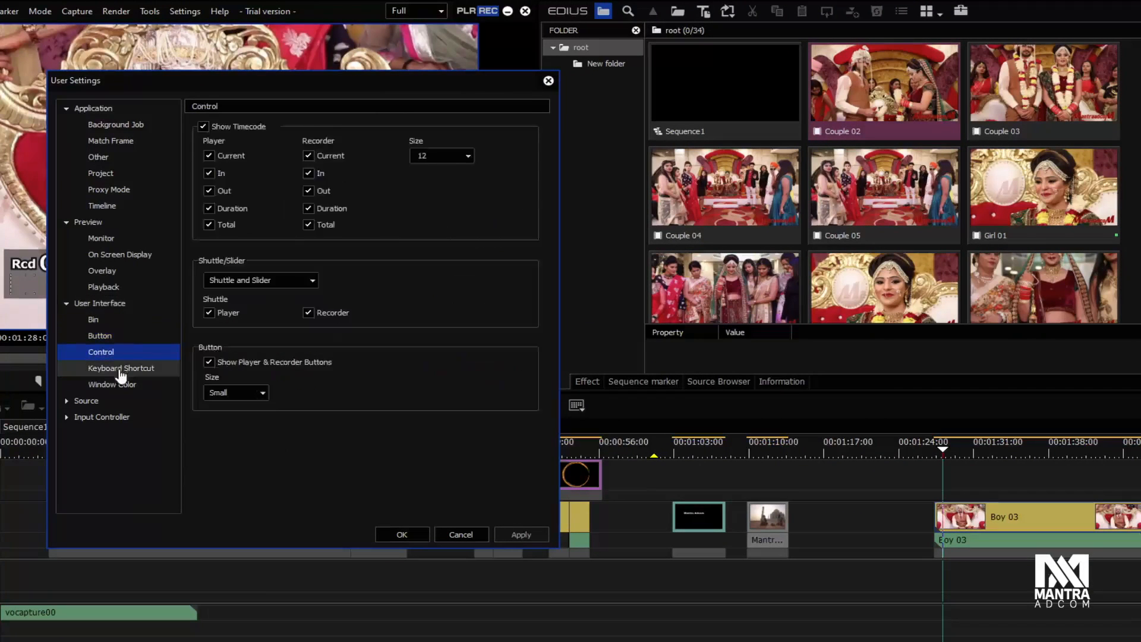
pyautogui.click(121, 367)
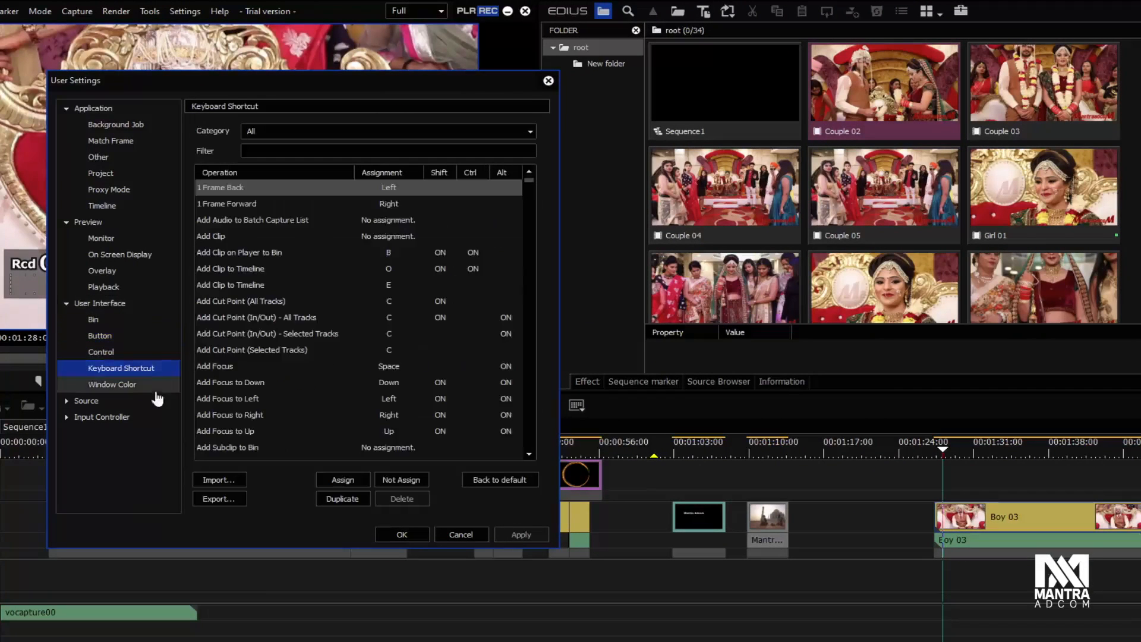
pyautogui.click(113, 352)
pyautogui.click(134, 370)
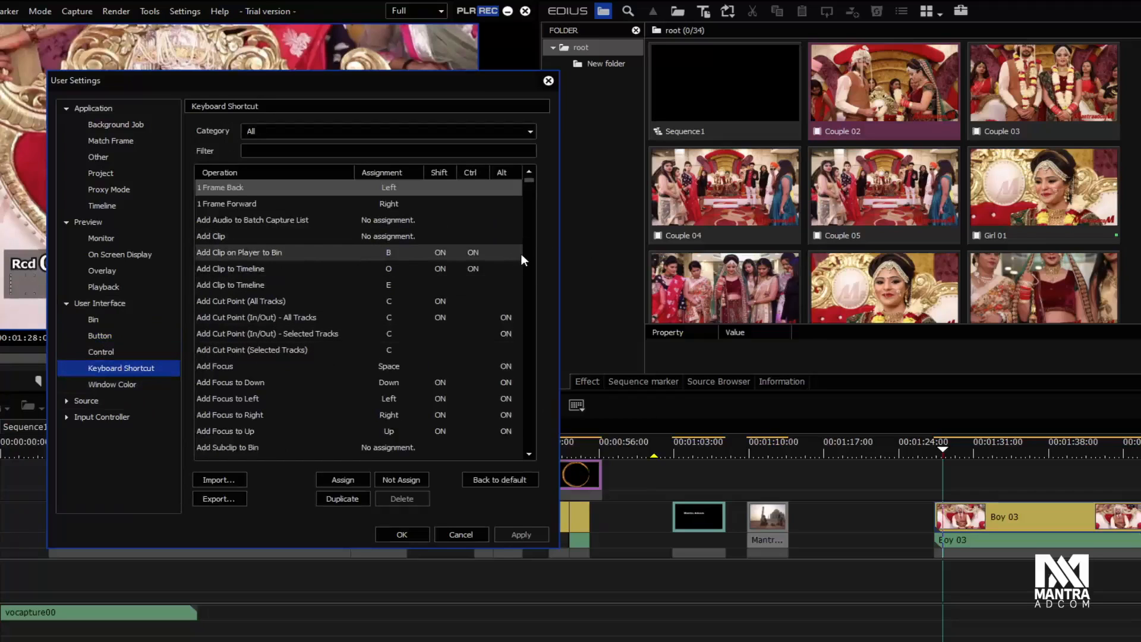
# View the key assignment maps for Add Clip on Player to Bin and Add Focus to Down.
pyautogui.doubleClick(387, 252)
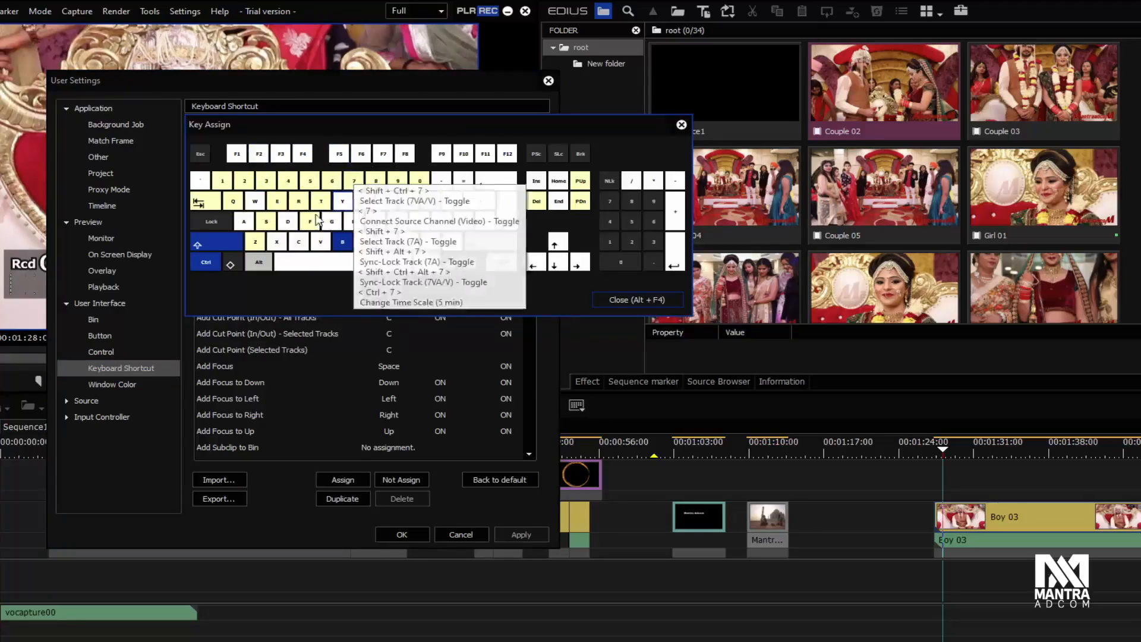
pyautogui.click(682, 124)
pyautogui.click(301, 349)
pyautogui.doubleClick(308, 382)
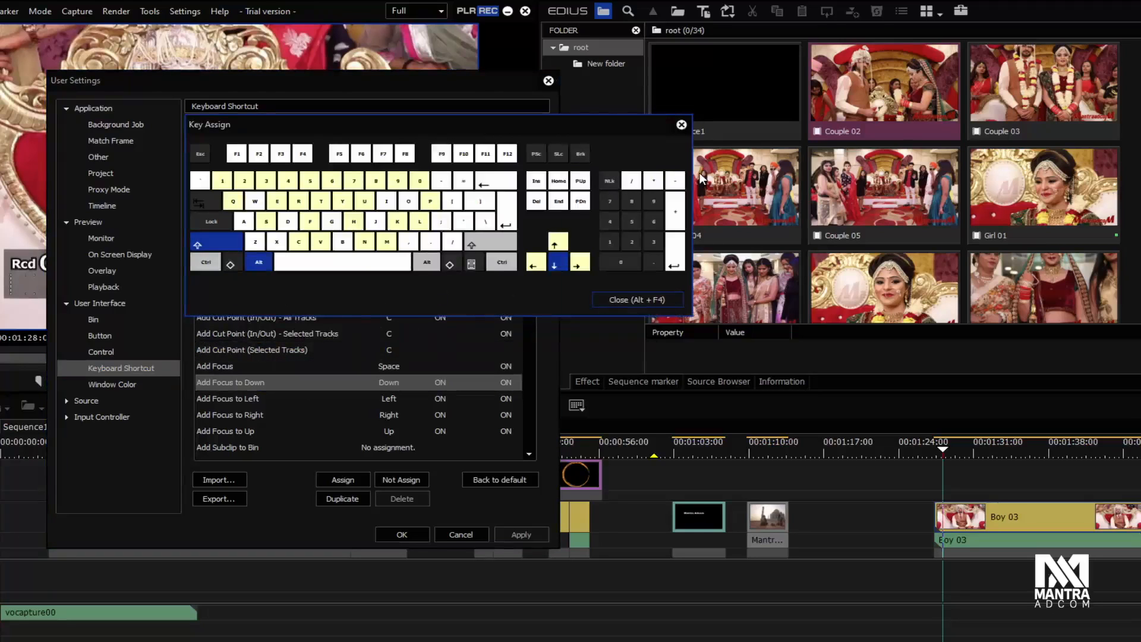
pyautogui.click(681, 124)
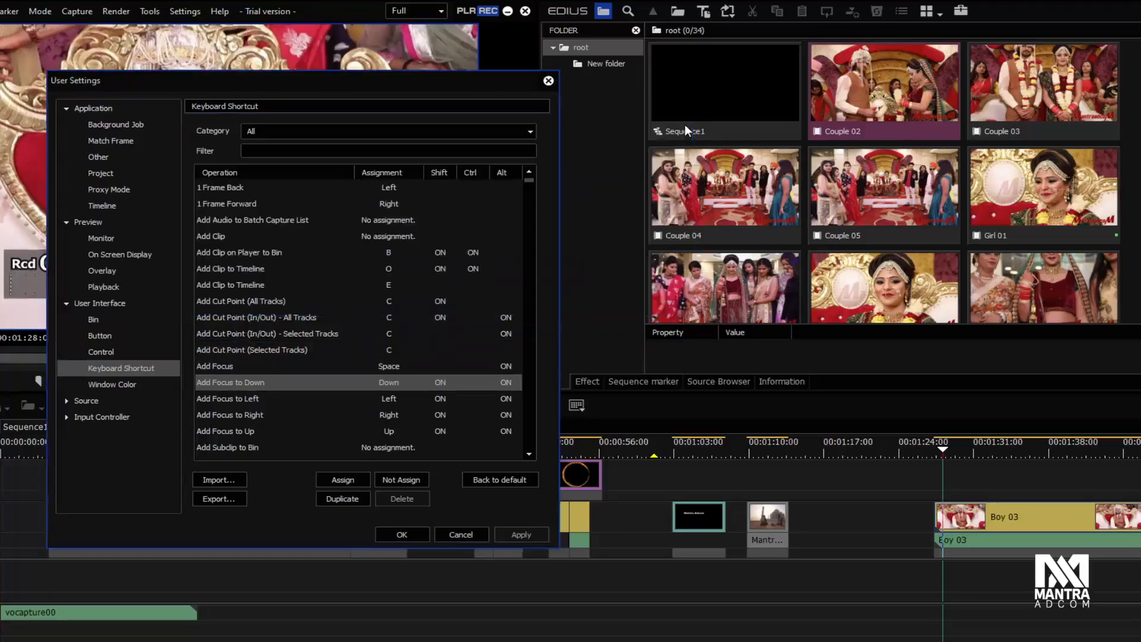
# Browse the list of operations and their assigned keyboard shortcuts.
pyautogui.click(308, 317)
pyautogui.click(285, 366)
pyautogui.click(261, 425)
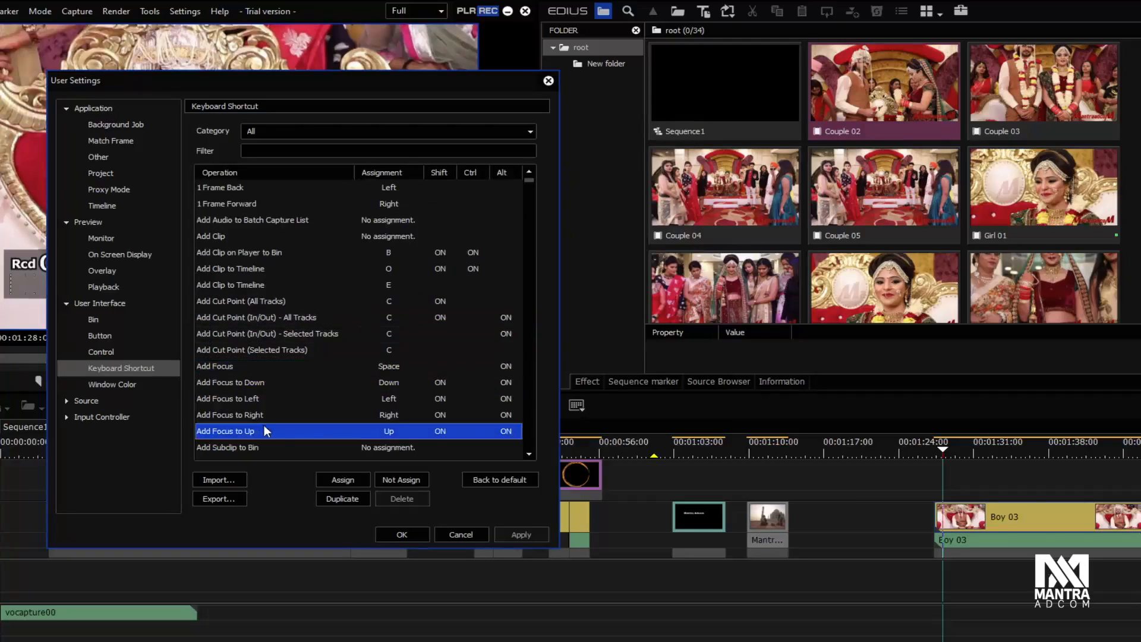
pyautogui.scroll(-10, 264, 426)
pyautogui.scroll(1, 268, 404)
pyautogui.scroll(6, 267, 374)
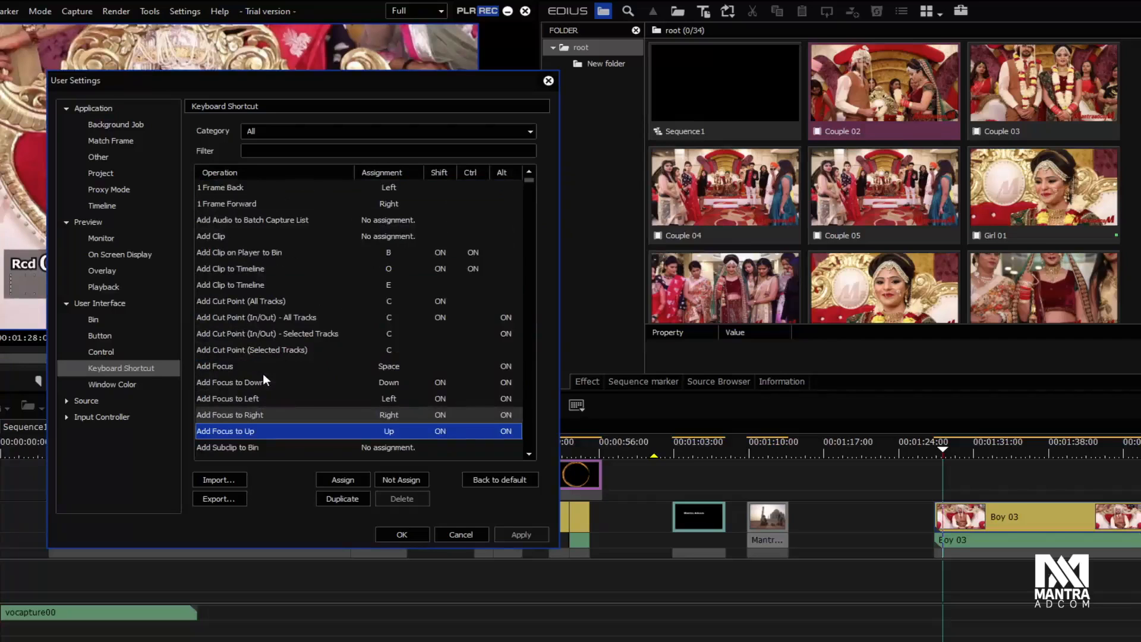
pyautogui.scroll(-1, 272, 386)
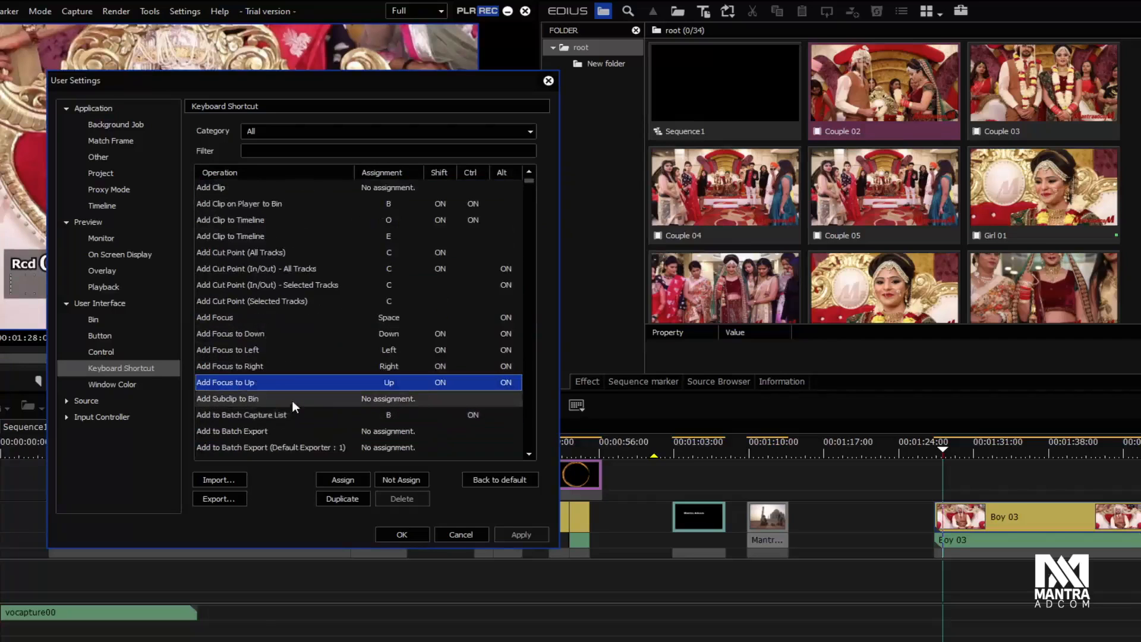
pyautogui.scroll(-4, 291, 401)
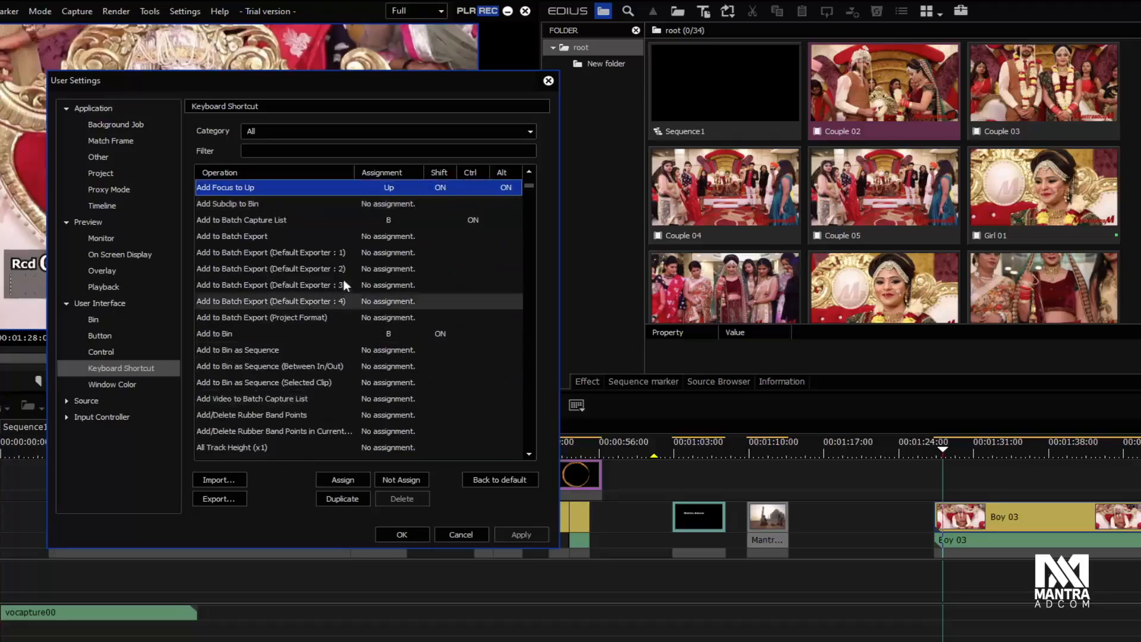
# Try a different window color by shifting the RGB levels, and restore the default color.
pyautogui.click(112, 384)
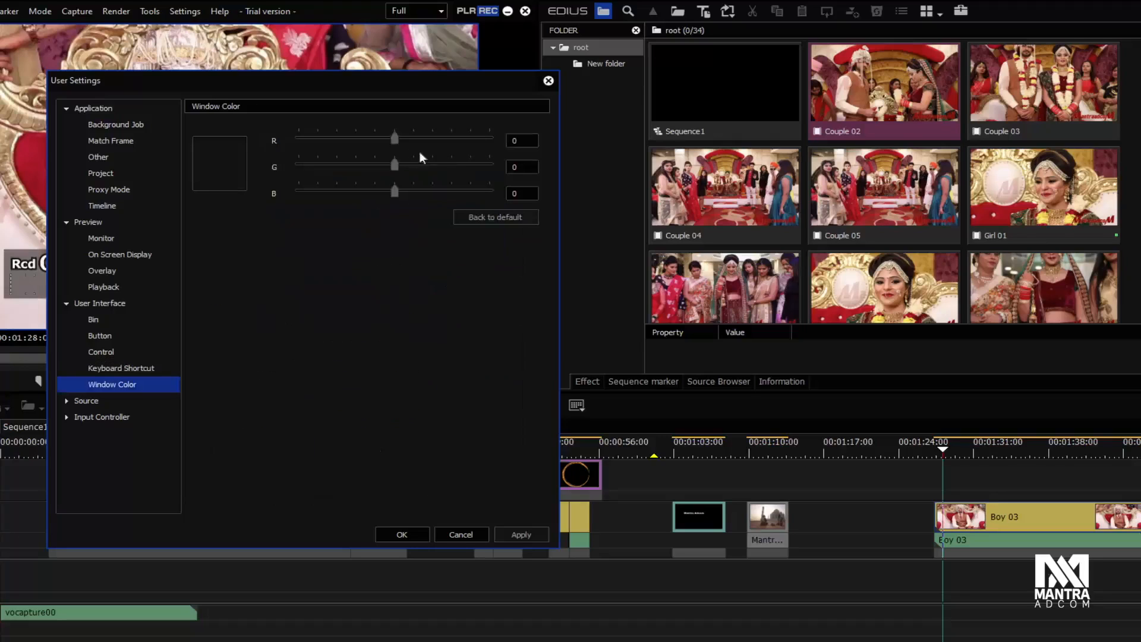
pyautogui.moveTo(396, 139); pyautogui.dragTo(358, 168)
pyautogui.moveTo(395, 190); pyautogui.dragTo(298, 193)
pyautogui.click(500, 220)
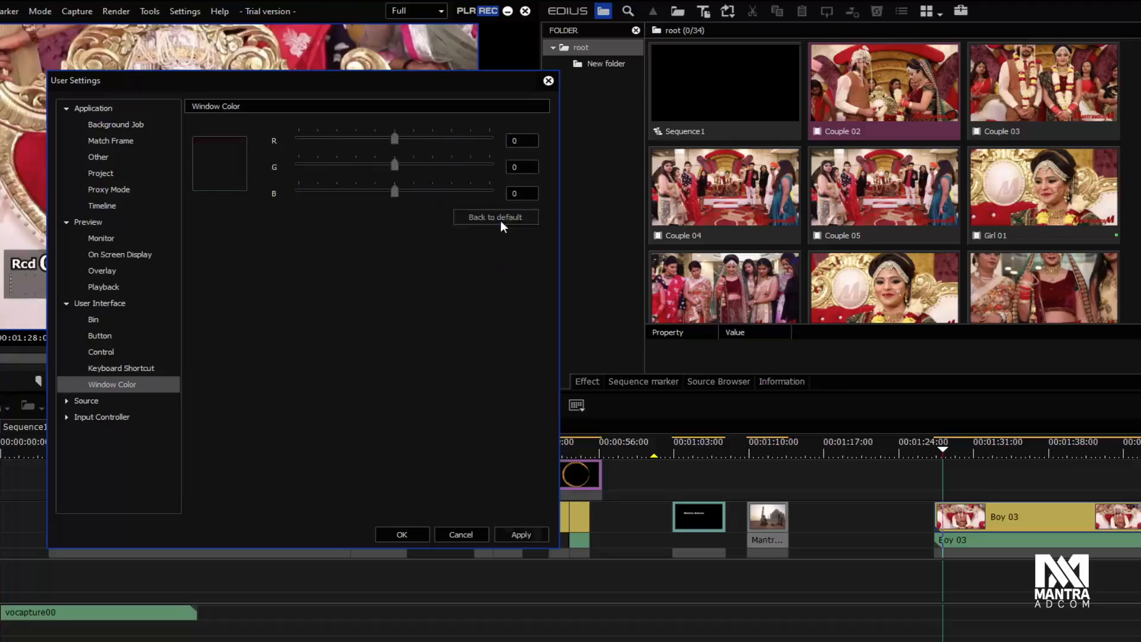
# Expand the Source section and review the Automatic Correction, Duration and Restore Offline Clip settings.
pyautogui.click(98, 401)
pyautogui.doubleClick(92, 406)
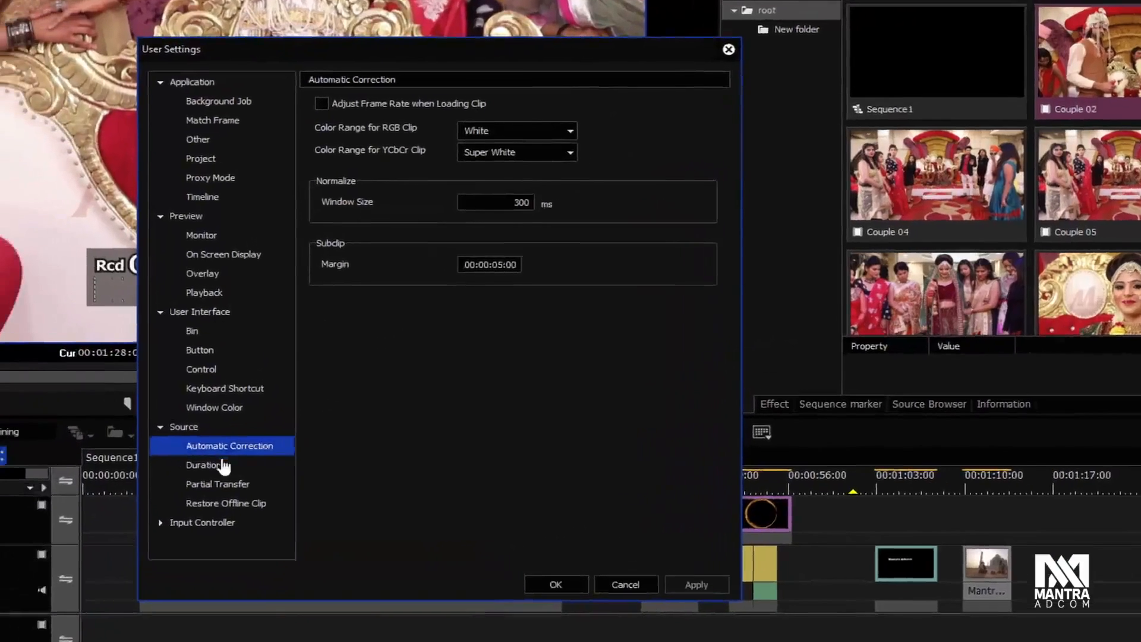
pyautogui.click(103, 433)
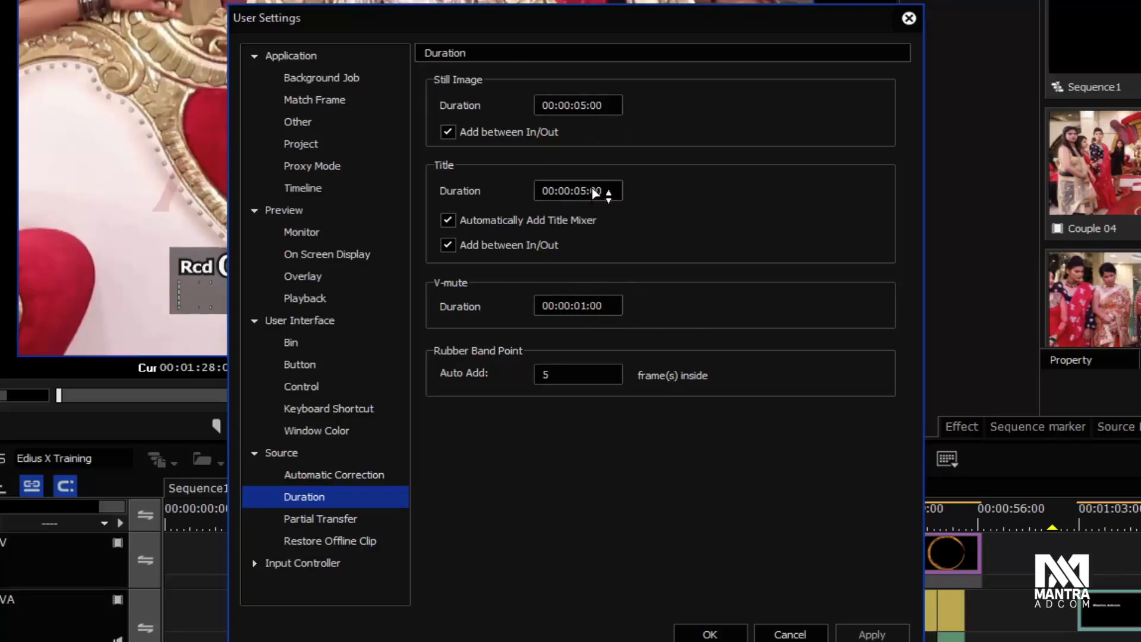
pyautogui.click(367, 541)
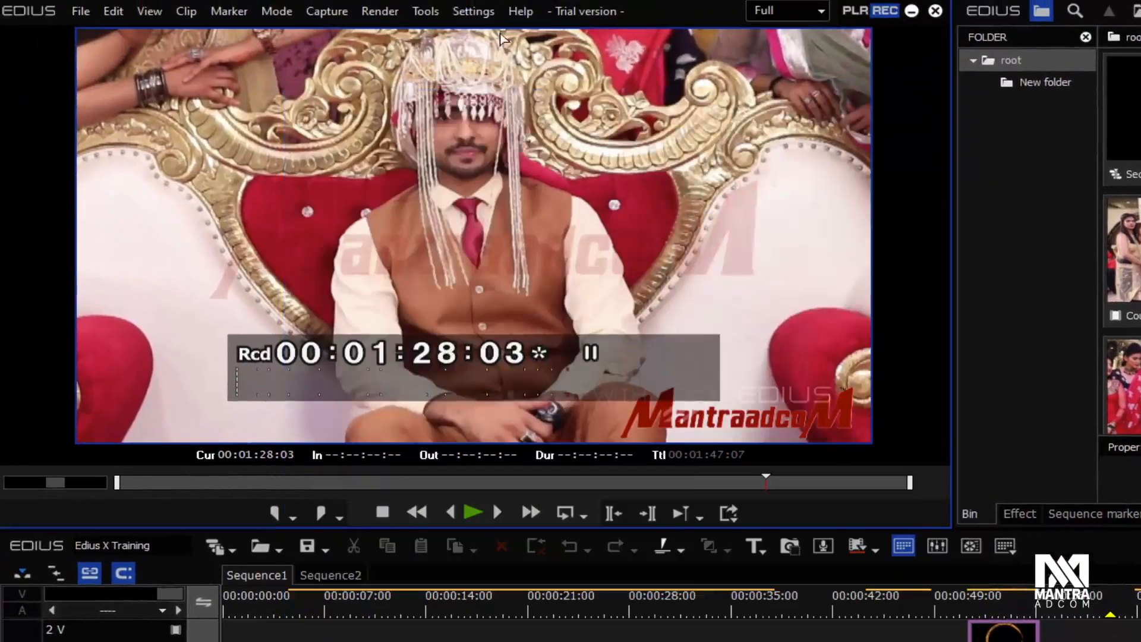
# Open the Project Settings and compare the HD 1920x1080 50i, SD 720x576 50i and Current setting presets.
pyautogui.click(458, 13)
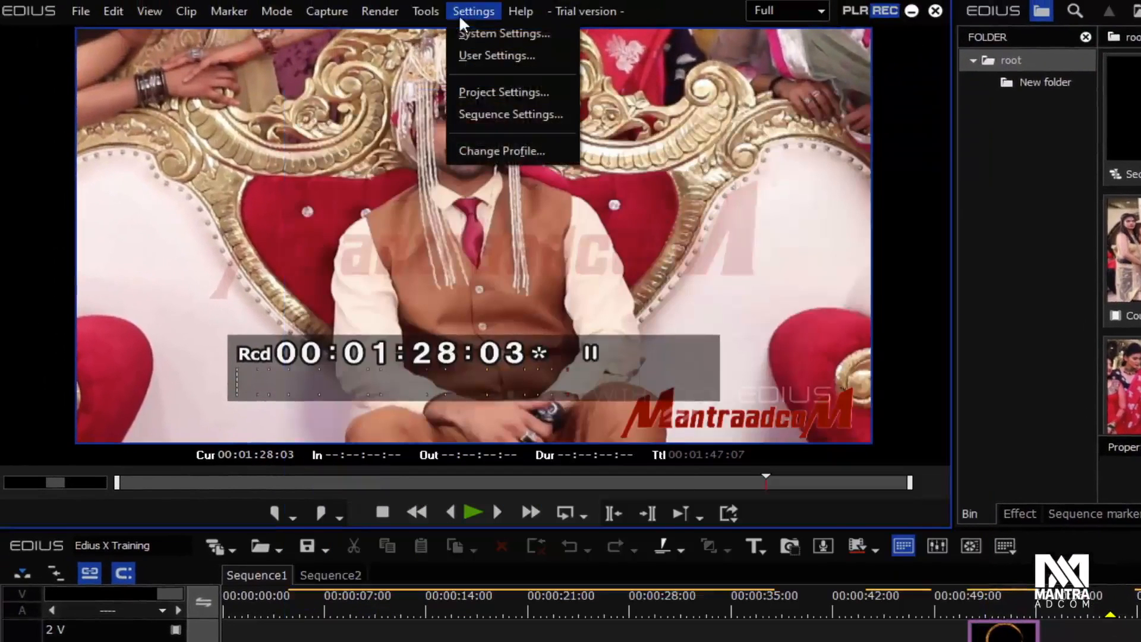
pyautogui.click(548, 92)
pyautogui.moveTo(734, 156); pyautogui.dragTo(551, 163)
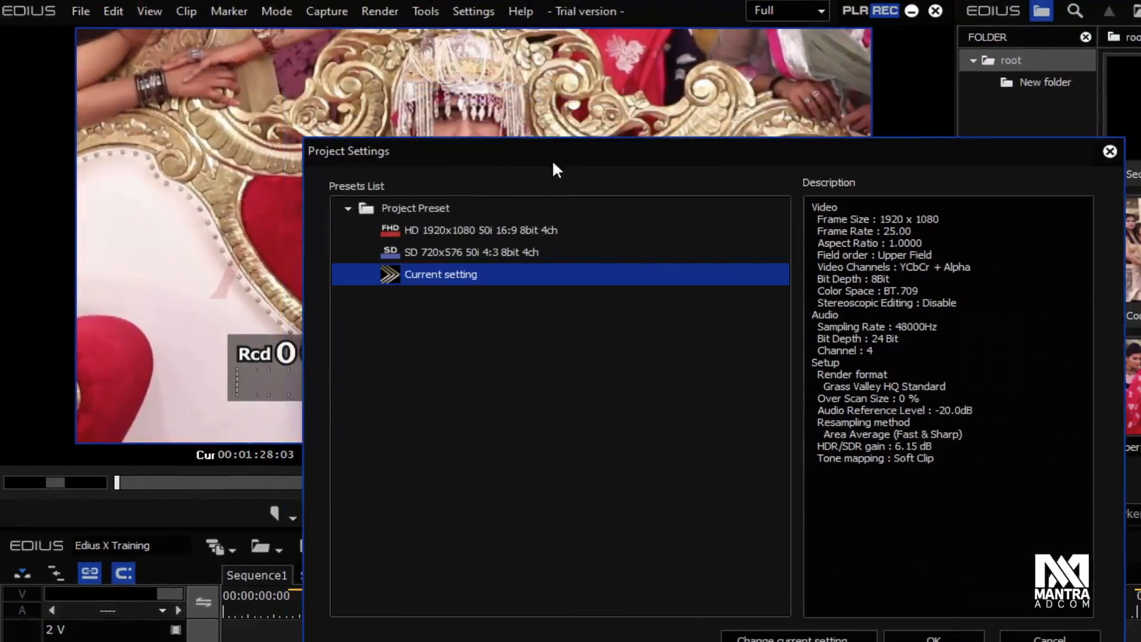
pyautogui.click(491, 232)
pyautogui.click(478, 252)
pyautogui.click(483, 278)
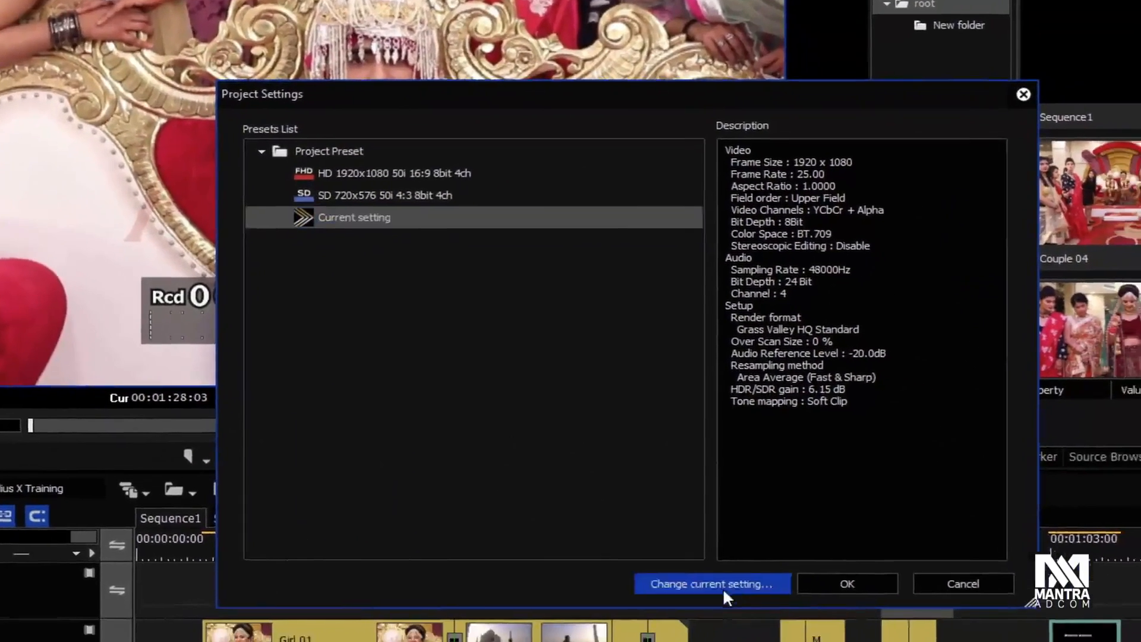
# Examine the editable current project settings, including the video and audio presets and the Advanced options, and close them.
pyautogui.click(749, 606)
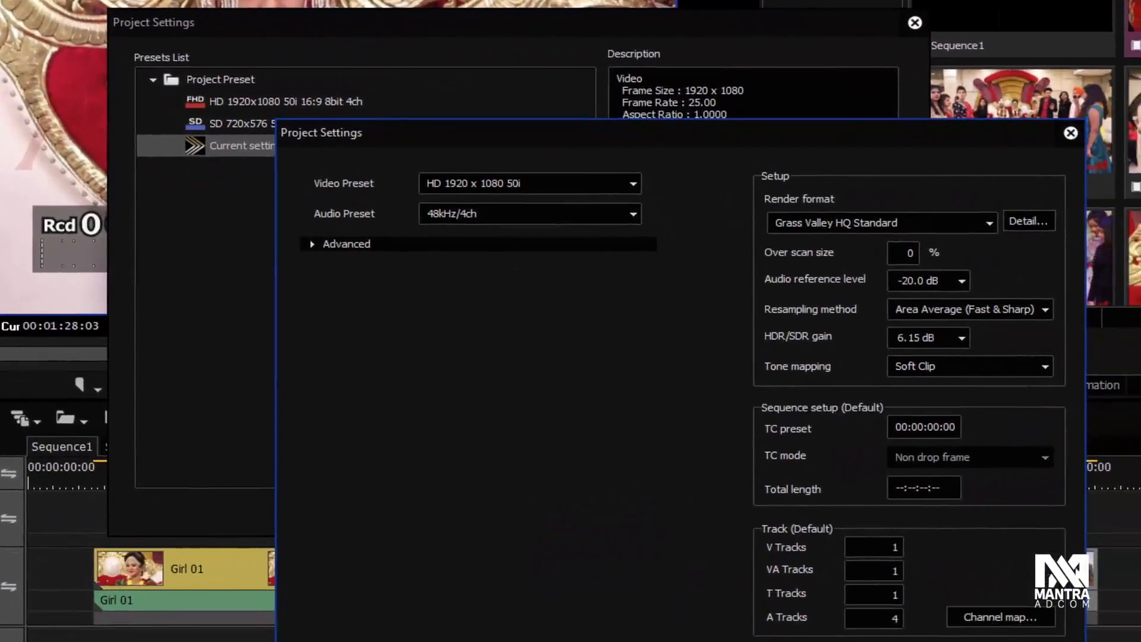
pyautogui.click(505, 214)
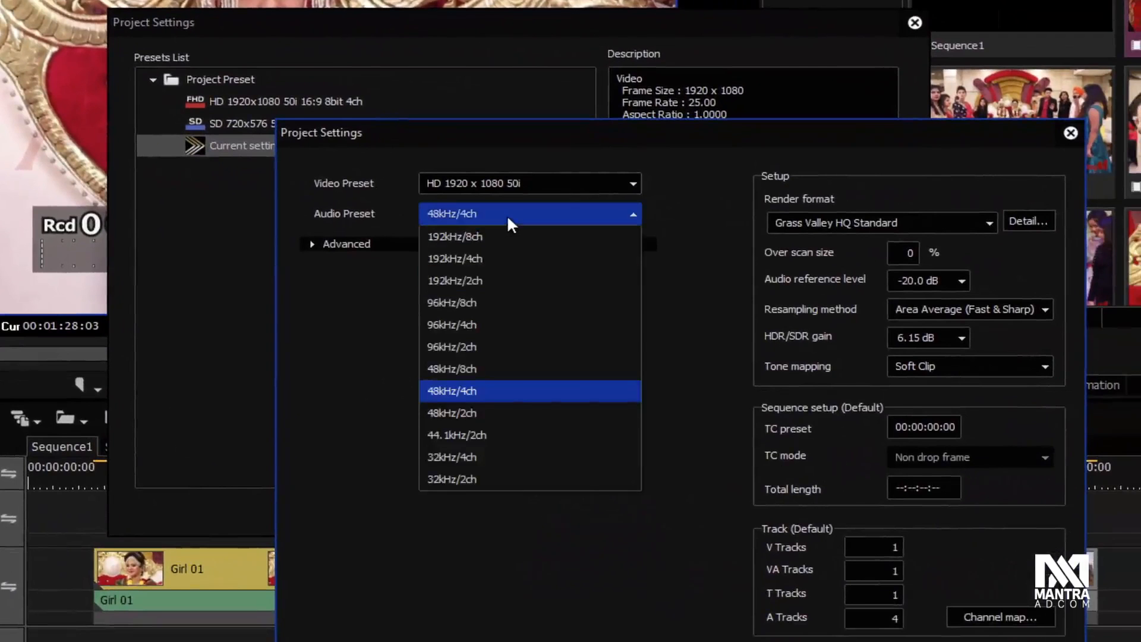
pyautogui.click(507, 215)
pyautogui.click(522, 183)
pyautogui.click(312, 243)
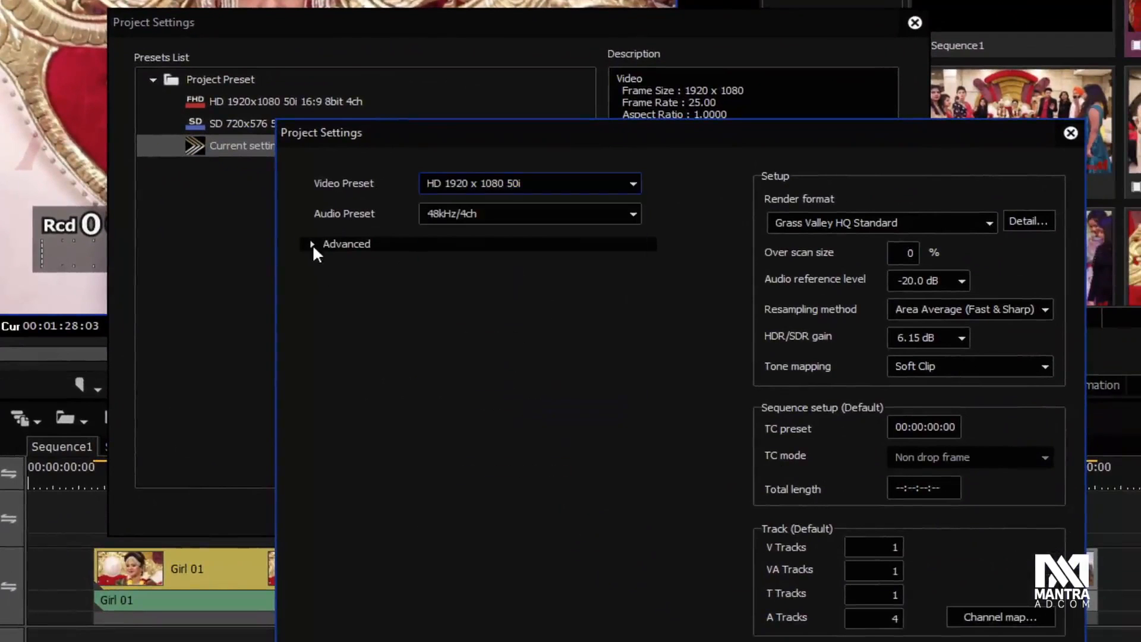
pyautogui.click(312, 243)
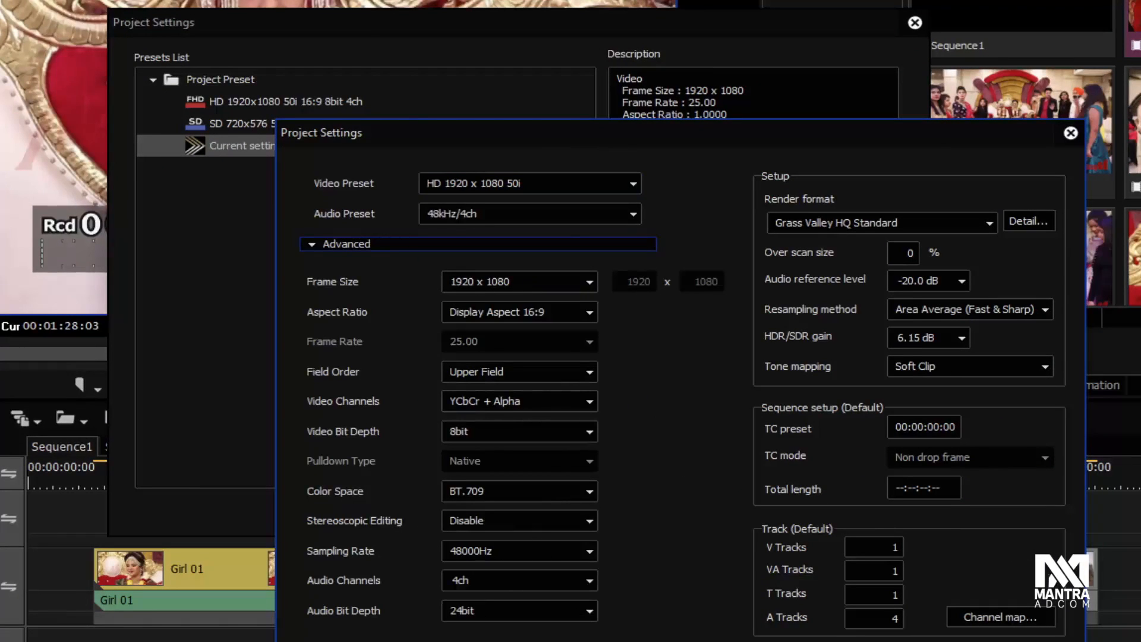
pyautogui.click(736, 541)
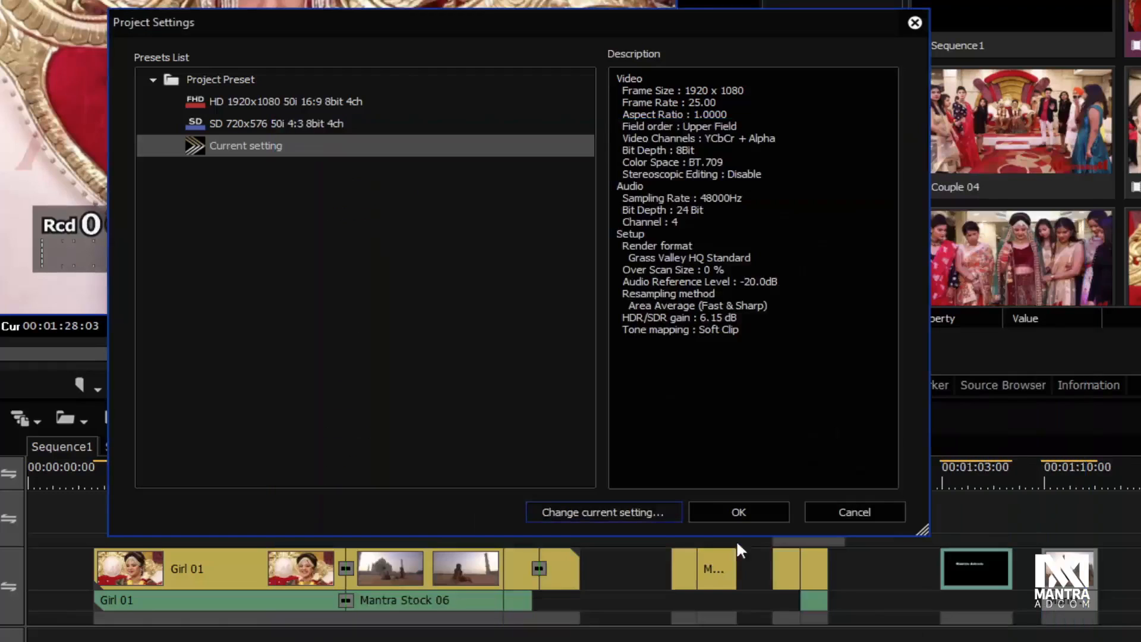
# Dismiss the Project Settings, review the TC preset and Total length fields in Sequence1's Sequence Settings, and close them without changes.
pyautogui.click(873, 514)
pyautogui.click(354, 1)
pyautogui.click(353, 5)
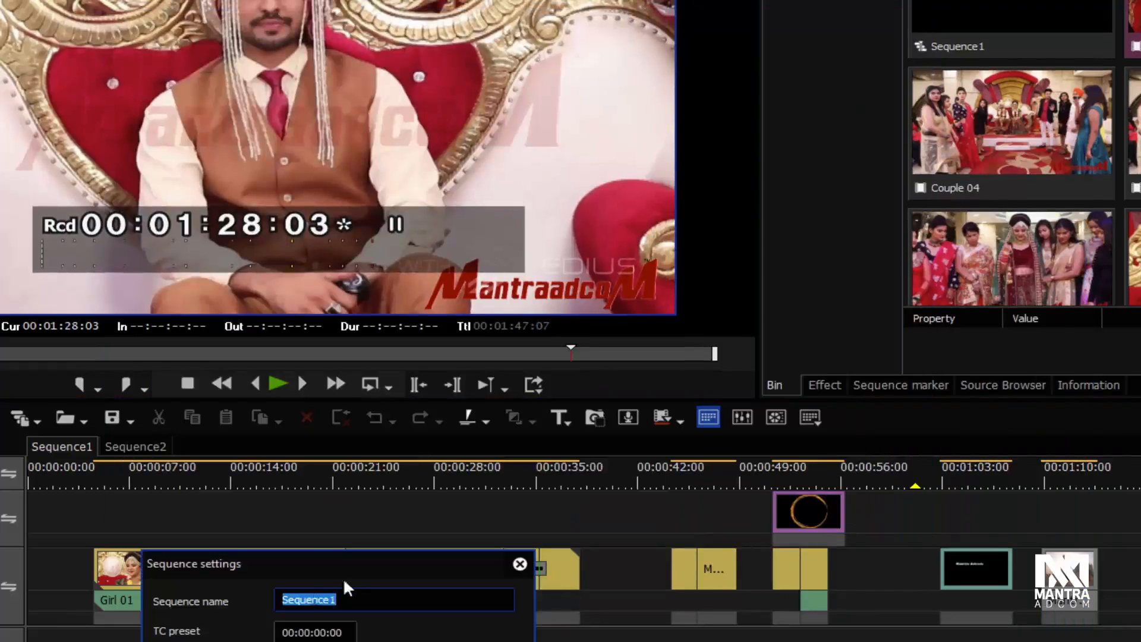
pyautogui.moveTo(358, 581); pyautogui.dragTo(440, 364)
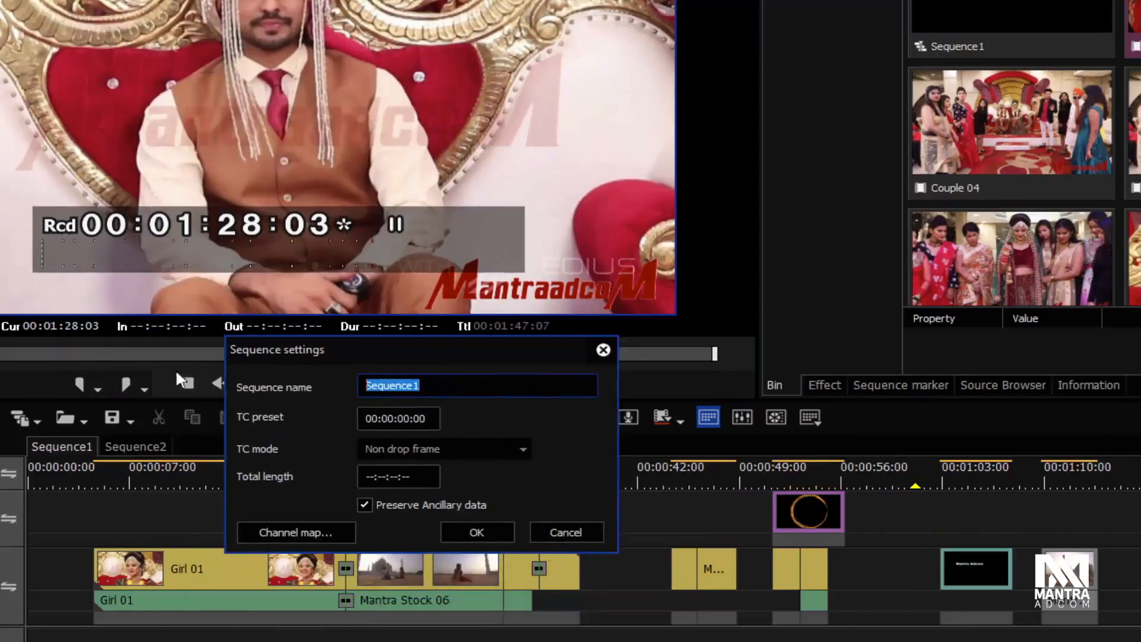
pyautogui.click(418, 419)
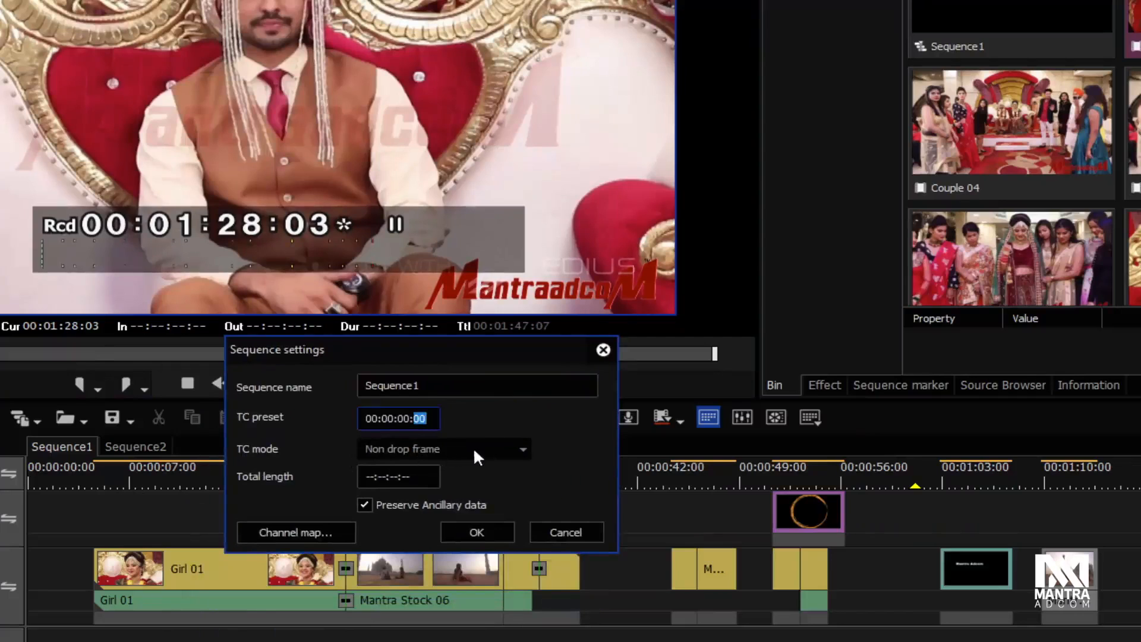
pyautogui.click(412, 479)
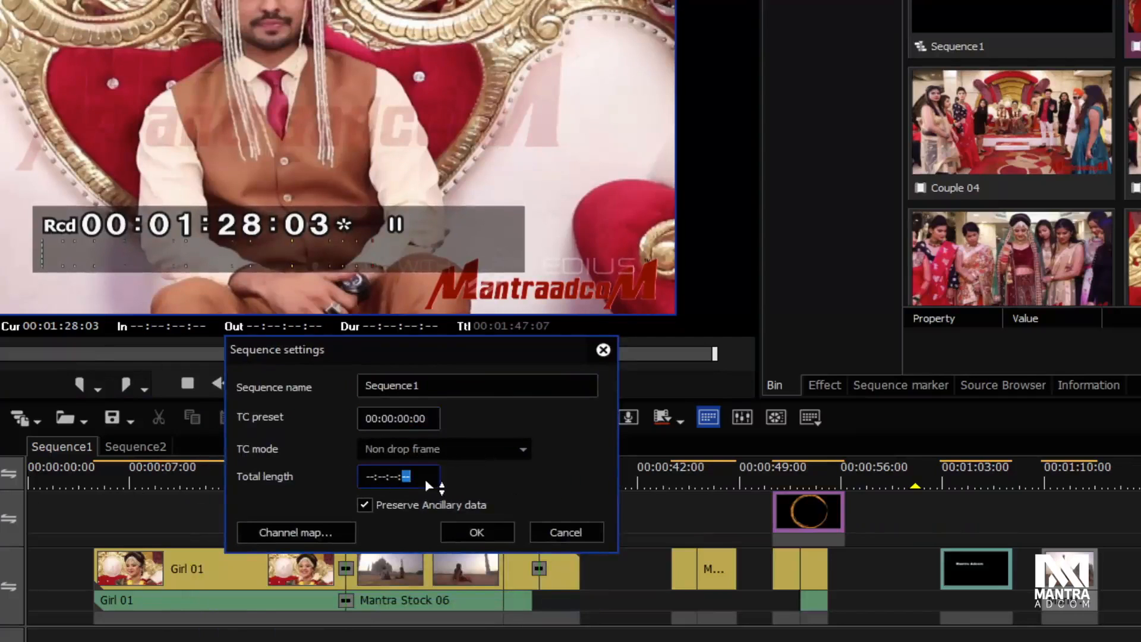
pyautogui.click(556, 530)
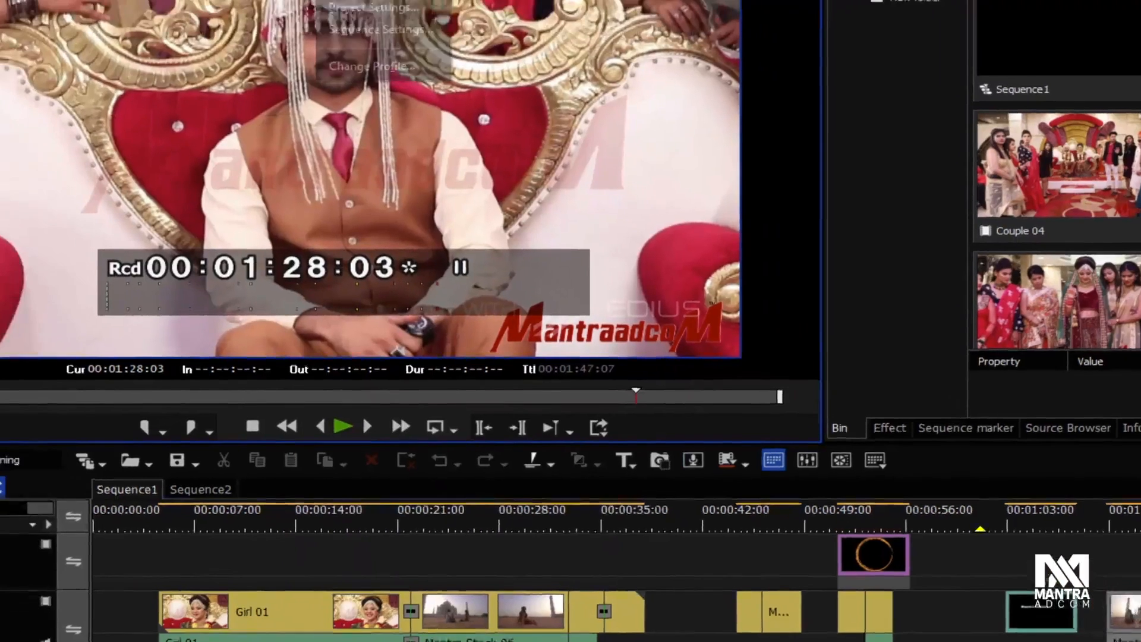
# Open Change Profile, examine the available profile and the current profile field, and close it without switching.
pyautogui.click(474, 12)
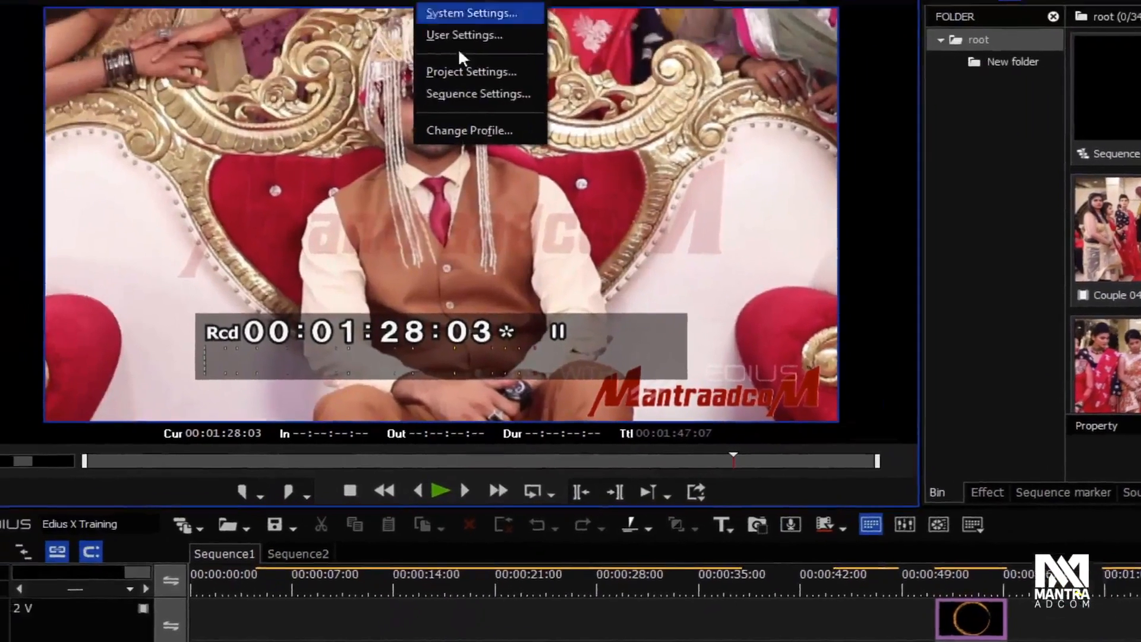
pyautogui.click(508, 155)
pyautogui.moveTo(469, 161); pyautogui.dragTo(809, 279)
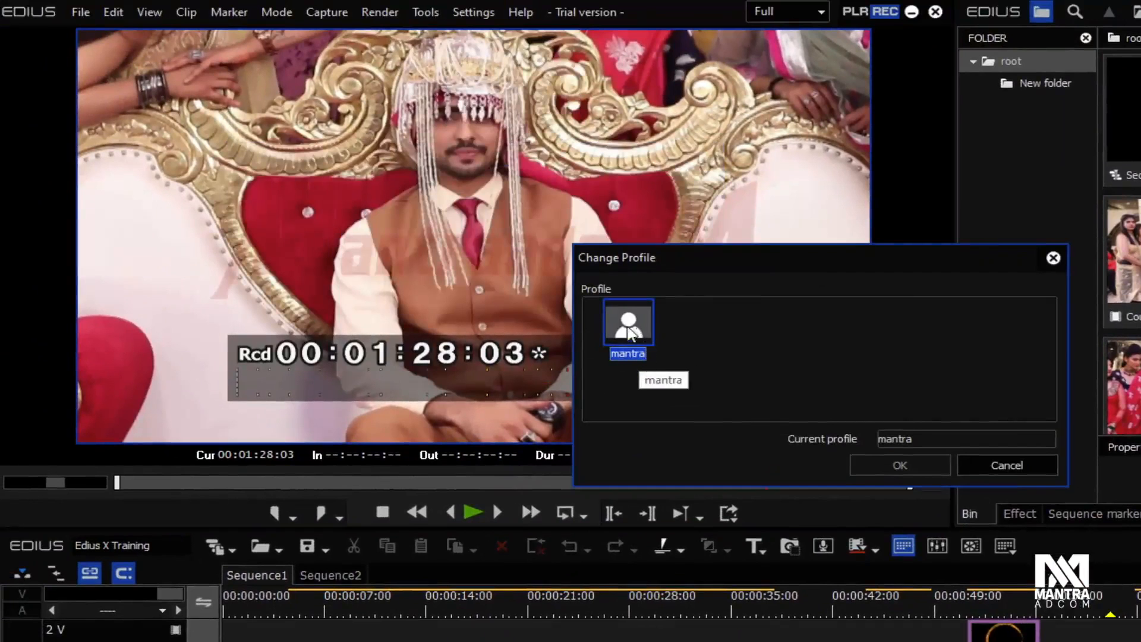
pyautogui.click(458, 12)
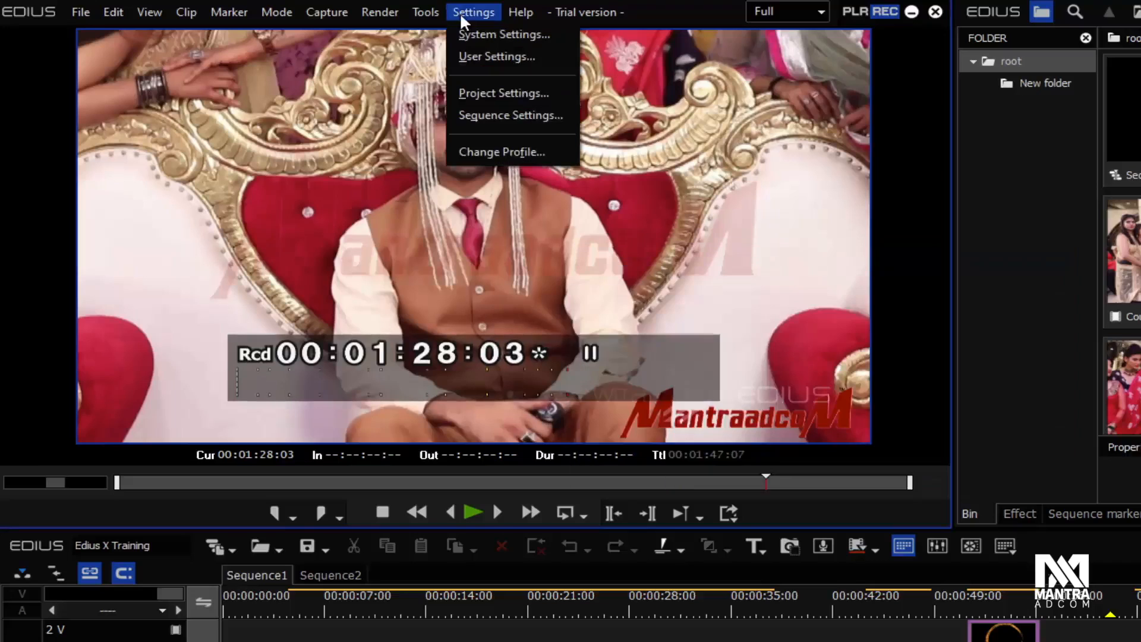